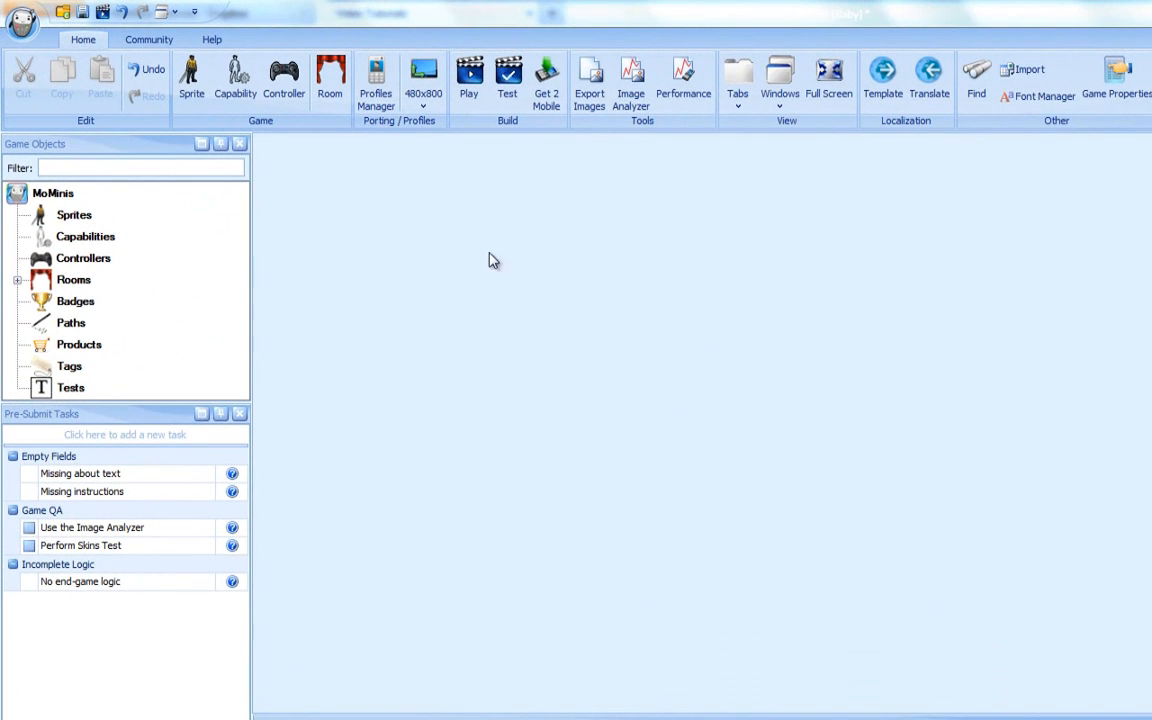
Create a new capability named Movable
{"action": "left_click", "coordinate": [238, 90]}
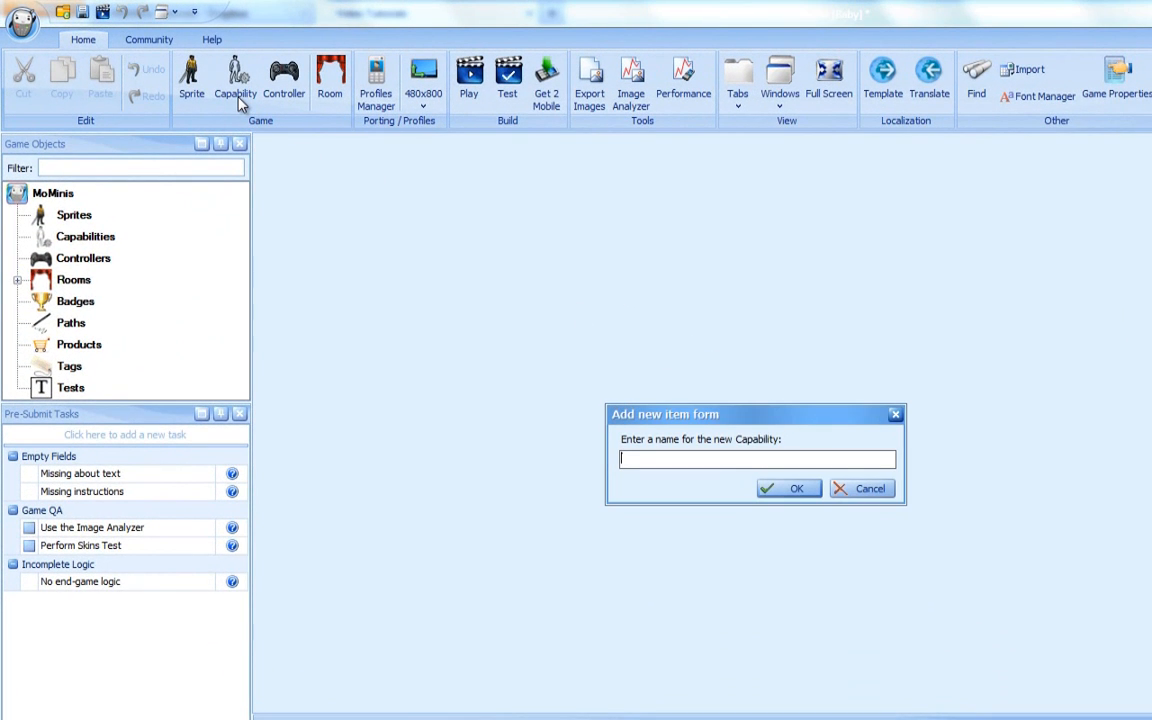
{"action": "type", "text": "Movable"}
{"action": "left_click", "coordinate": [776, 490]}
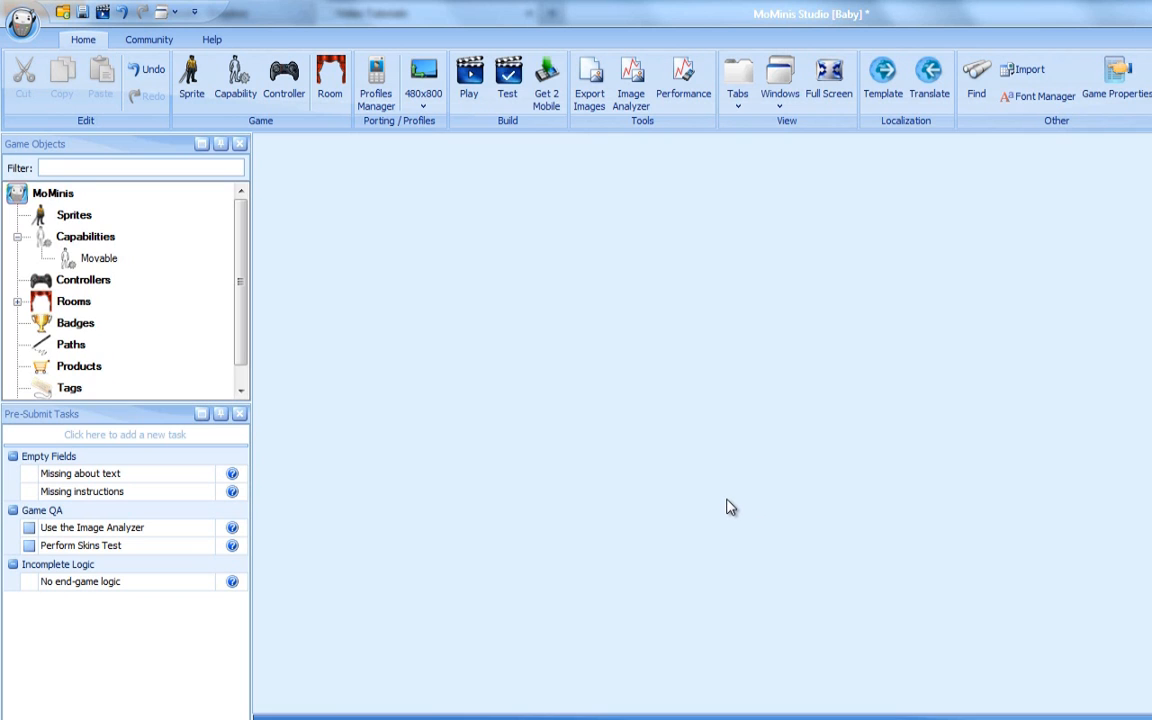
Add two new animations, Standing and Walking, to the Movable capability's resources
{"action": "double_click", "coordinate": [99, 258]}
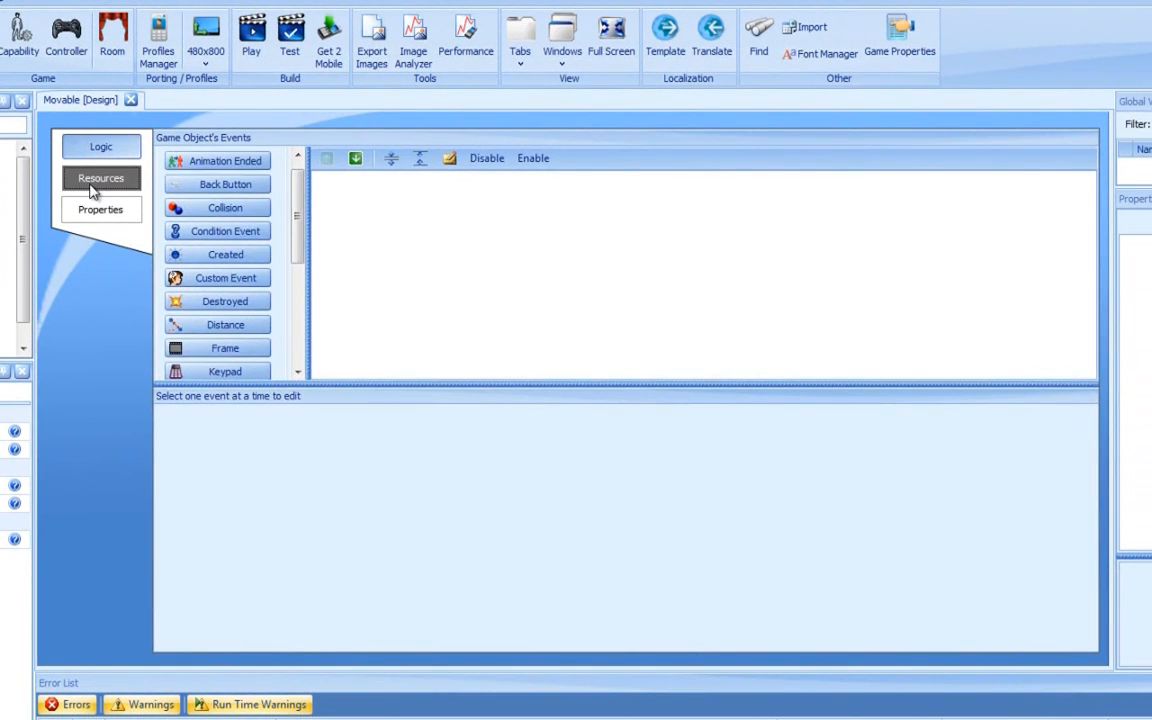
{"action": "left_click", "coordinate": [194, 196]}
{"action": "left_click", "coordinate": [476, 142]}
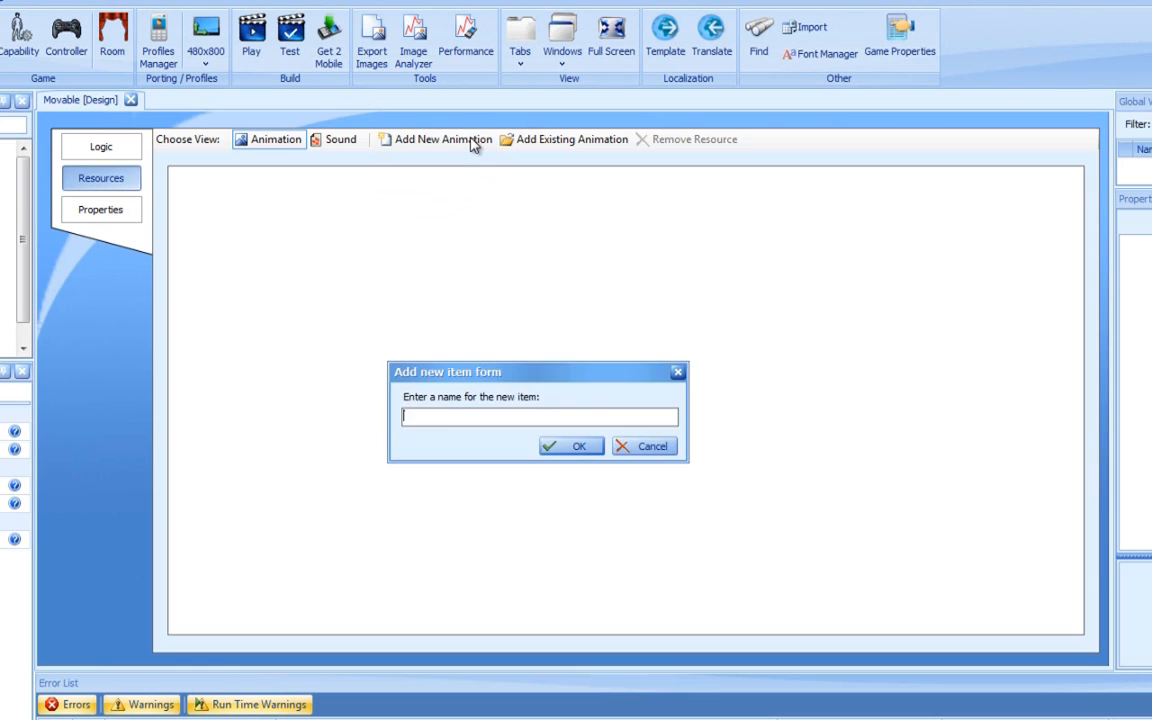
{"action": "type", "text": "Standing"}
{"action": "key", "text": "Return"}
{"action": "left_click", "coordinate": [475, 140]}
{"action": "type", "text": "Walki"}
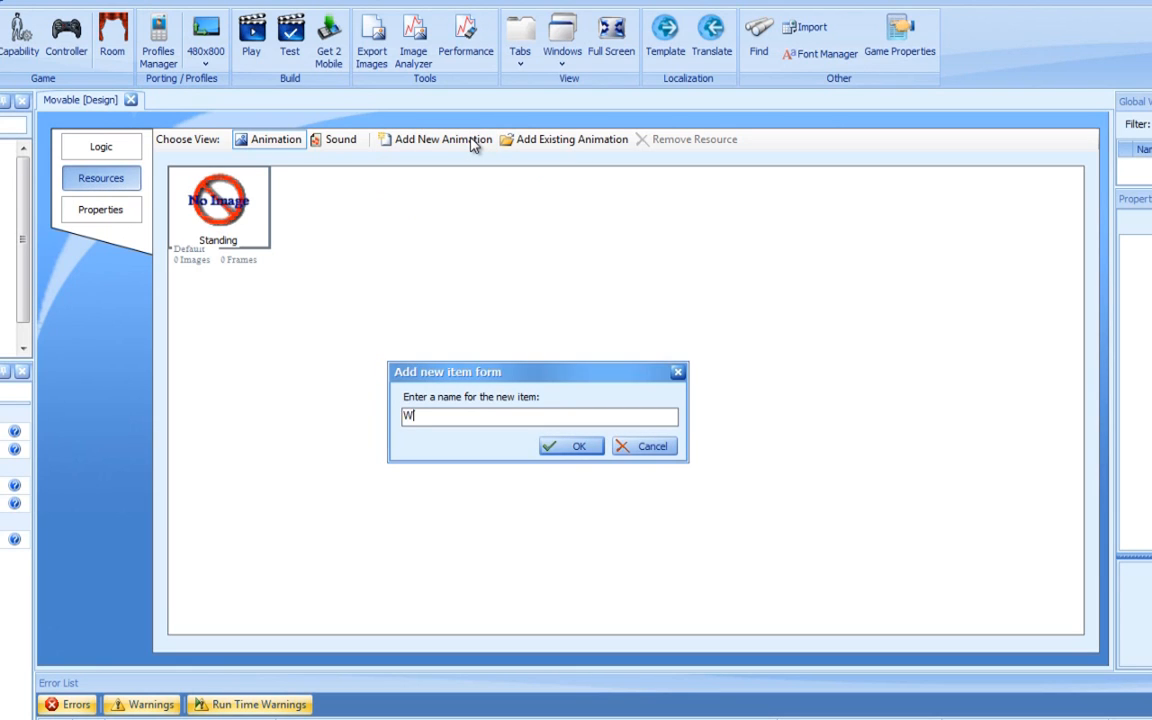
{"action": "type", "text": "ng"}
{"action": "key", "text": "Return"}
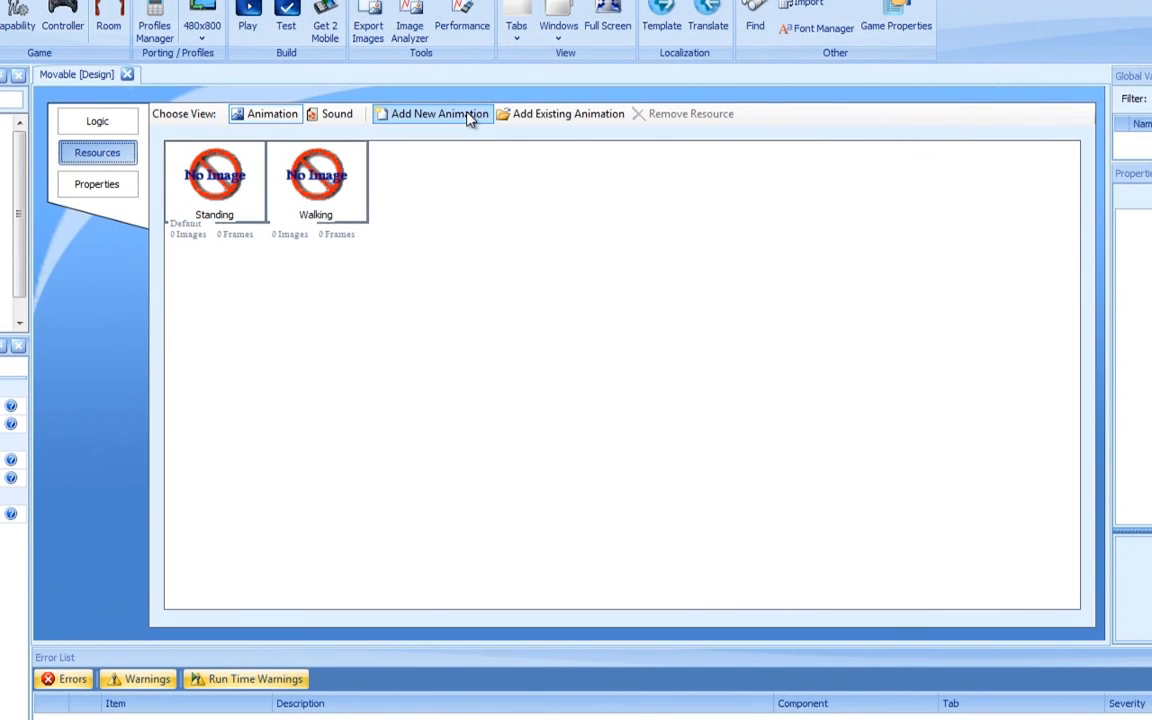
Add a Keypad event to the Movable capability's logic for the right arrow with the Key Down state
{"action": "left_click", "coordinate": [106, 122]}
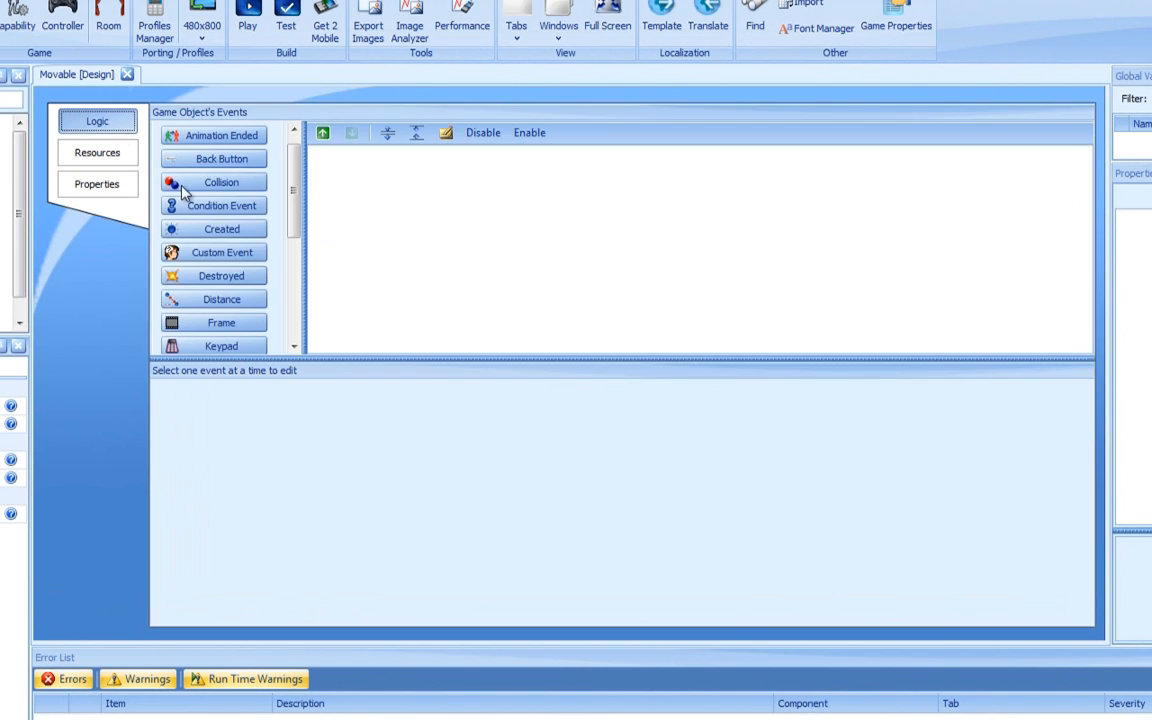
{"action": "scroll", "coordinate": [296, 190], "scroll_direction": "down", "scroll_amount": 2}
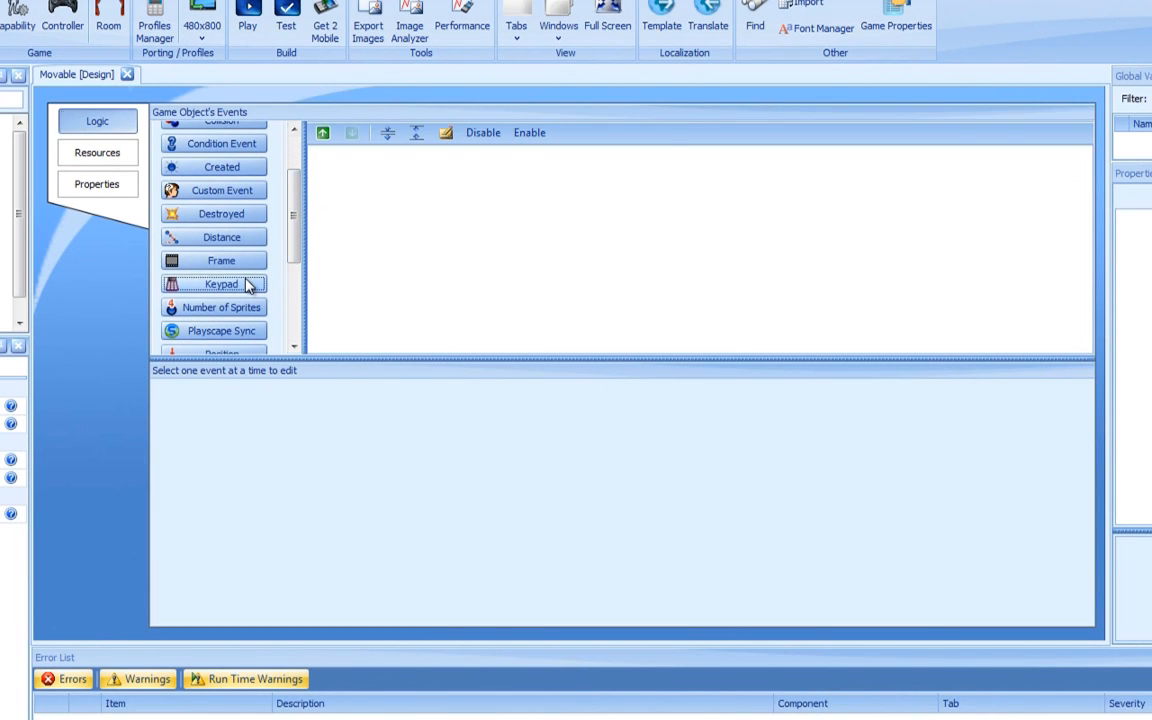
{"action": "left_click", "coordinate": [249, 285]}
{"action": "left_click", "coordinate": [586, 339]}
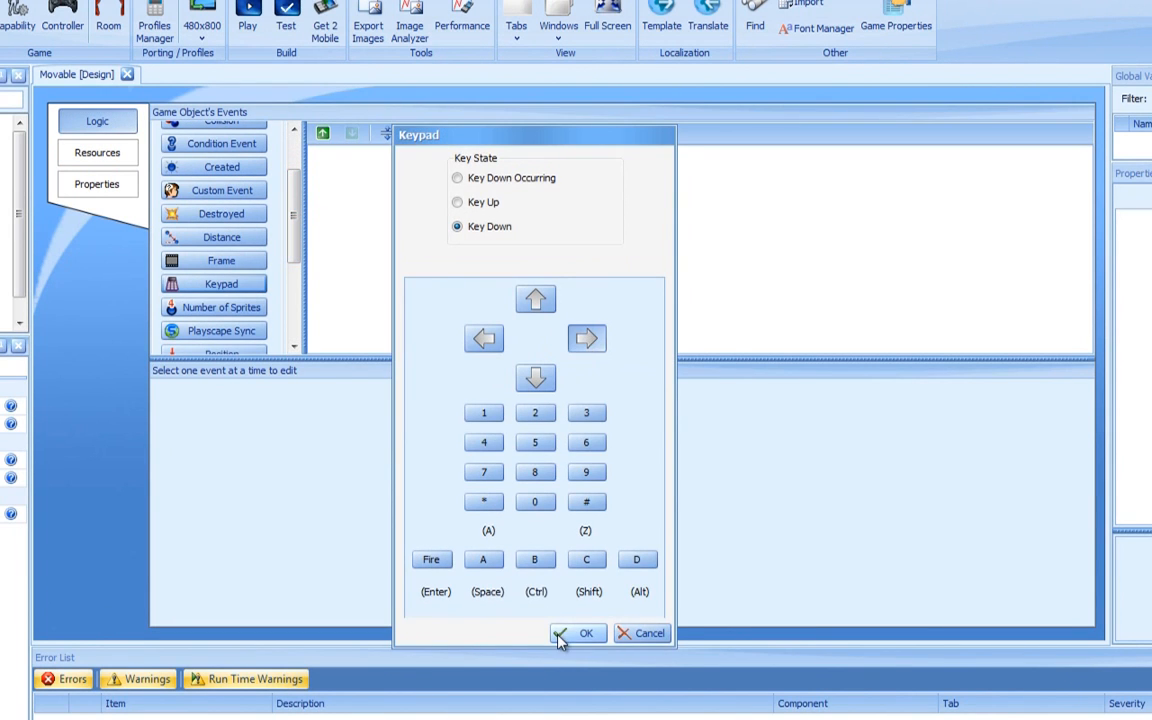
{"action": "left_click", "coordinate": [578, 634]}
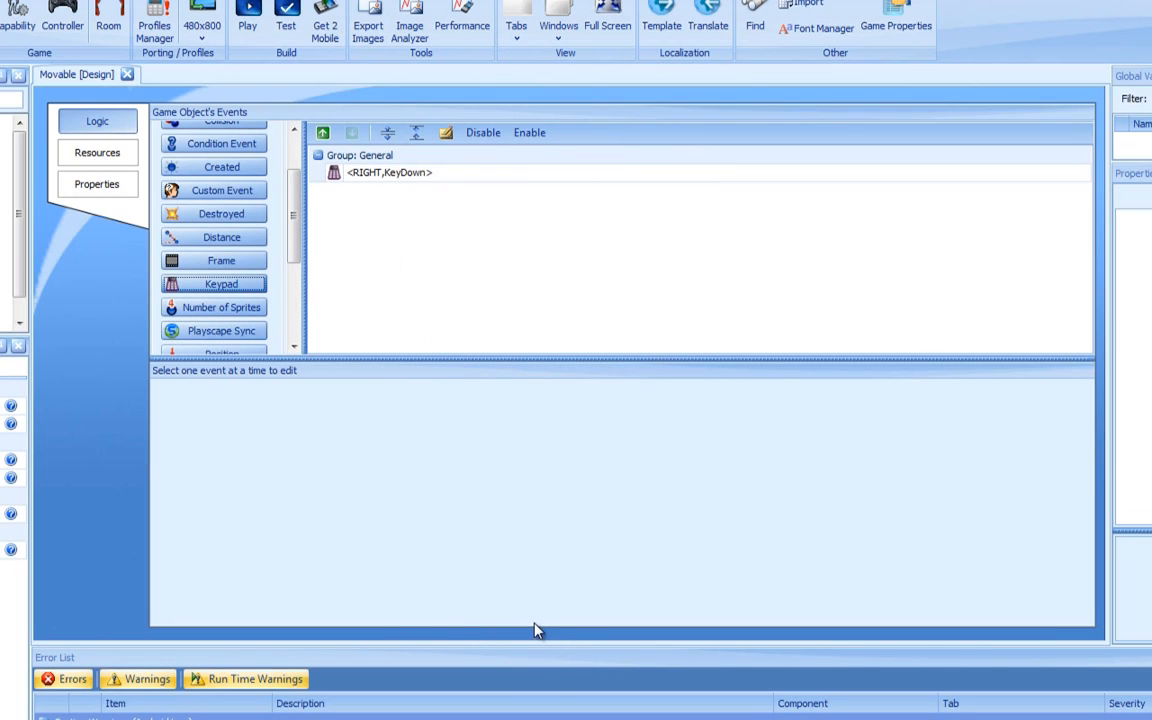
Add a Set Speed XY action to the right-arrow event, with only X Speed enabled and set to 30
{"action": "left_click", "coordinate": [394, 176]}
{"action": "left_click", "coordinate": [246, 395]}
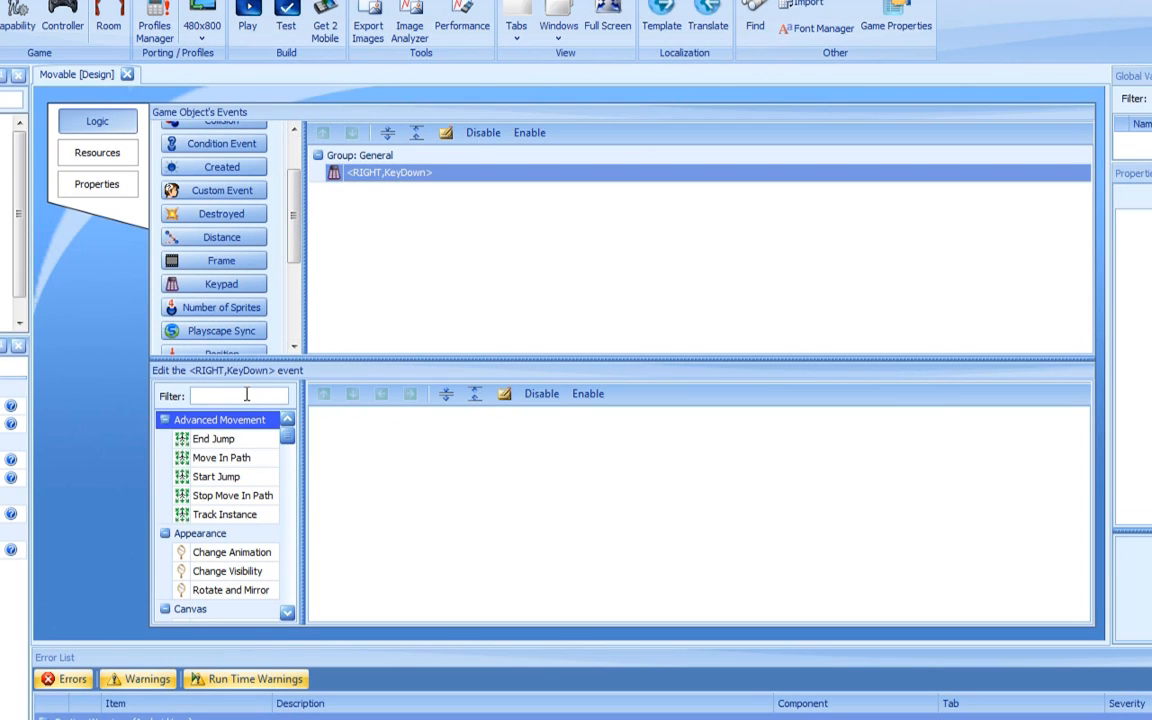
{"action": "type", "text": "set s"}
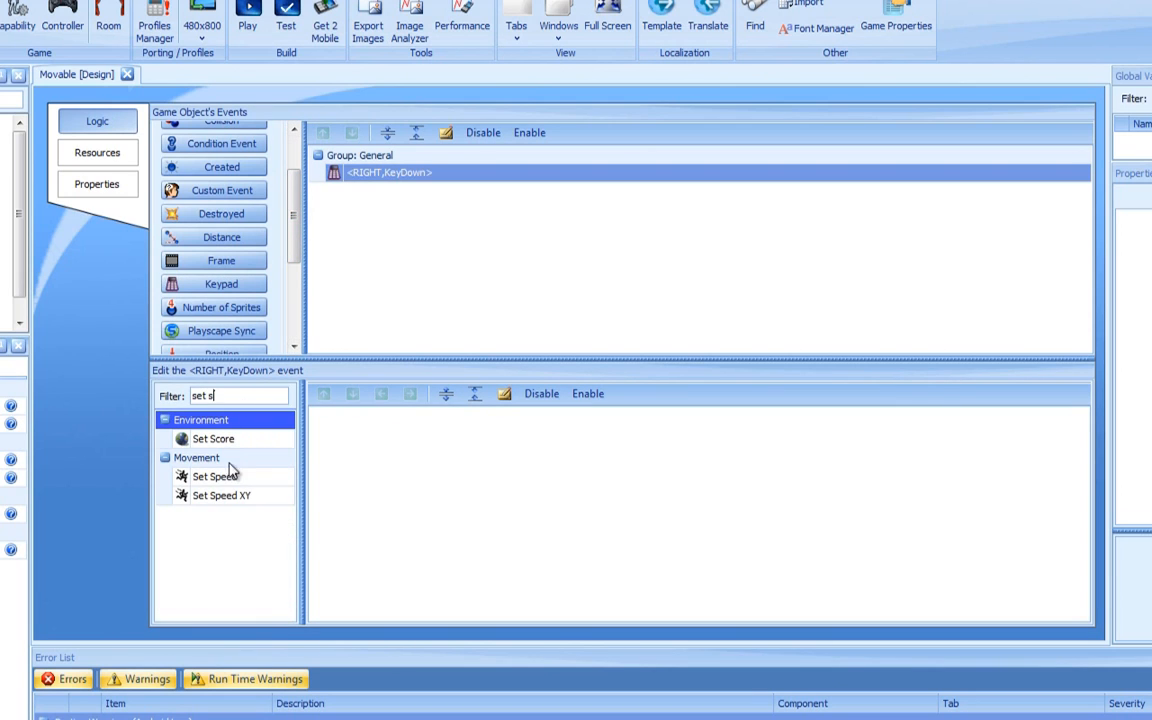
{"action": "double_click", "coordinate": [220, 495]}
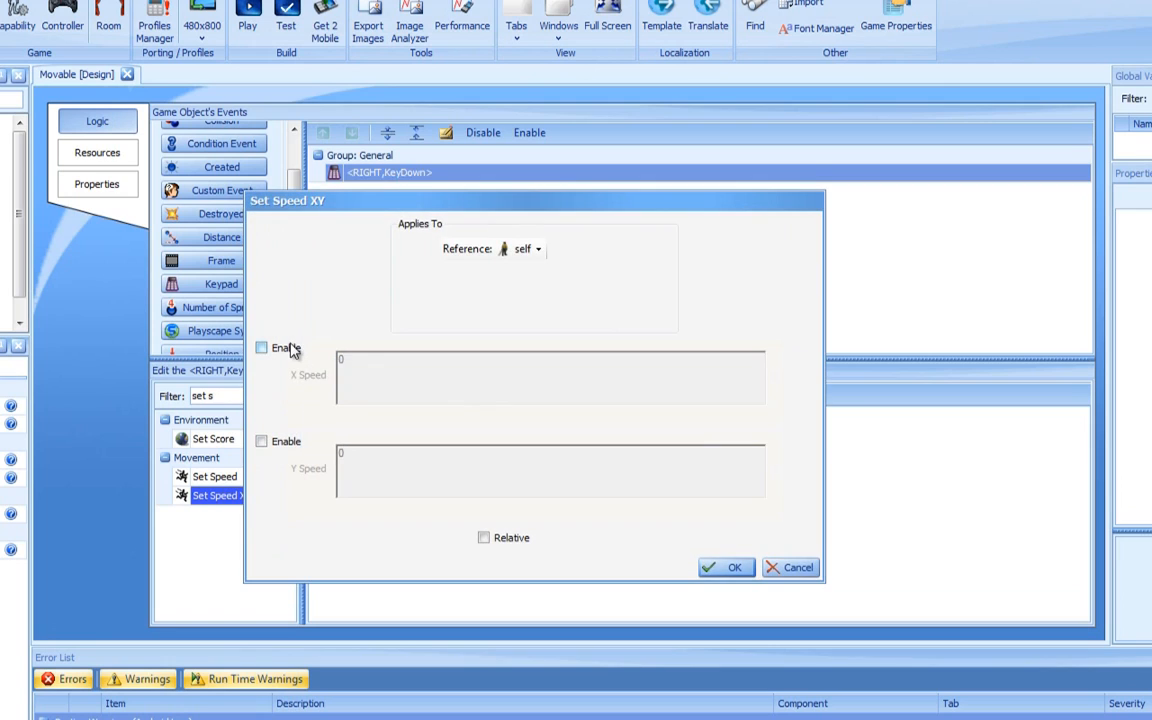
{"action": "left_click", "coordinate": [290, 349]}
{"action": "type", "text": "30"}
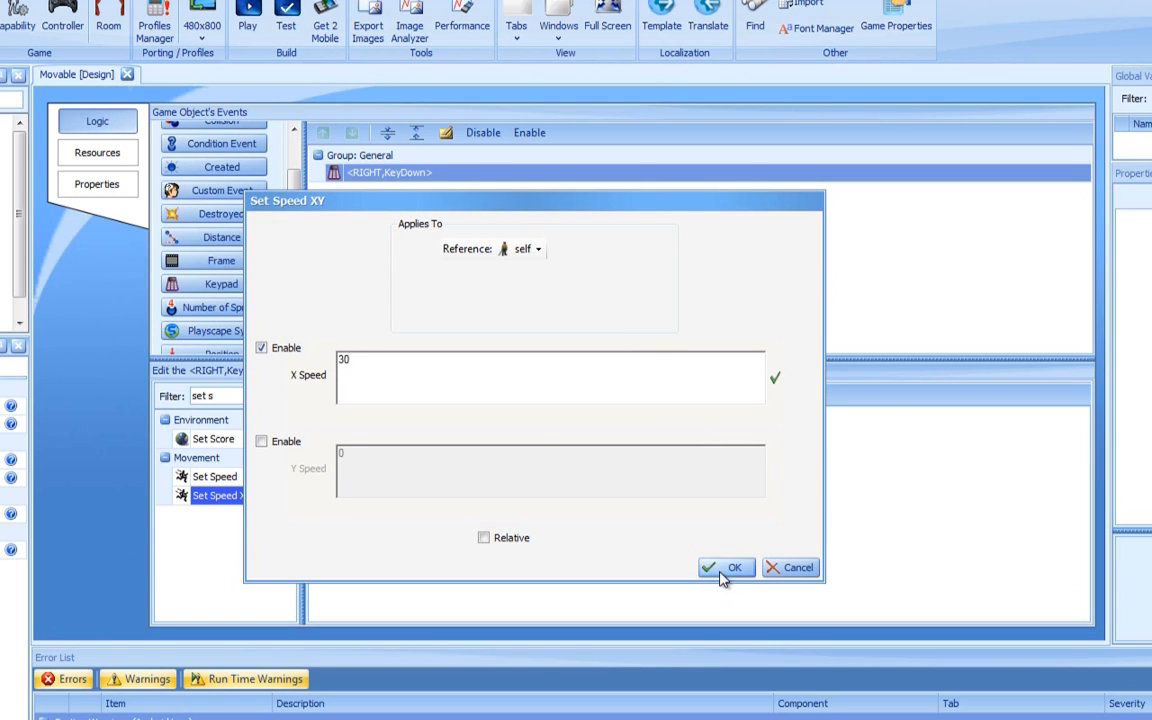
{"action": "left_click", "coordinate": [725, 570]}
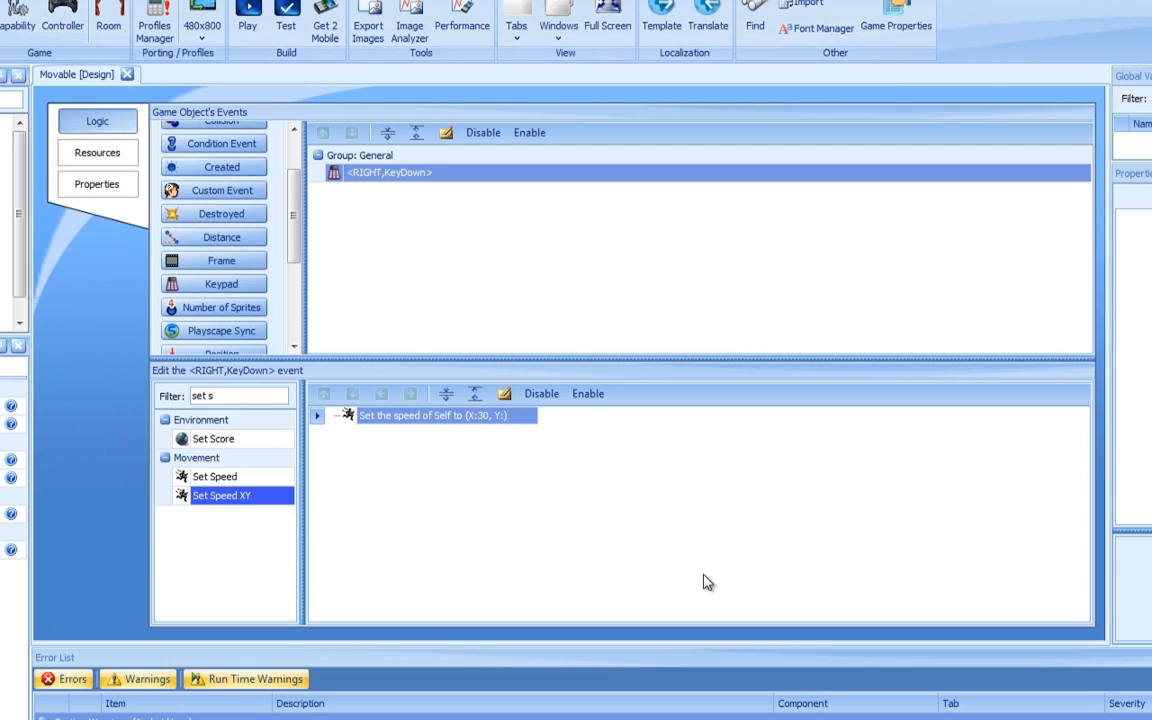
Add a Change Animation action to the right-arrow event that switches self to the Walking animation
{"action": "left_click_drag", "start_coordinate": [229, 398], "coordinate": [172, 399]}
{"action": "type", "text": "ani"}
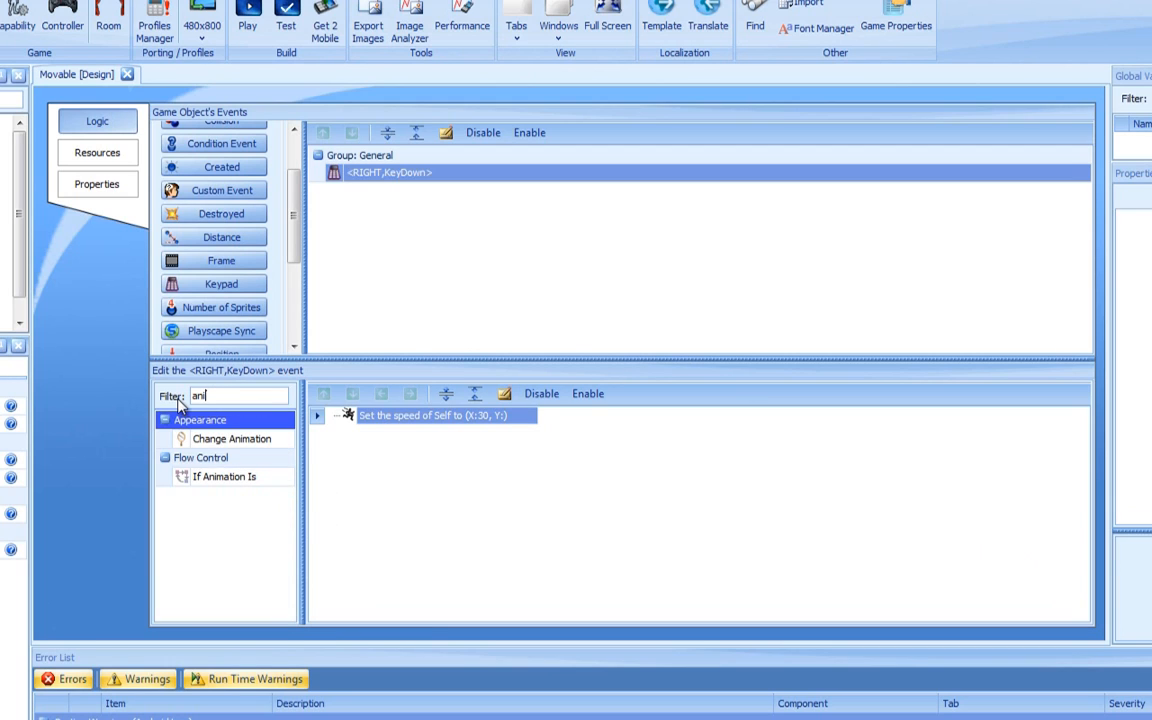
{"action": "double_click", "coordinate": [226, 437]}
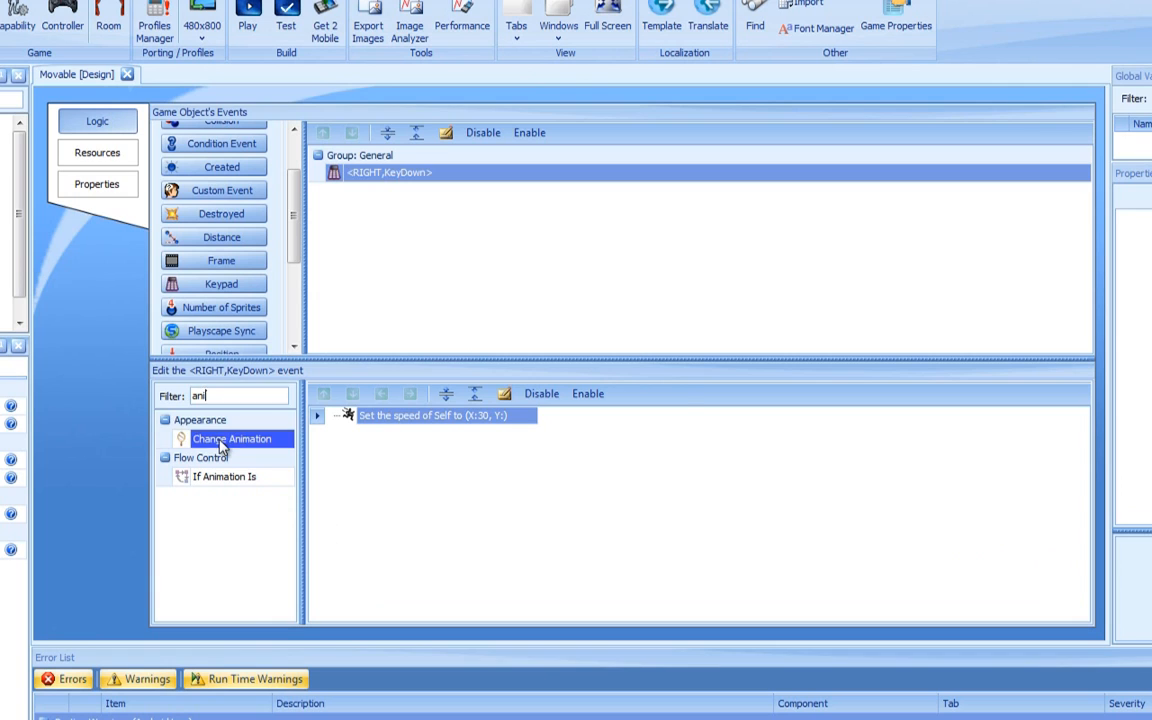
{"action": "left_click", "coordinate": [522, 421]}
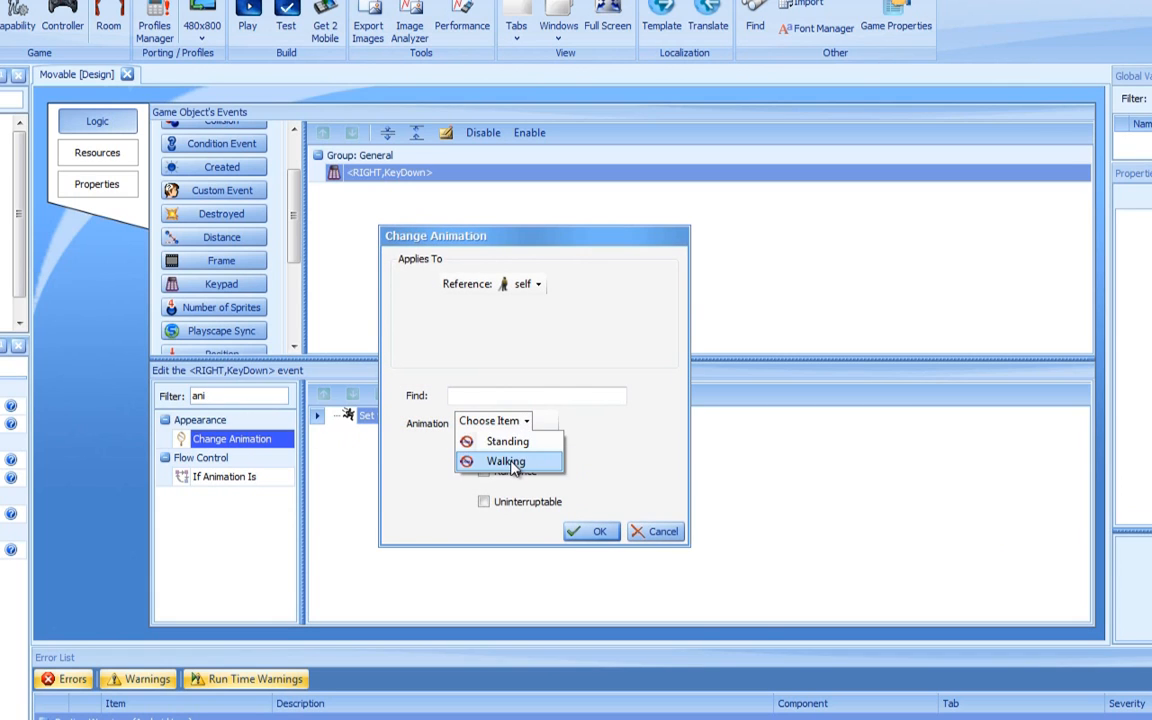
{"action": "left_click", "coordinate": [512, 468]}
{"action": "left_click", "coordinate": [590, 533]}
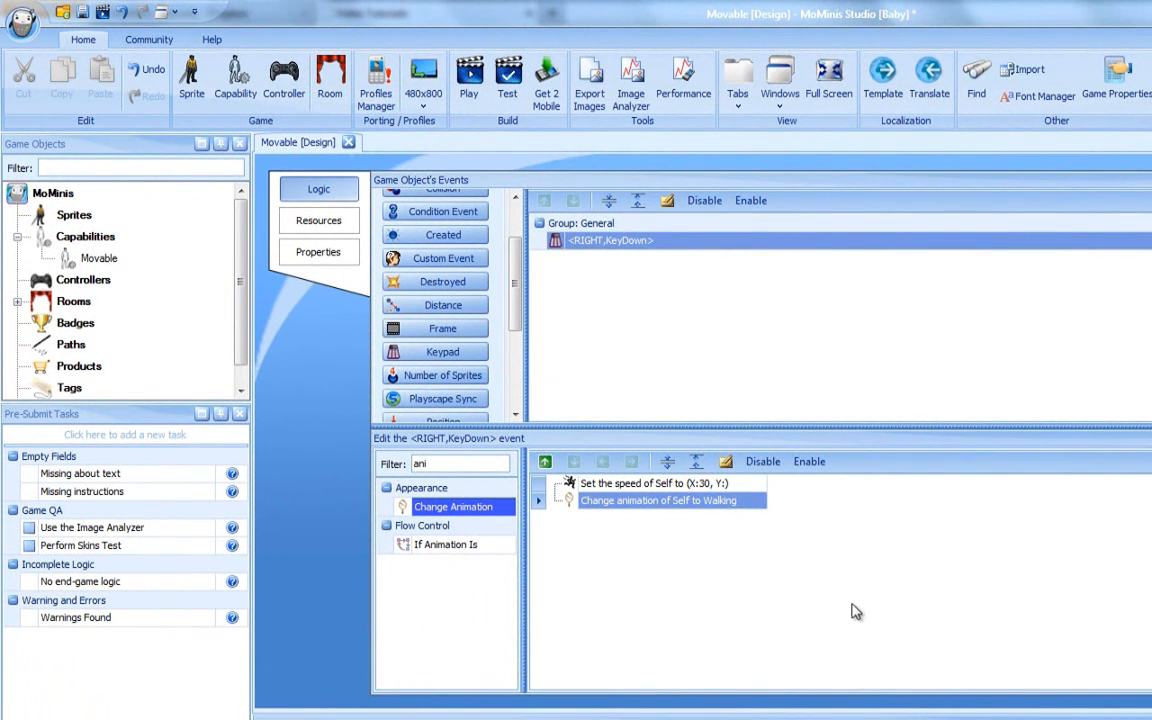
Duplicate the right-arrow key-down event and reconfigure the copy to use the left arrow
{"action": "left_click", "coordinate": [618, 242]}
{"action": "left_click", "coordinate": [63, 76]}
{"action": "left_click", "coordinate": [100, 78]}
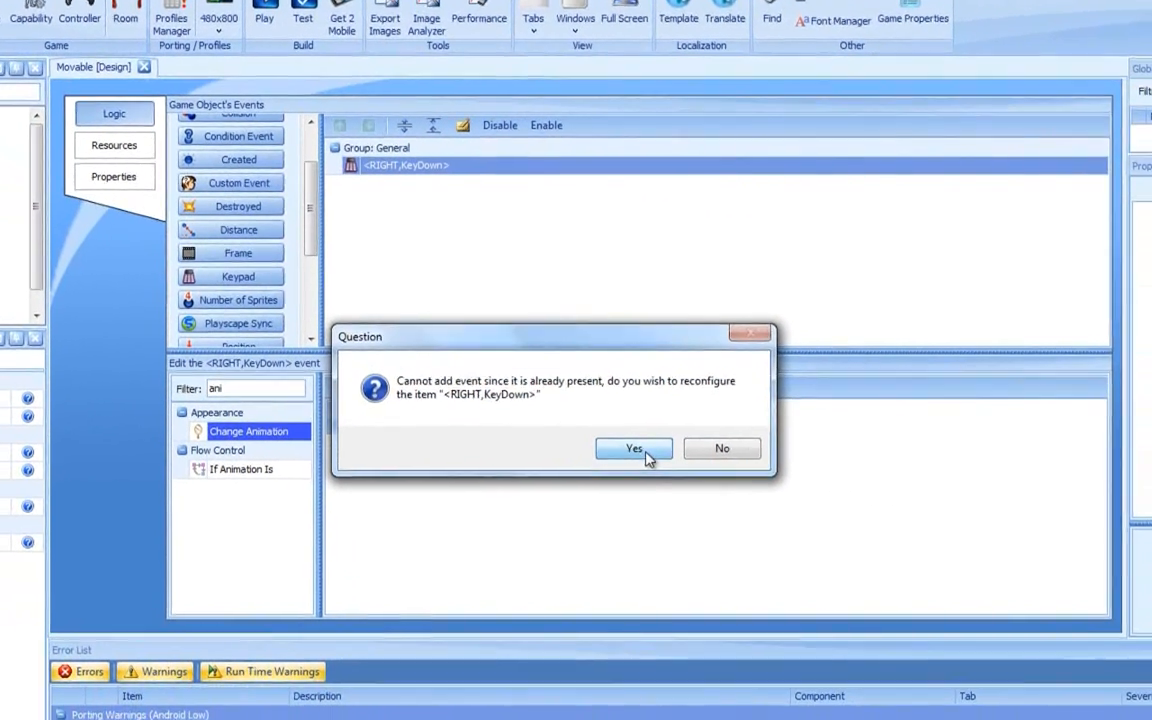
{"action": "left_click", "coordinate": [755, 488]}
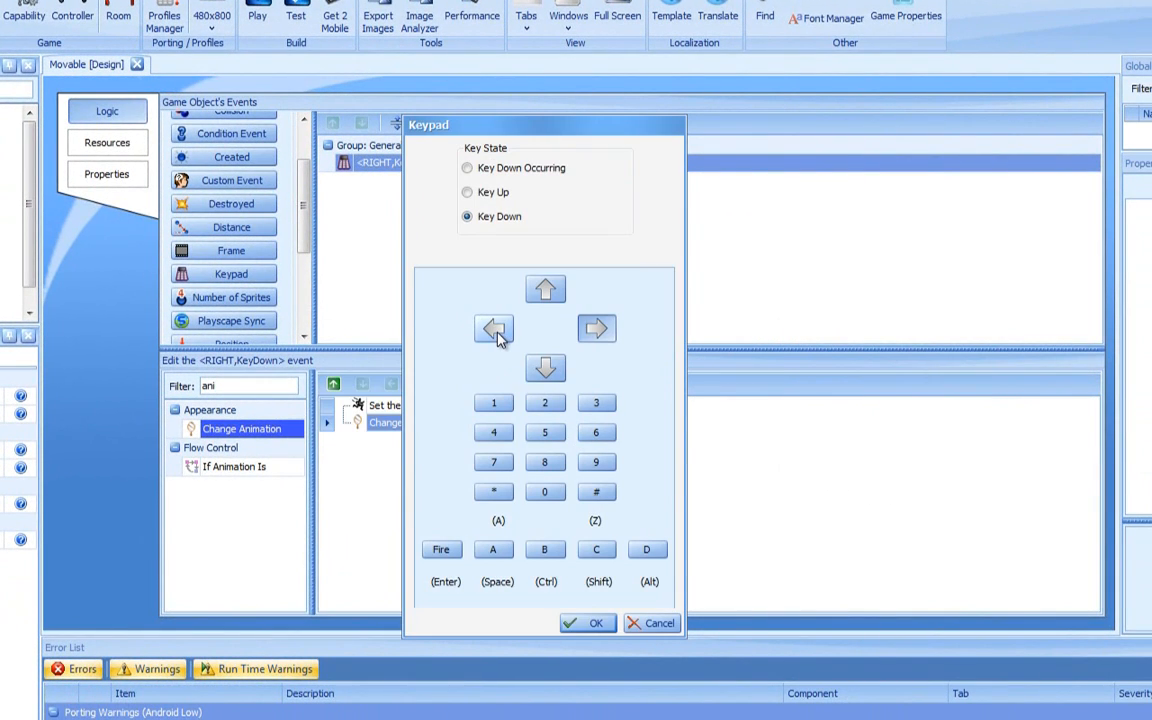
{"action": "left_click", "coordinate": [495, 330]}
{"action": "left_click", "coordinate": [590, 622]}
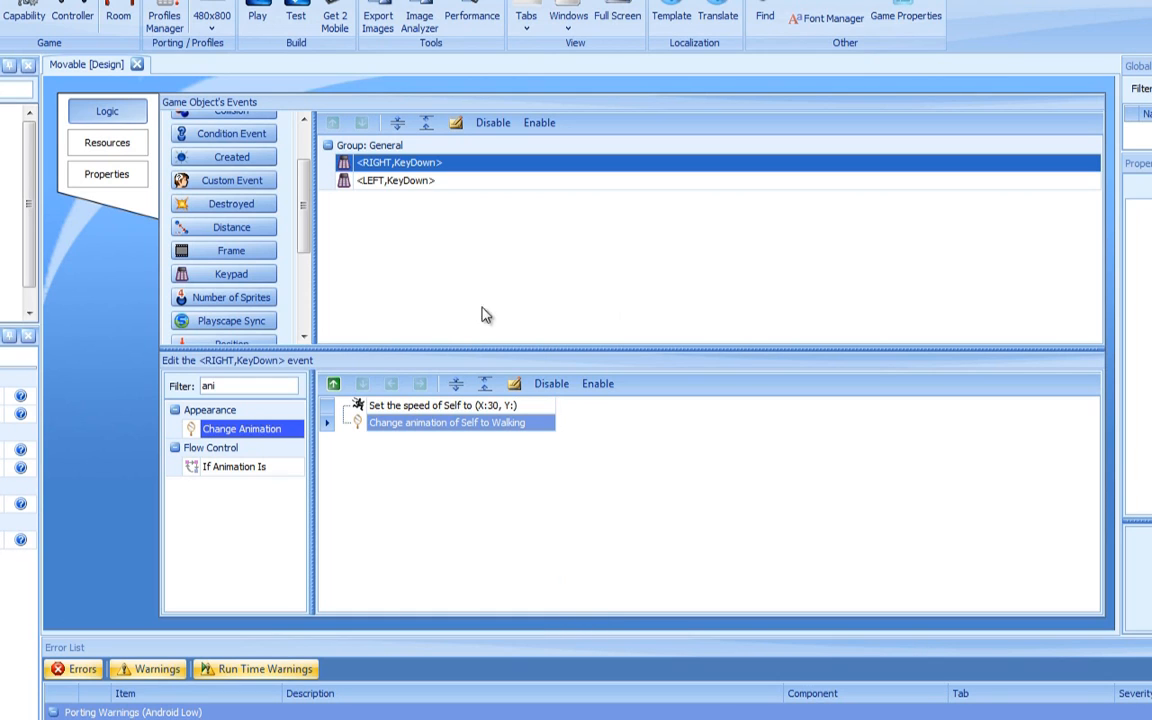
Set the X Speed in the left-arrow event's speed action to -30
{"action": "left_click", "coordinate": [421, 183]}
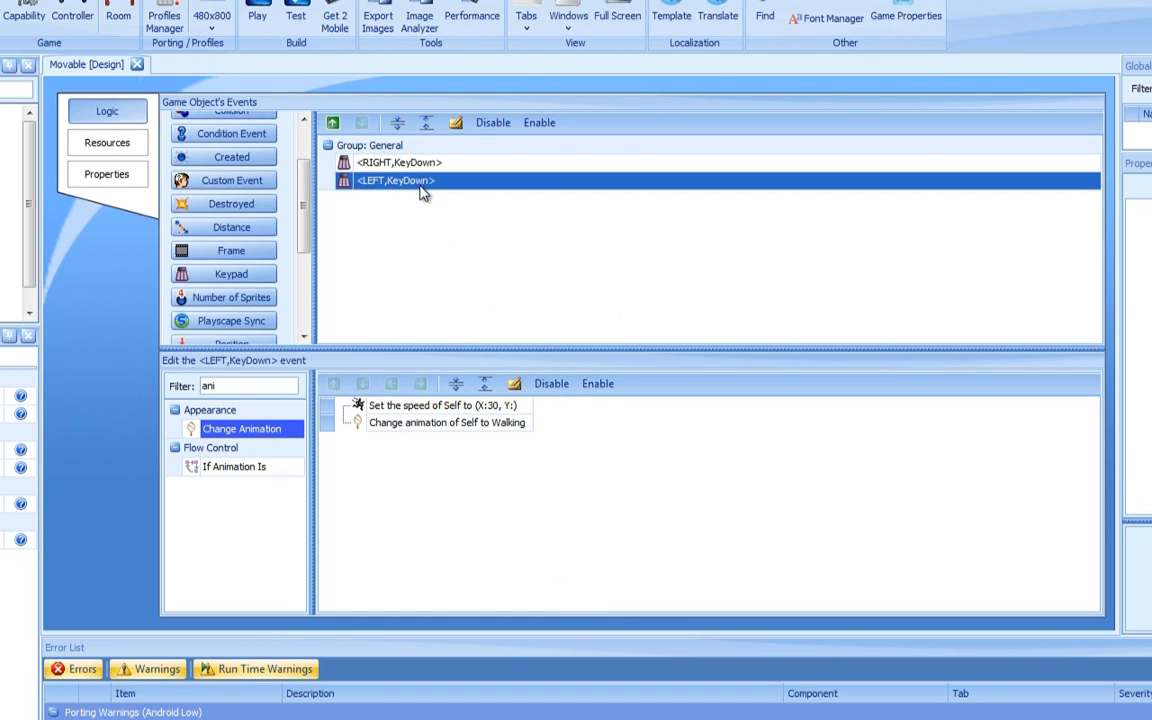
{"action": "double_click", "coordinate": [463, 408]}
{"action": "key", "text": "Home"}
{"action": "type", "text": "-"}
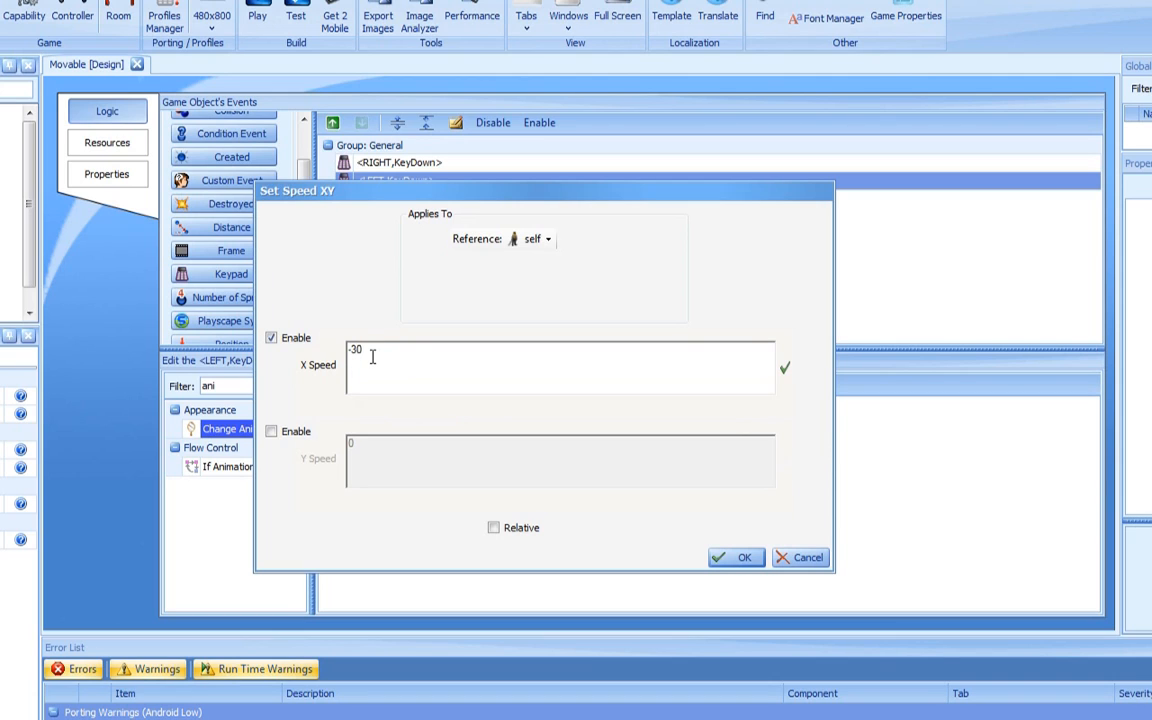
{"action": "left_click", "coordinate": [727, 558]}
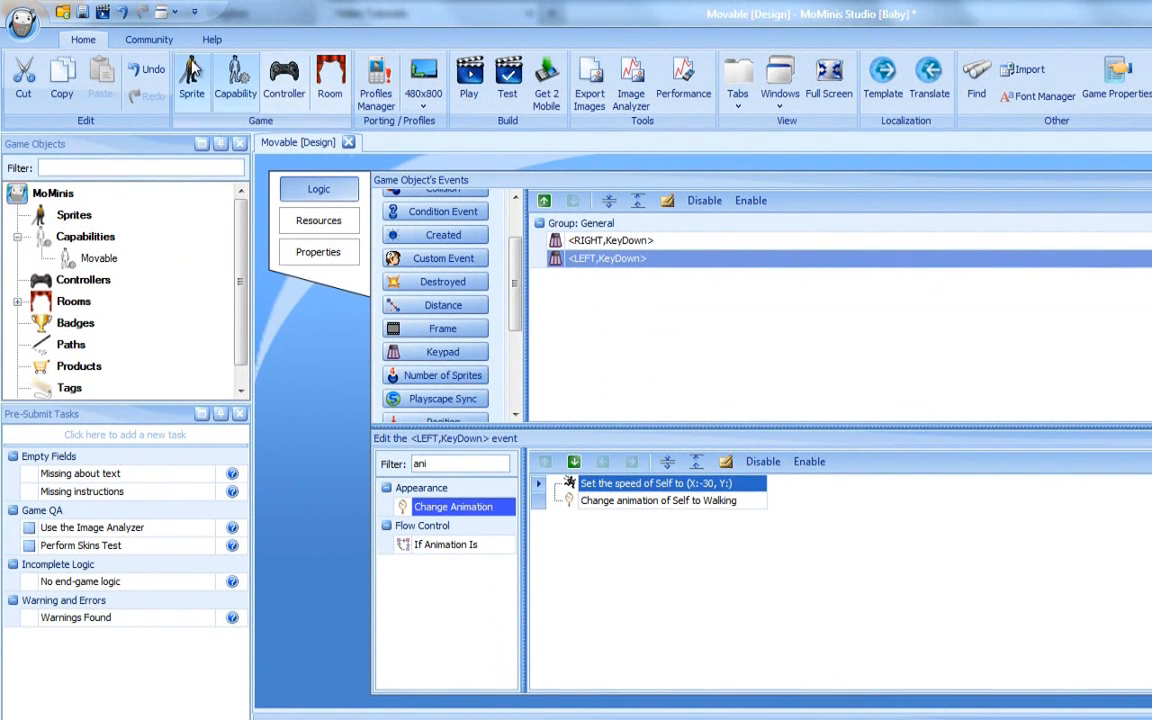
Create a new sprite named NormalBaby
{"action": "left_click", "coordinate": [191, 75]}
{"action": "type", "text": "NormalBaby"}
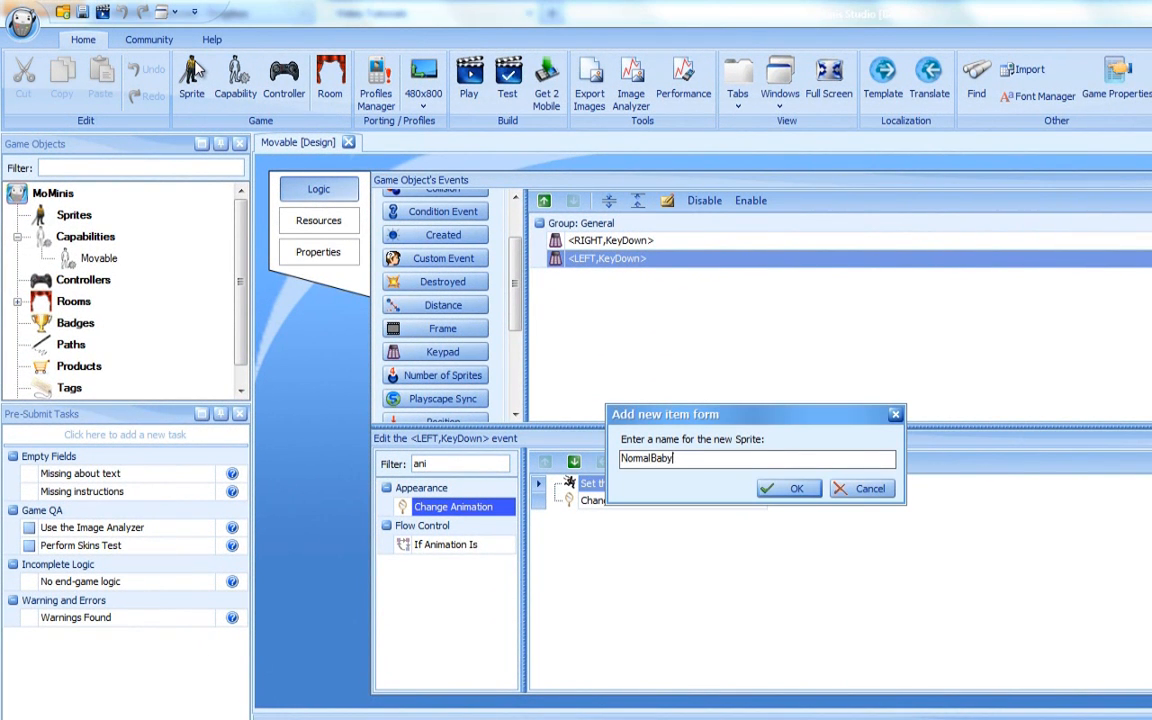
{"action": "key", "text": "Return"}
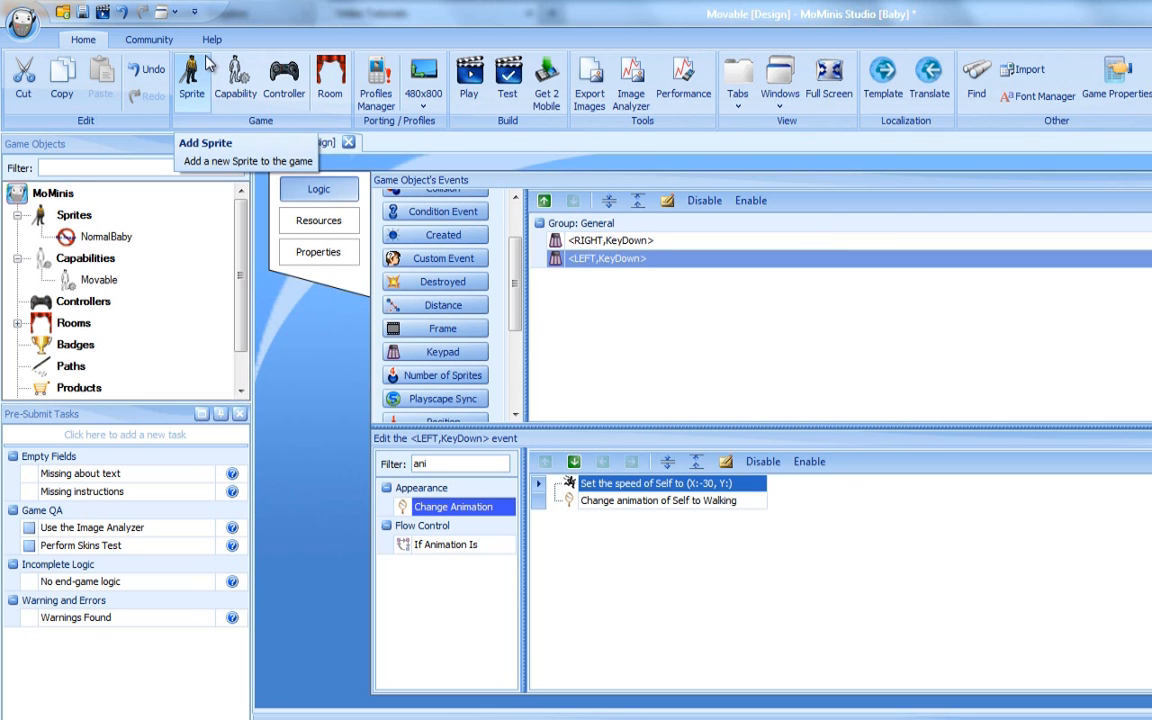
Open the NormalBaby sprite and assign the Movable capability to it in its properties
{"action": "double_click", "coordinate": [100, 236]}
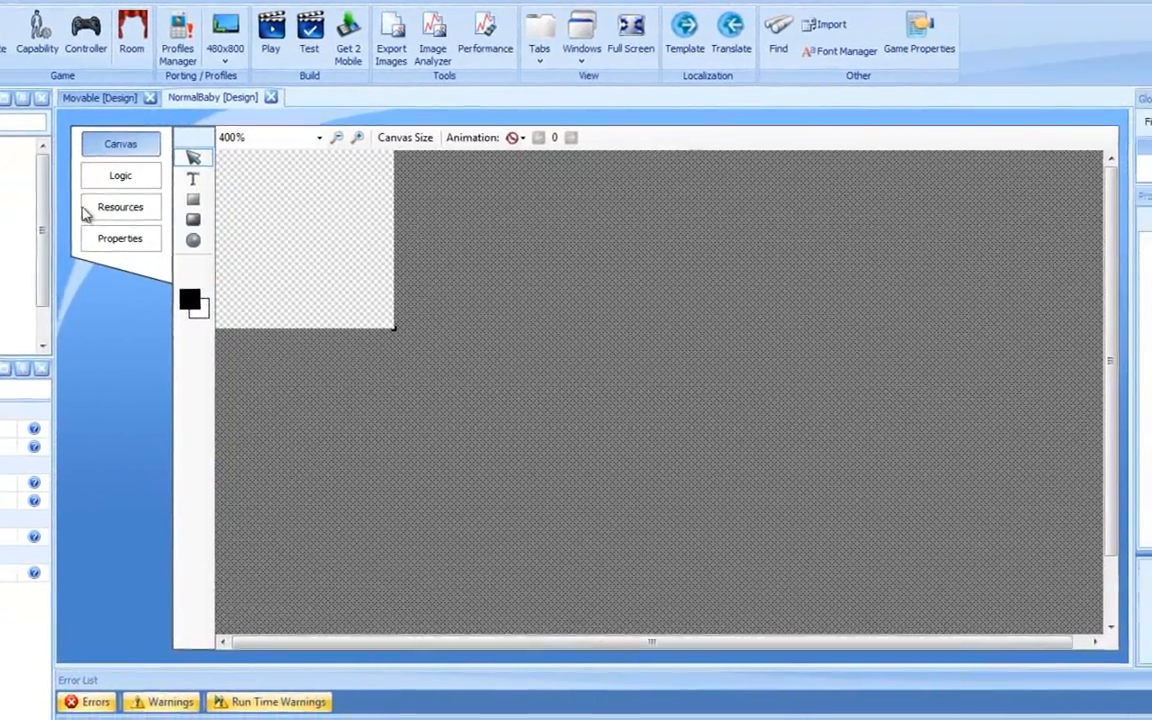
{"action": "left_click", "coordinate": [100, 238]}
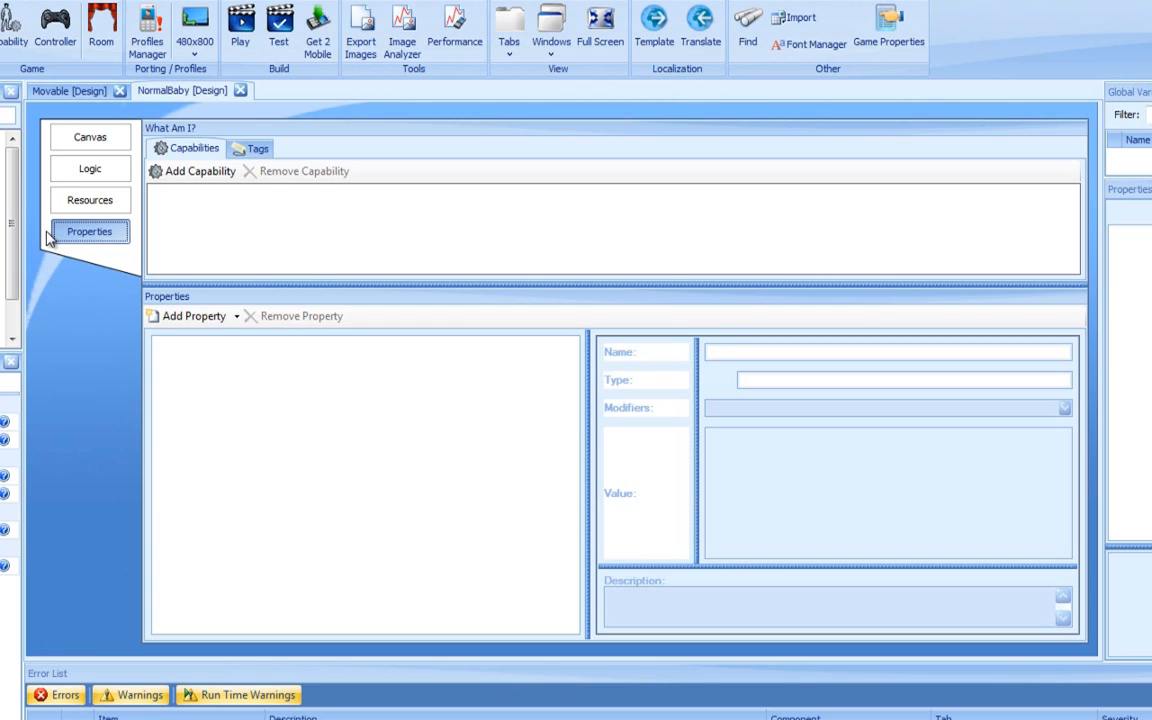
{"action": "left_click", "coordinate": [183, 172]}
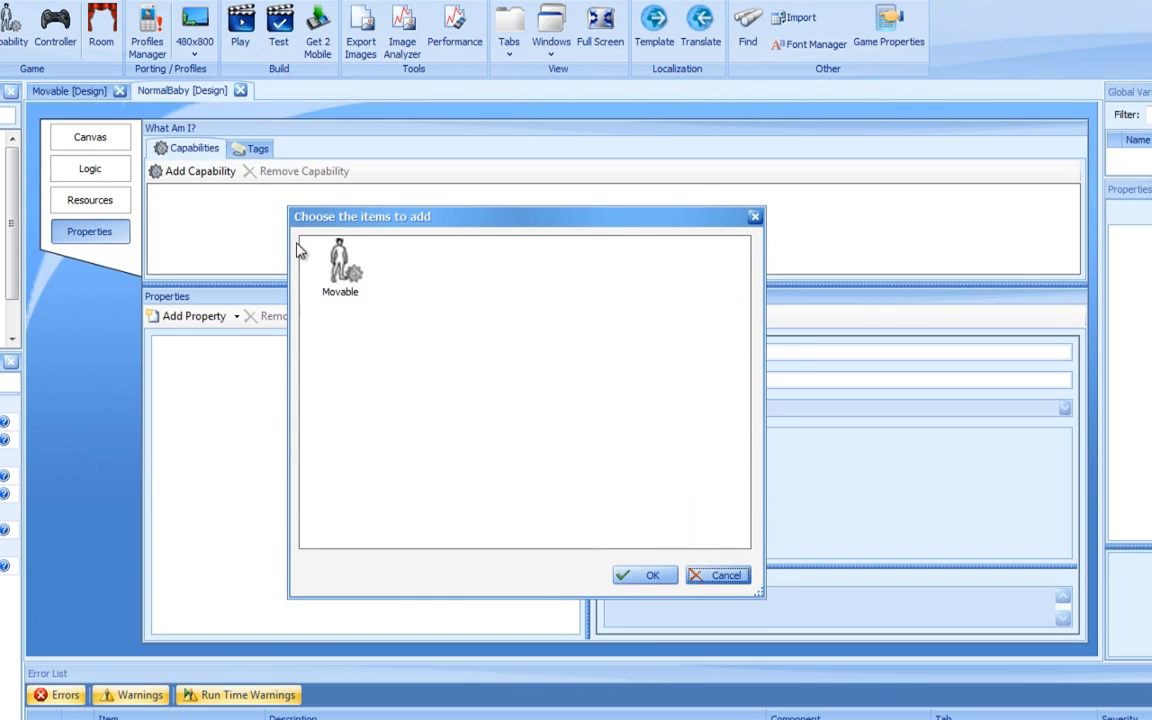
{"action": "left_click", "coordinate": [338, 264]}
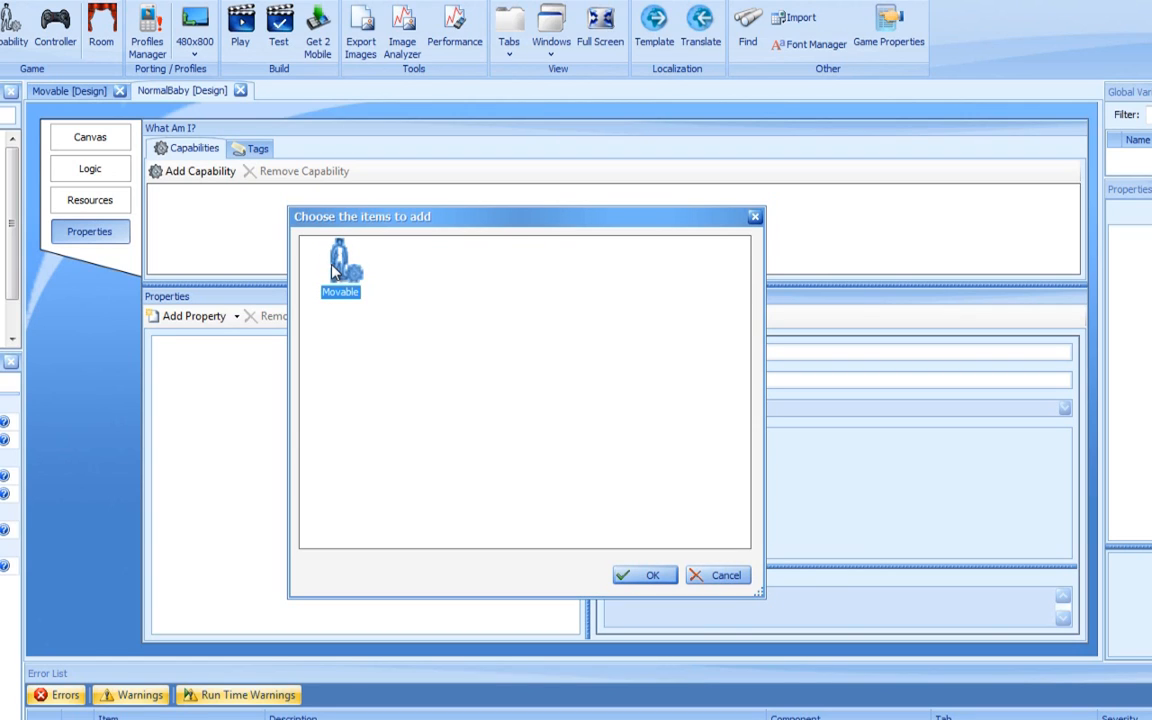
{"action": "left_click", "coordinate": [642, 578]}
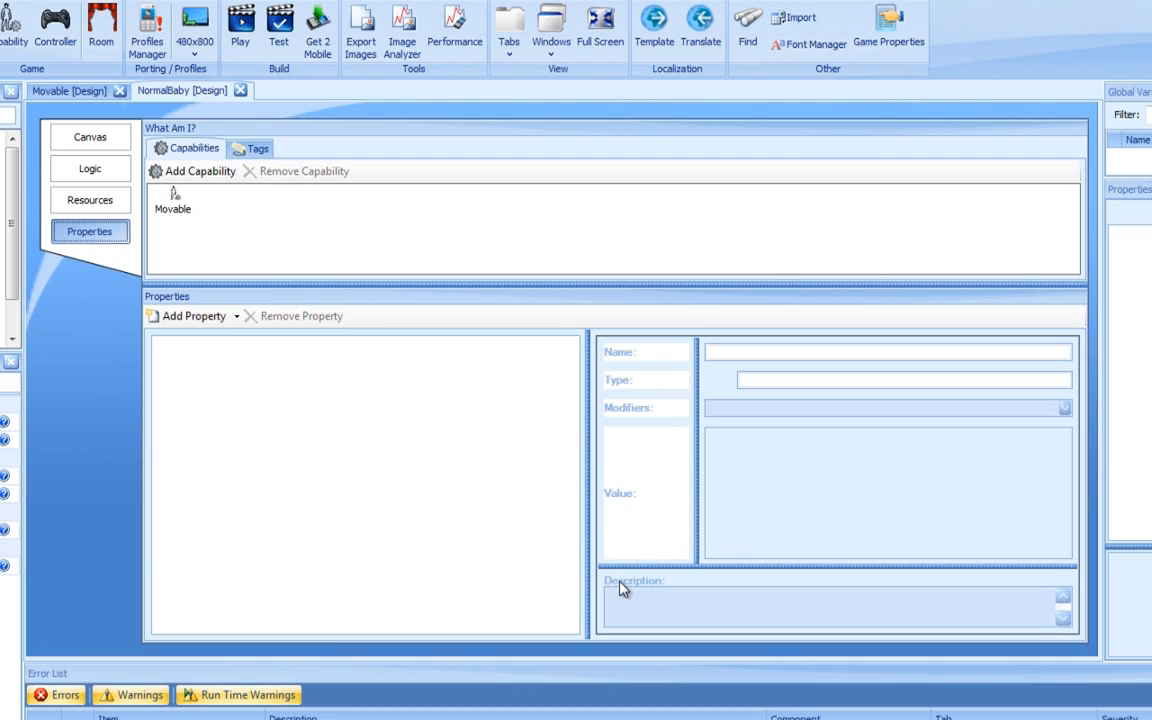
Add RegularBaby_Walking(0).png to NormalBaby's Standing animation and place it in the frame sequence
{"action": "left_click", "coordinate": [108, 201]}
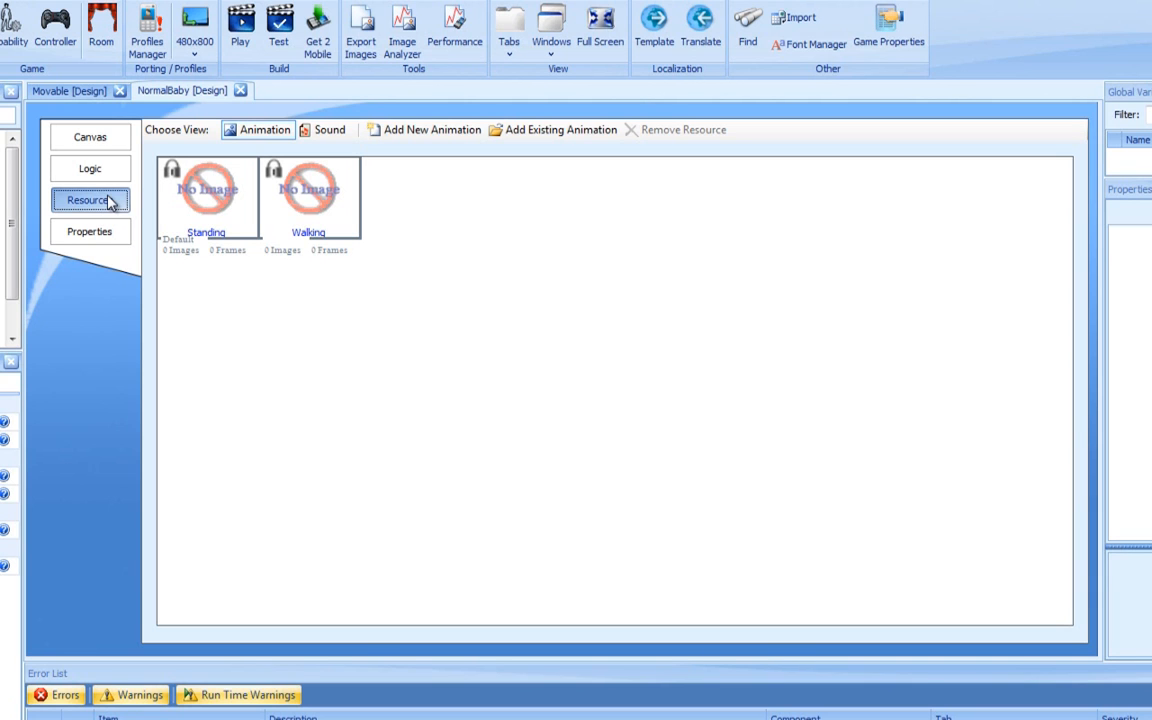
{"action": "double_click", "coordinate": [207, 192]}
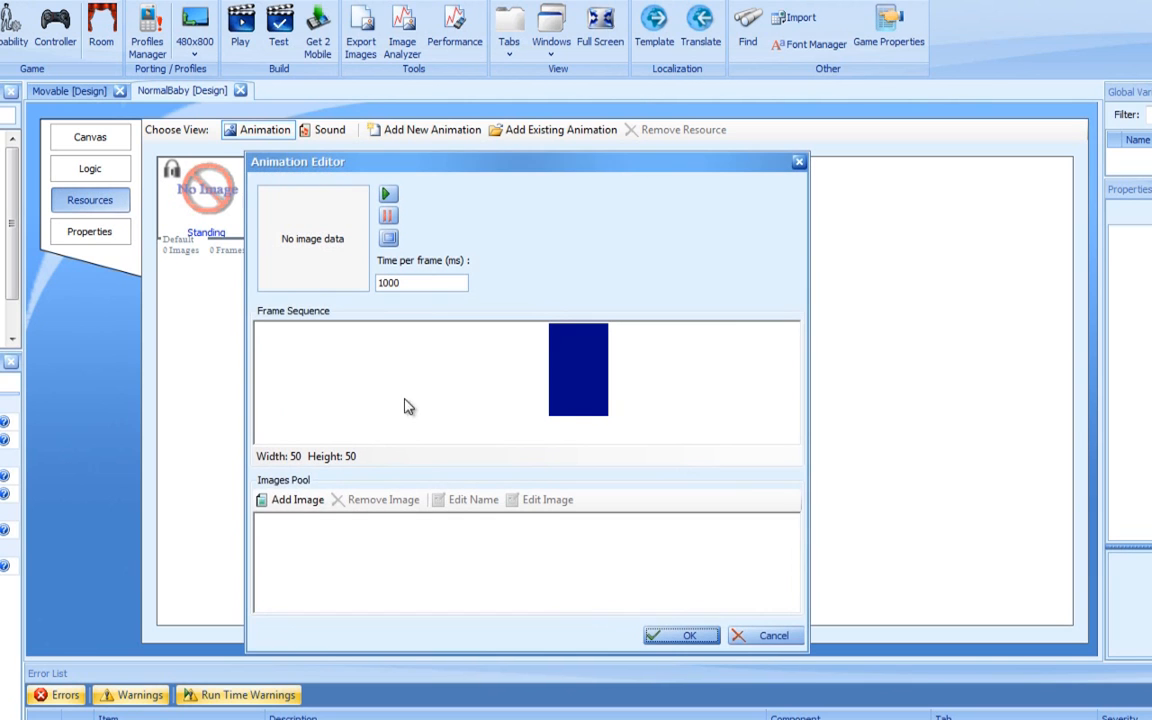
{"action": "left_click", "coordinate": [322, 502]}
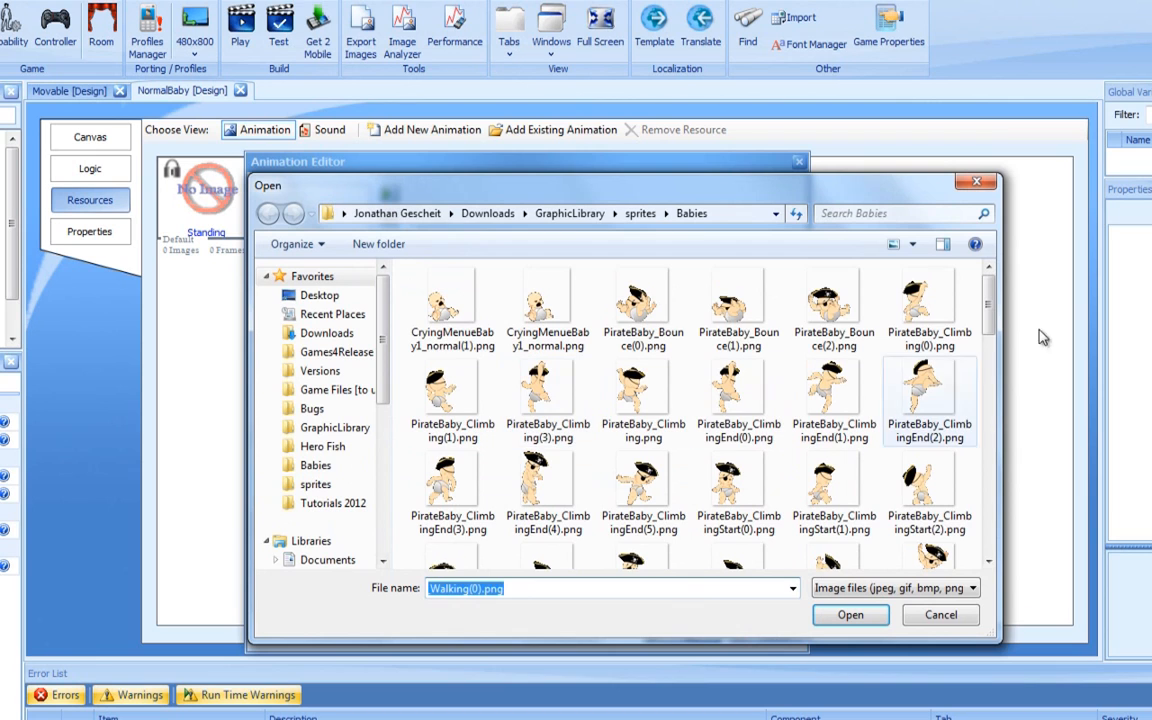
{"action": "left_click_drag", "start_coordinate": [990, 305], "coordinate": [958, 555]}
{"action": "double_click", "coordinate": [731, 428]}
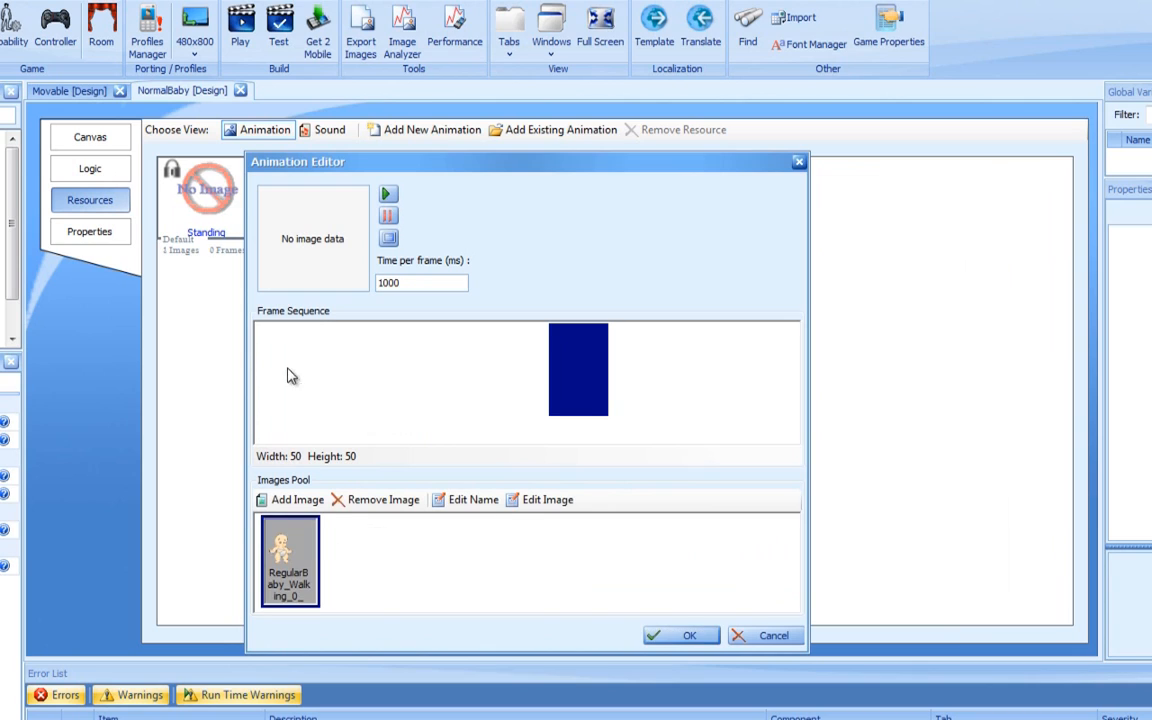
{"action": "left_click_drag", "start_coordinate": [290, 375], "coordinate": [291, 376]}
{"action": "left_click", "coordinate": [674, 637]}
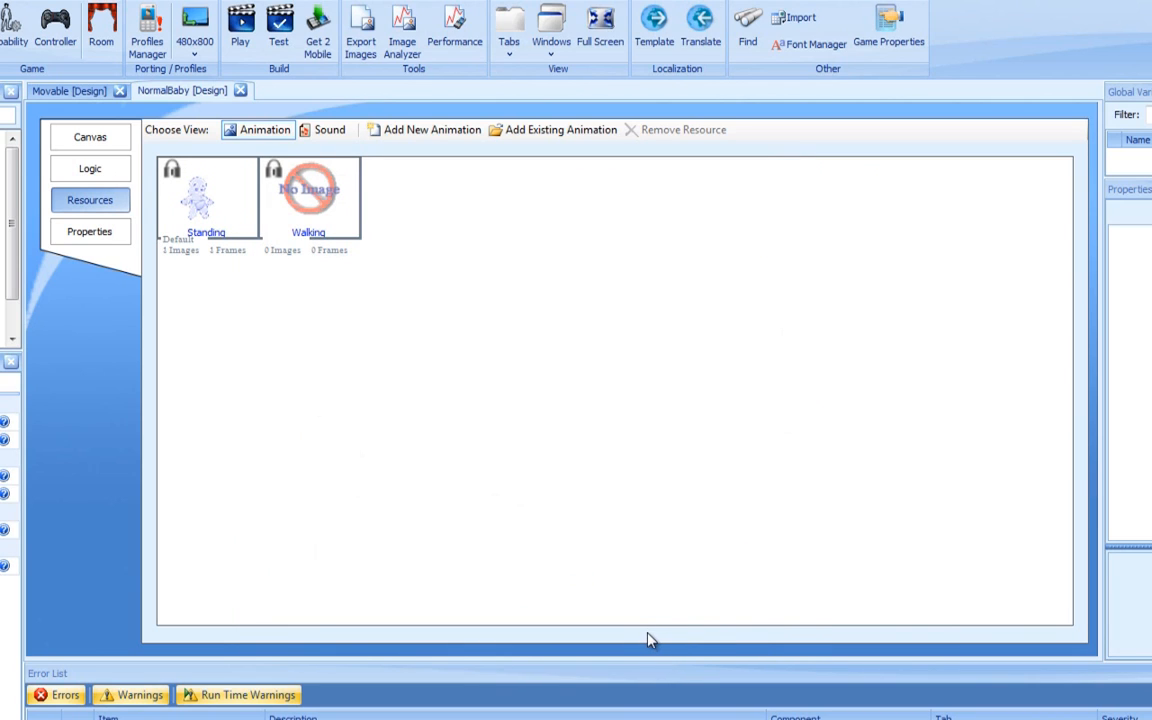
Import the six images RegularBaby_Walking(0).png to RegularBaby_Walking(5).png into the images pool of NormalBaby's Walking animation
{"action": "left_click", "coordinate": [313, 202]}
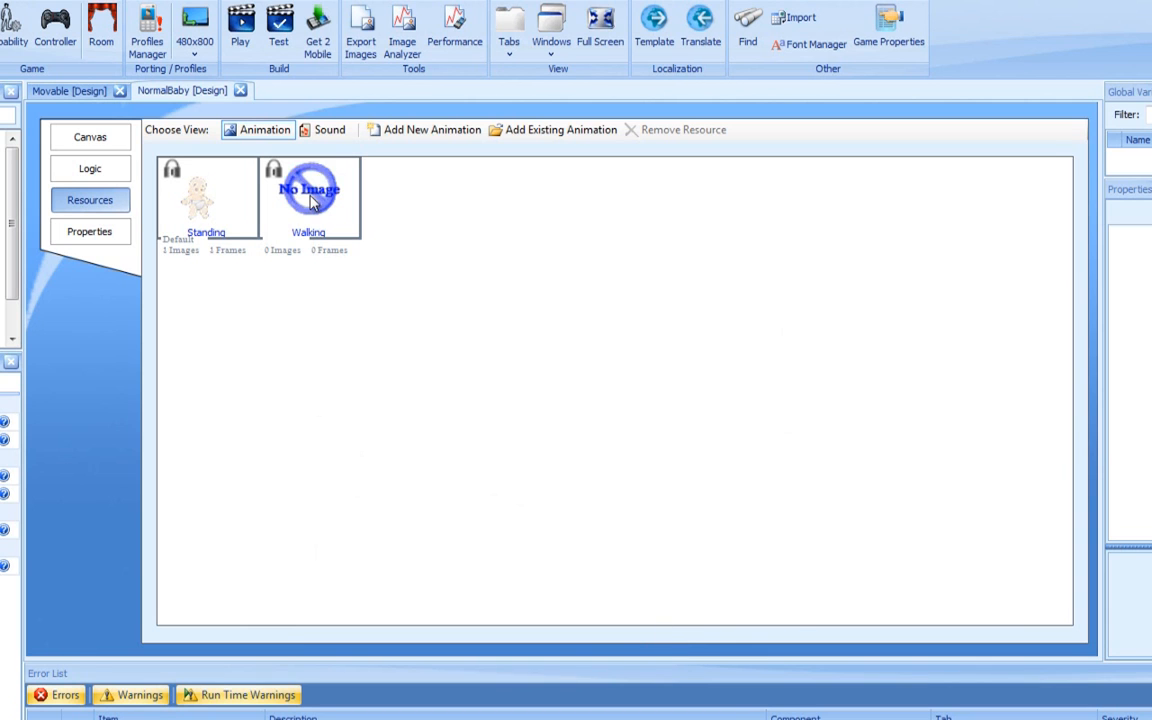
{"action": "double_click", "coordinate": [313, 202]}
{"action": "left_click", "coordinate": [313, 500]}
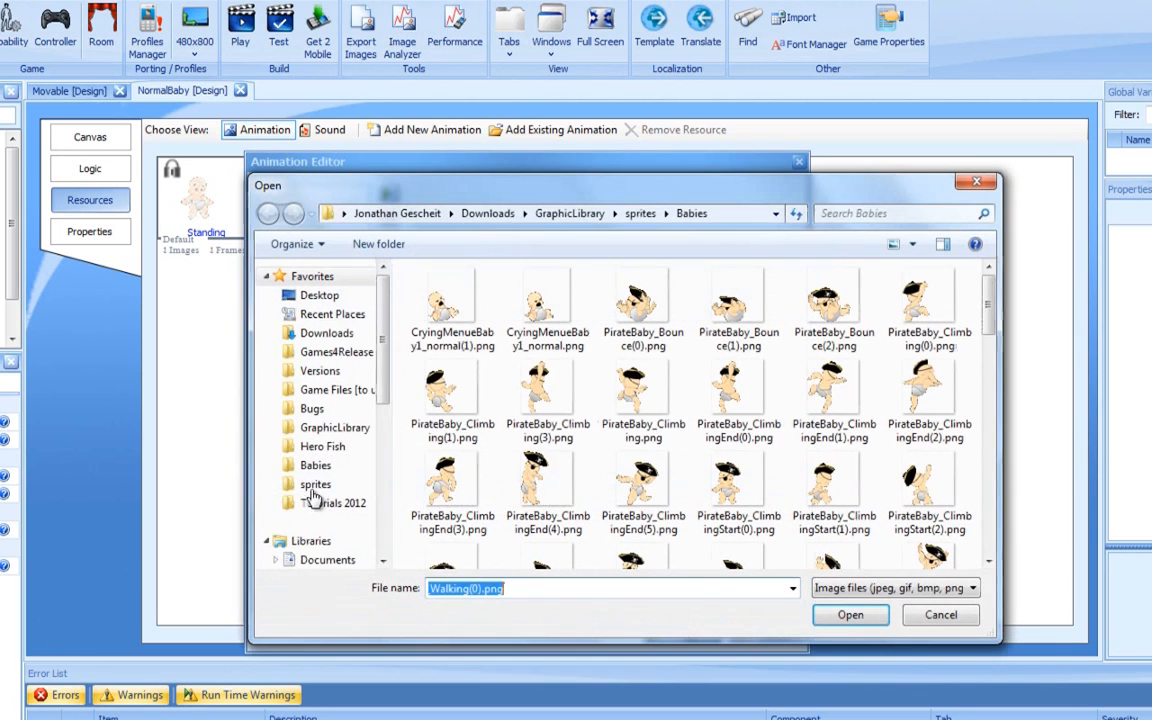
{"action": "left_click_drag", "start_coordinate": [987, 295], "coordinate": [986, 535]}
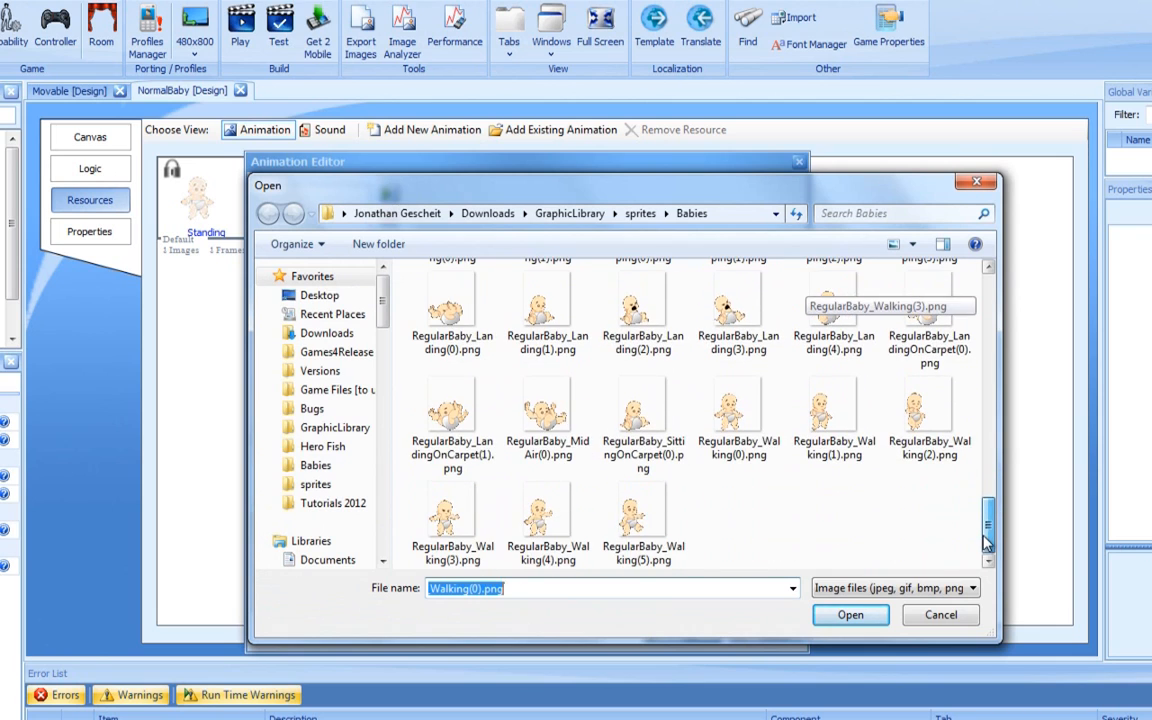
{"action": "left_click", "coordinate": [733, 415]}
{"action": "left_click", "coordinate": [635, 515], "text": "shift"}
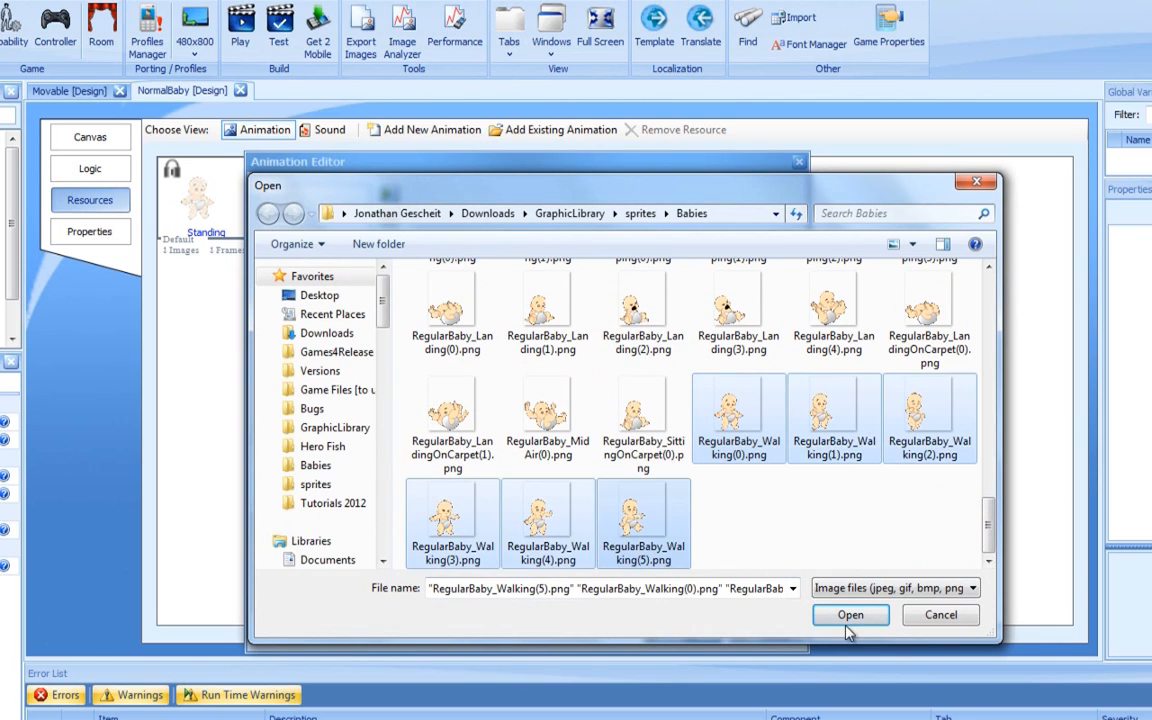
{"action": "left_click", "coordinate": [850, 616]}
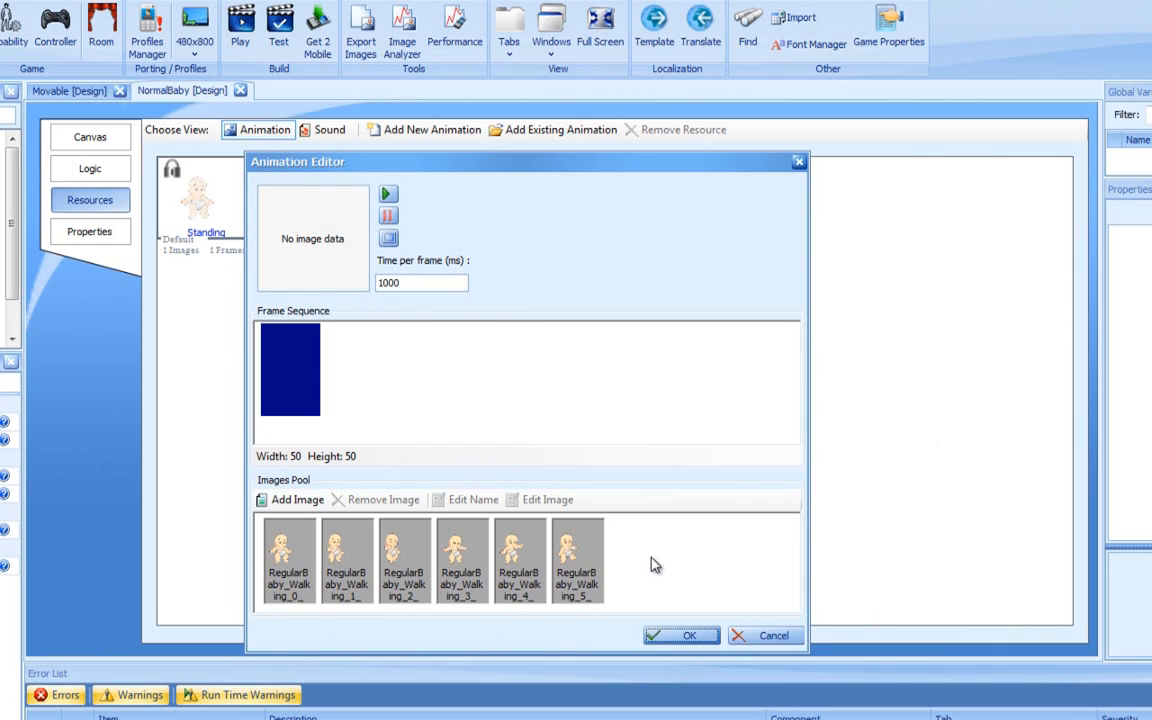
Place all six walking images in the Walking animation's frame sequence and set the time per frame to 200 ms
{"action": "left_click_drag", "start_coordinate": [290, 545], "coordinate": [578, 548]}
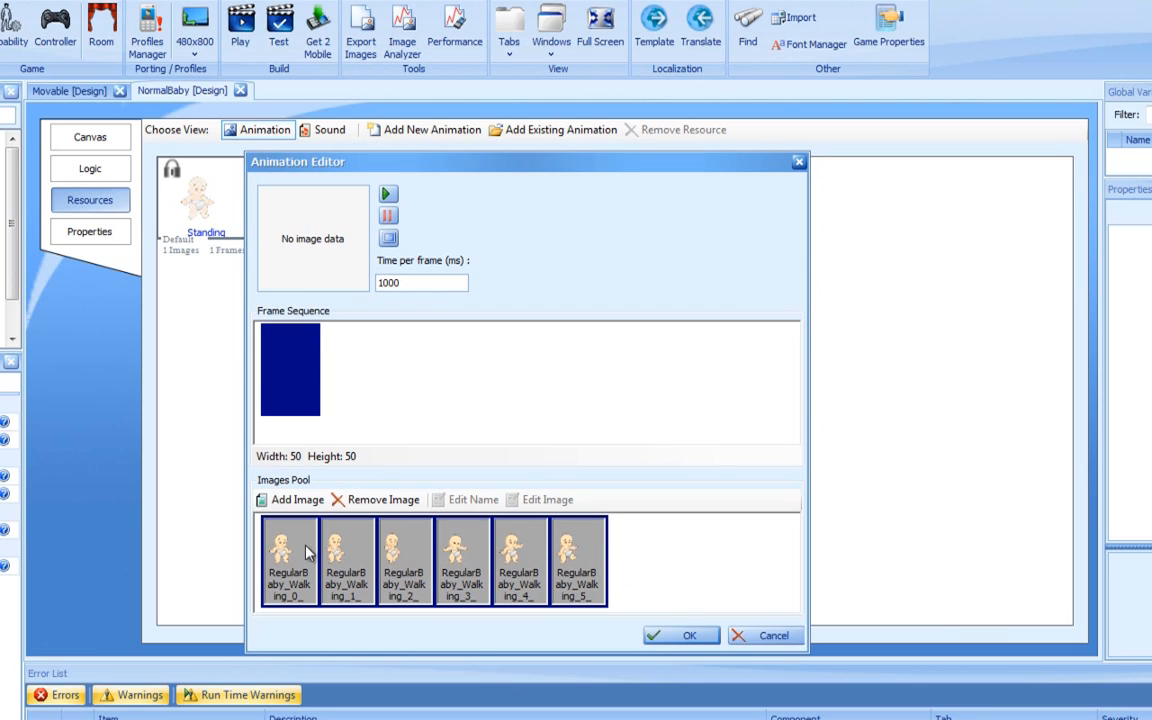
{"action": "left_click_drag", "start_coordinate": [308, 551], "coordinate": [295, 400]}
{"action": "double_click", "coordinate": [394, 283]}
{"action": "type", "text": "200"}
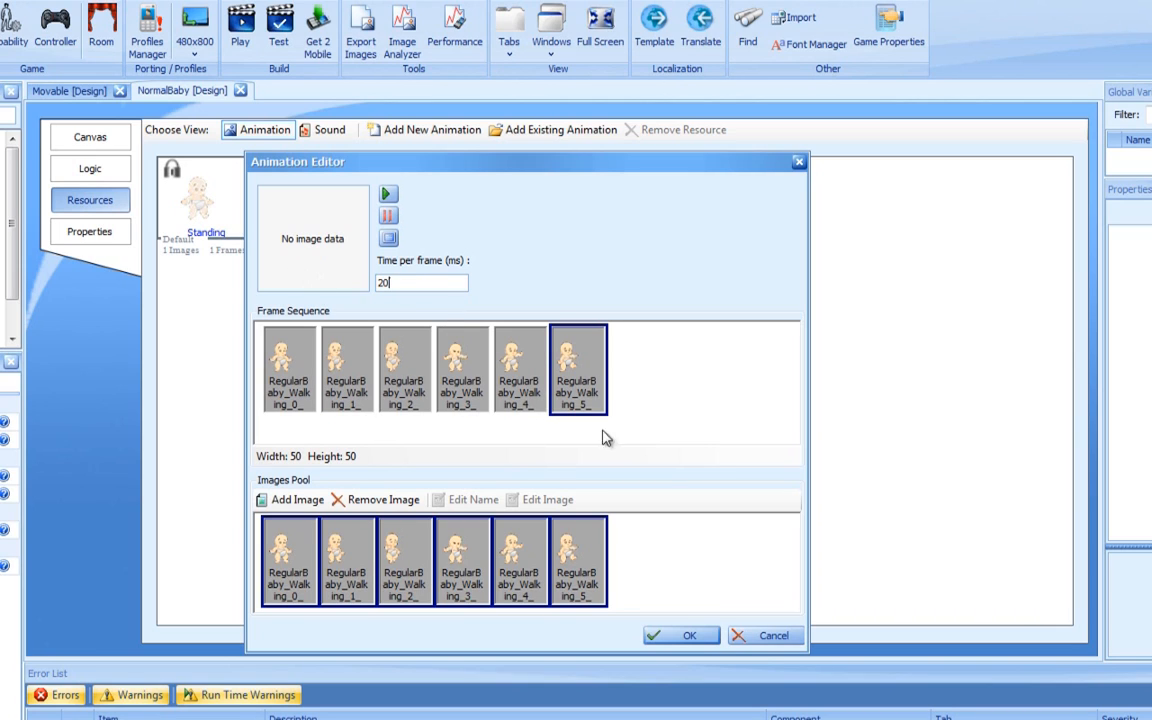
{"action": "left_click", "coordinate": [697, 642]}
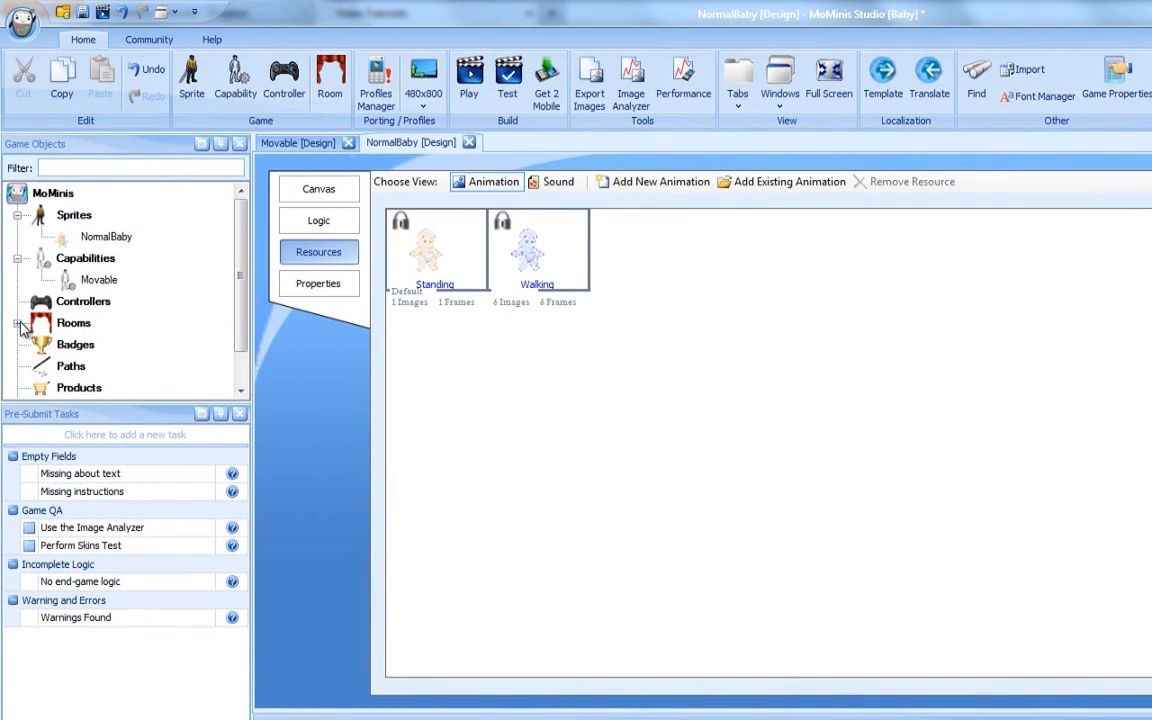
Open Room_1 and place an instance of the NormalBaby sprite in the room
{"action": "left_click", "coordinate": [17, 323]}
{"action": "double_click", "coordinate": [100, 366]}
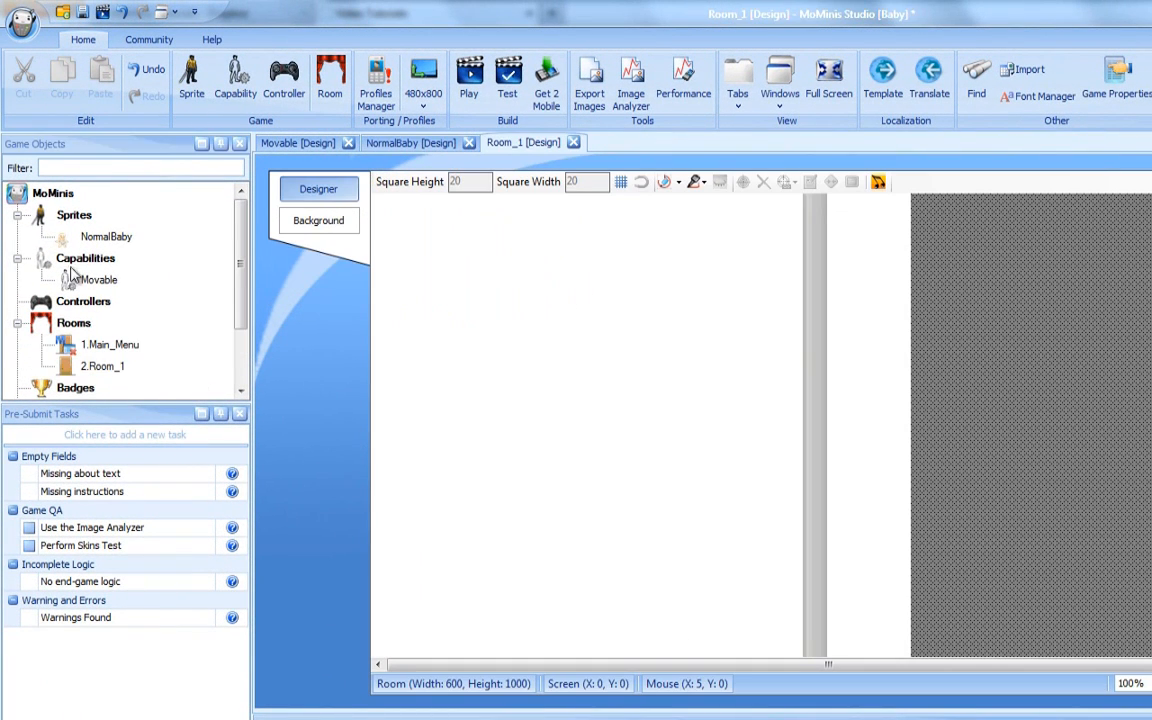
{"action": "left_click_drag", "start_coordinate": [100, 236], "coordinate": [532, 400]}
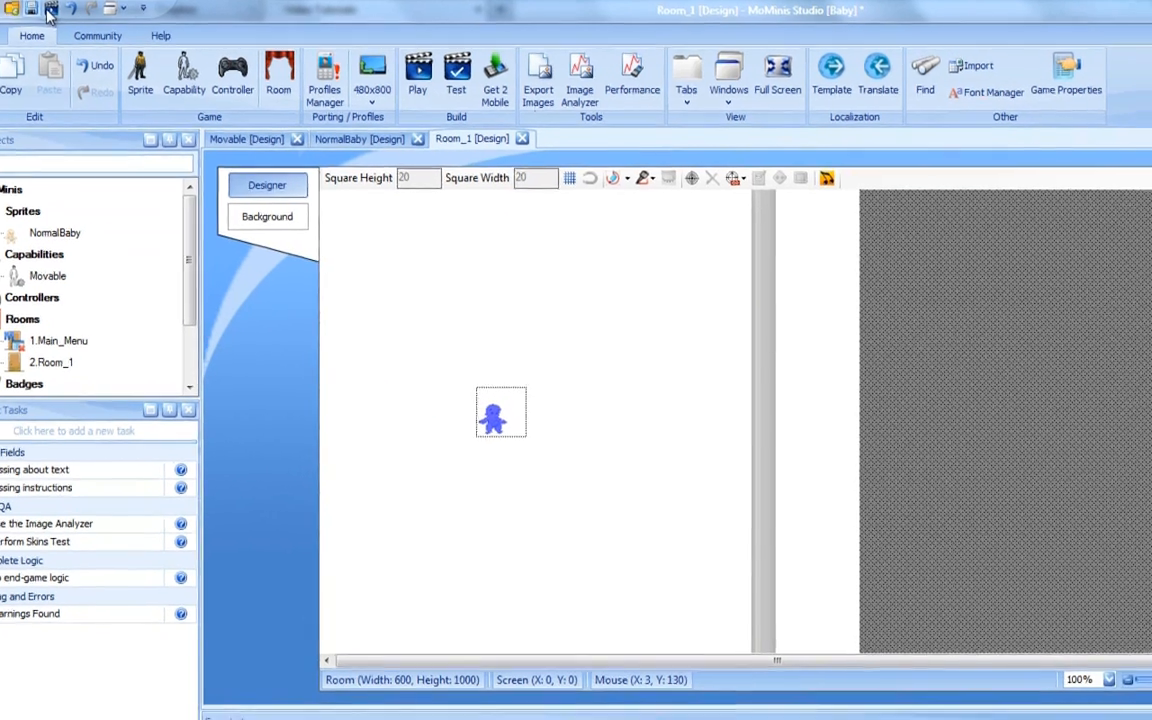
Run the game in the simulator, start a new game to test the baby's movement, and close the simulator
{"action": "left_click", "coordinate": [102, 14]}
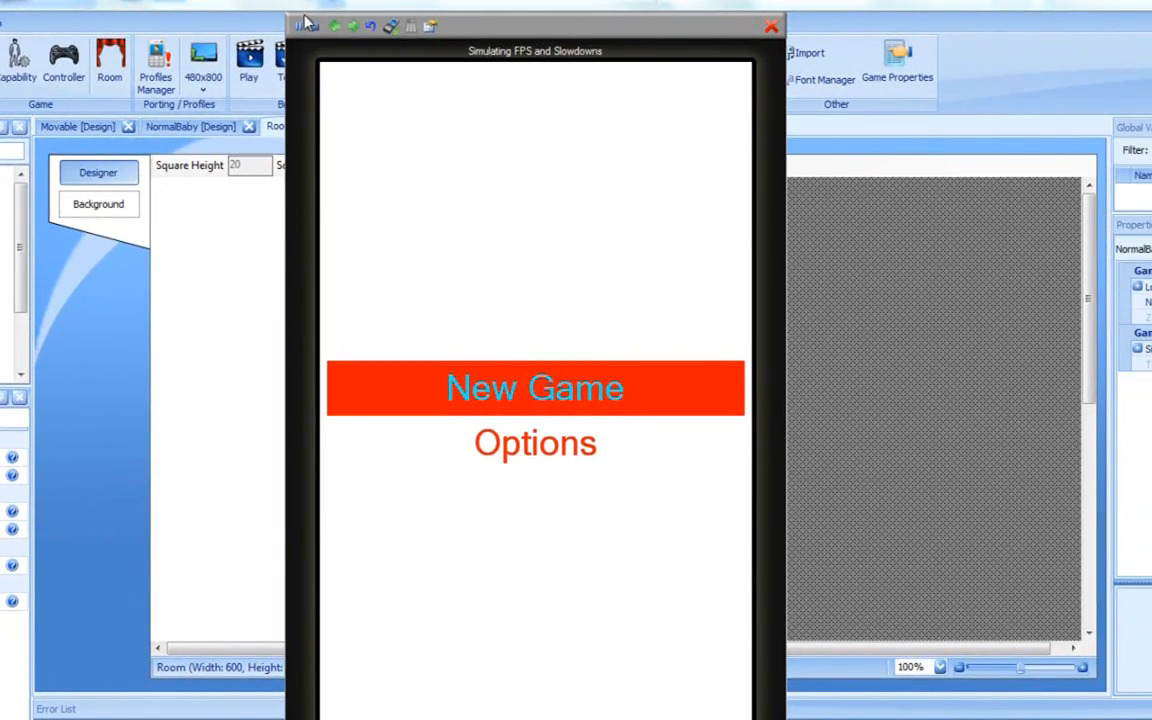
{"action": "key", "text": "Return"}
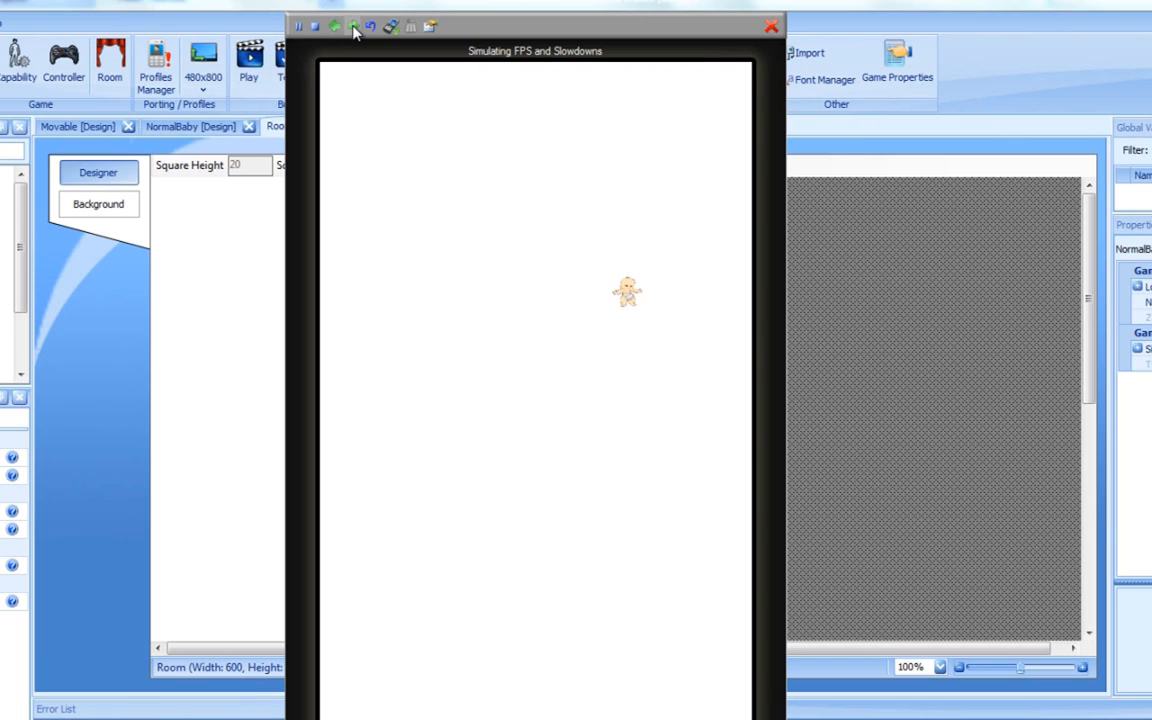
{"action": "left_click", "coordinate": [773, 27]}
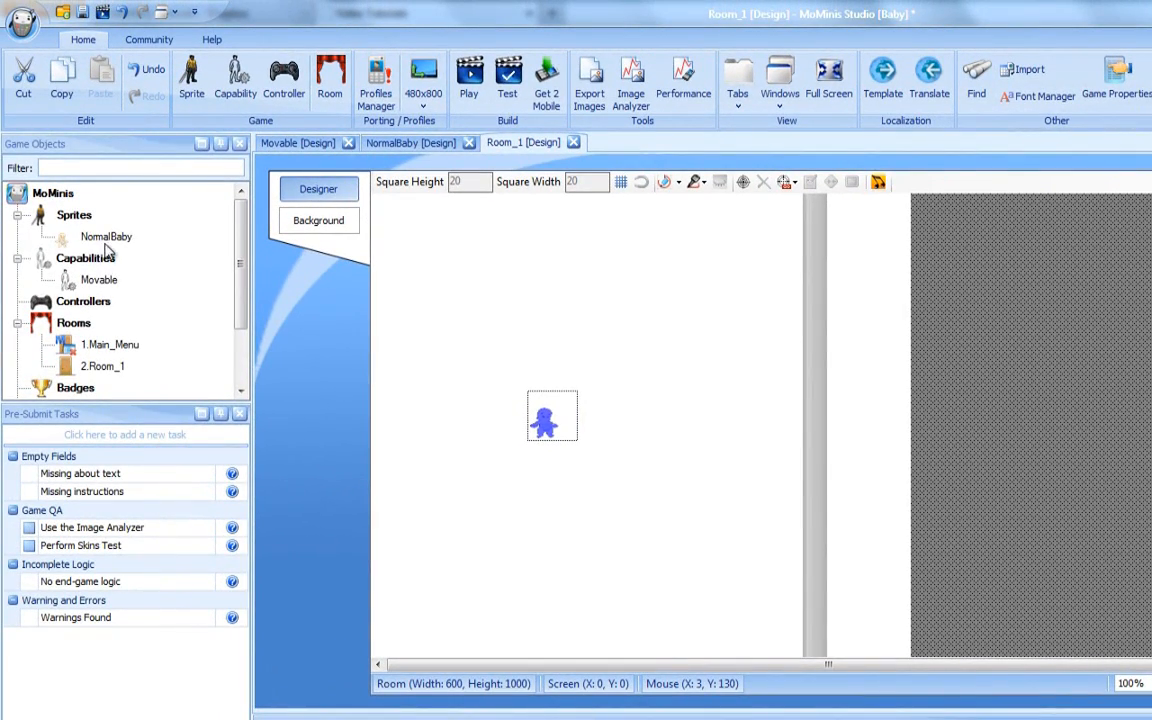
Duplicate the NormalBaby sprite by copying and pasting it among the sprites
{"action": "left_click", "coordinate": [106, 238]}
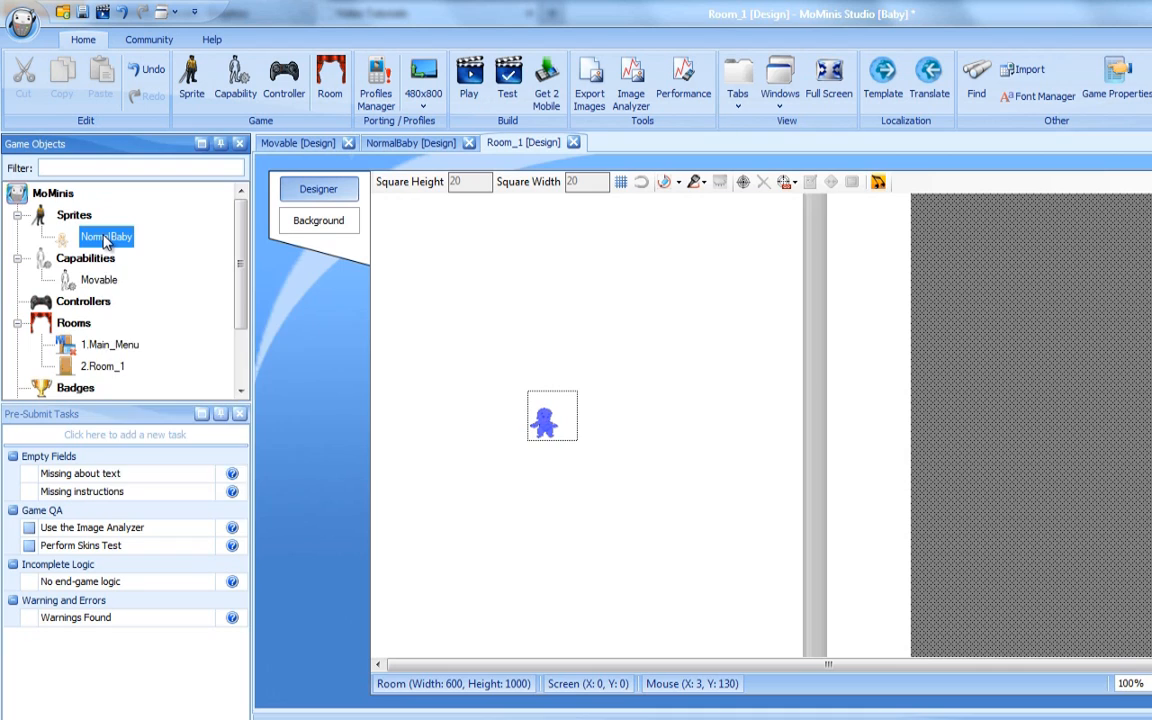
{"action": "right_click", "coordinate": [106, 238]}
{"action": "left_click", "coordinate": [150, 306]}
{"action": "right_click", "coordinate": [120, 250]}
{"action": "left_click", "coordinate": [162, 363]}
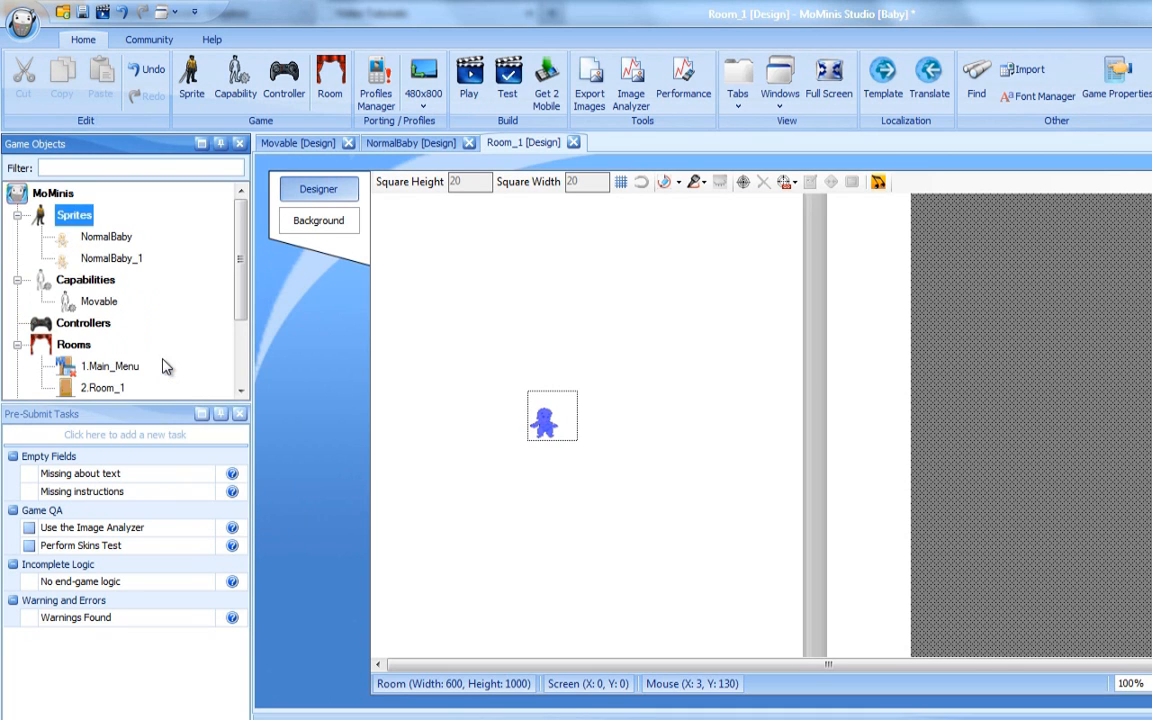
Rename the copied baby sprite to SuperBaby
{"action": "left_click", "coordinate": [121, 264]}
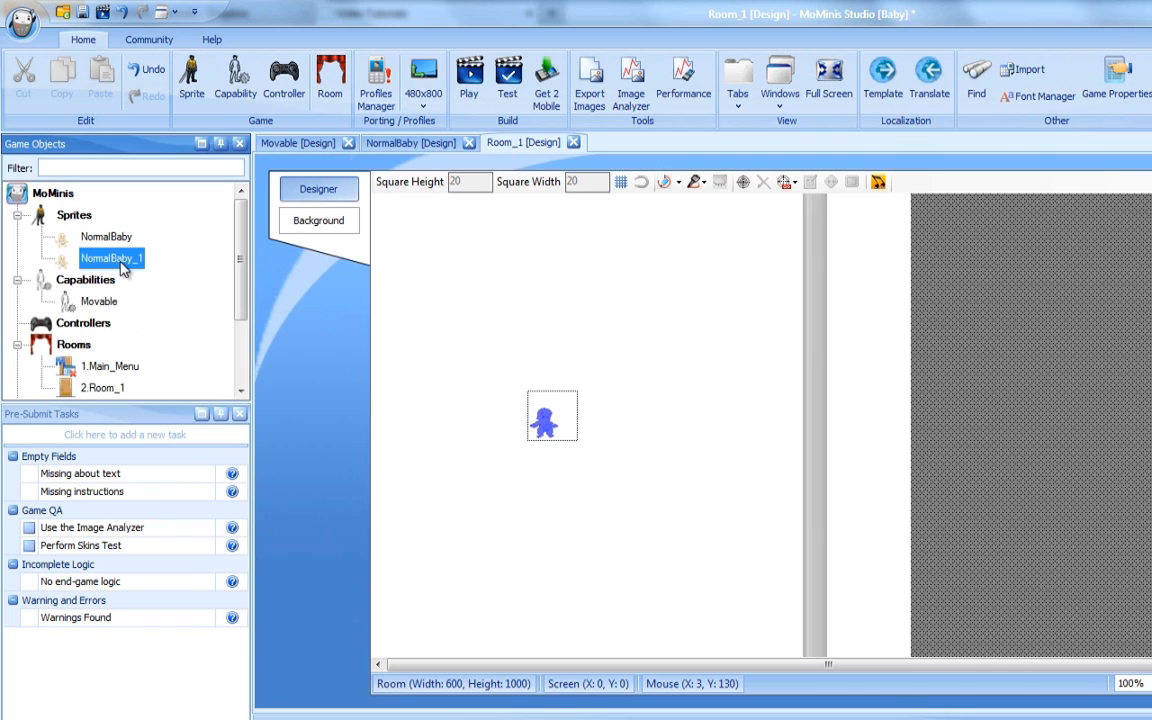
{"action": "right_click", "coordinate": [122, 268]}
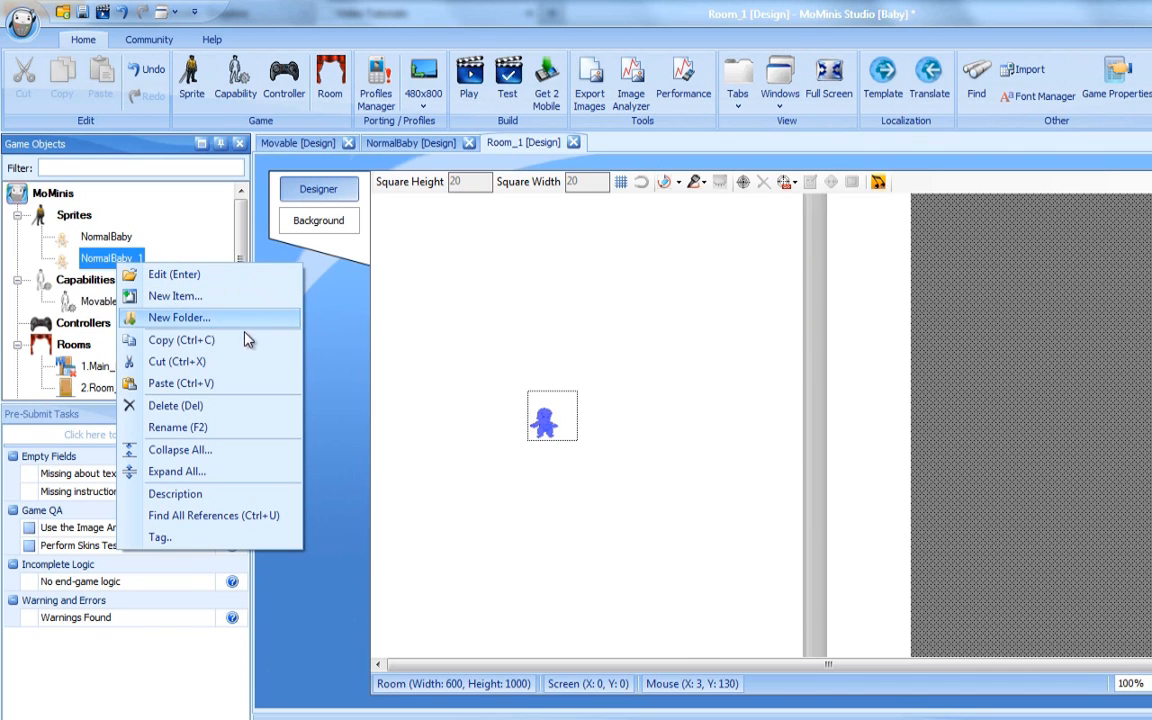
{"action": "left_click", "coordinate": [222, 427]}
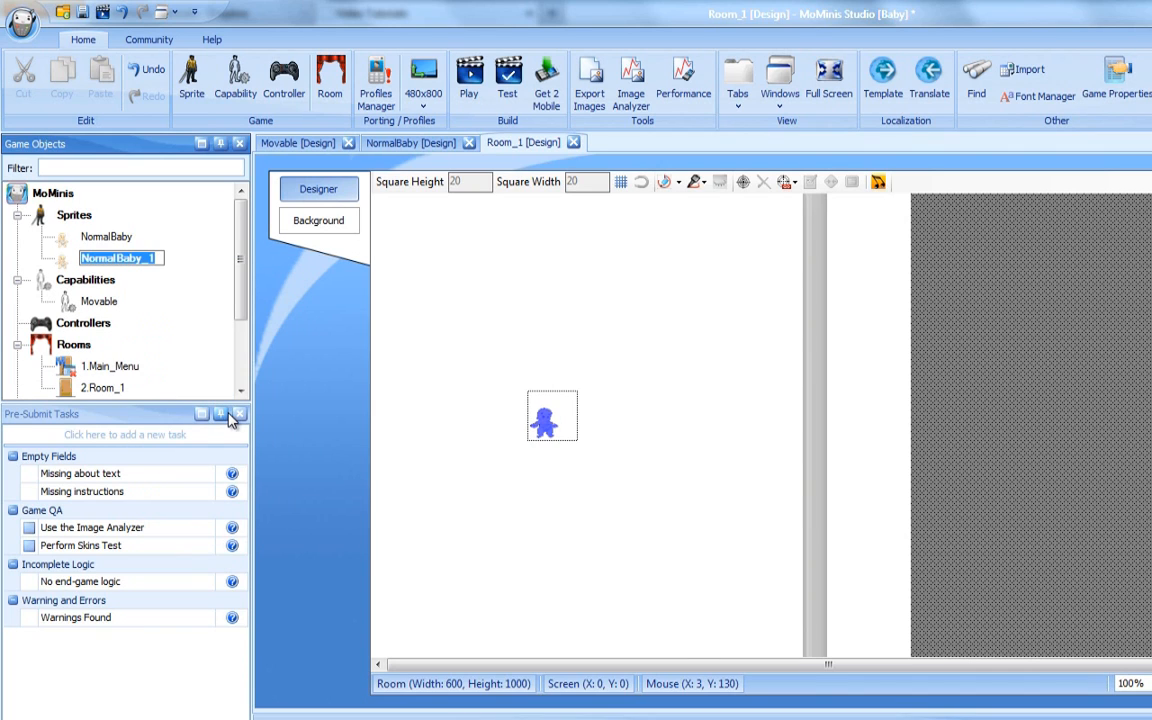
{"action": "type", "text": "SuperBab"}
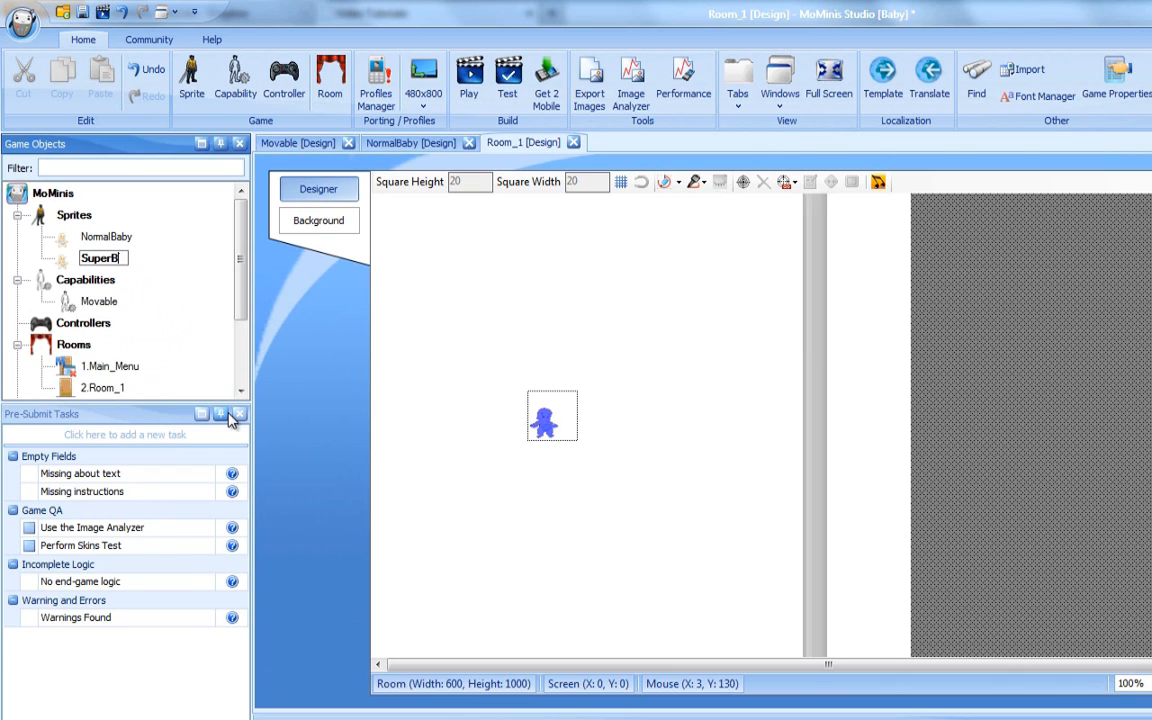
{"action": "type", "text": "y"}
{"action": "key", "text": "Return"}
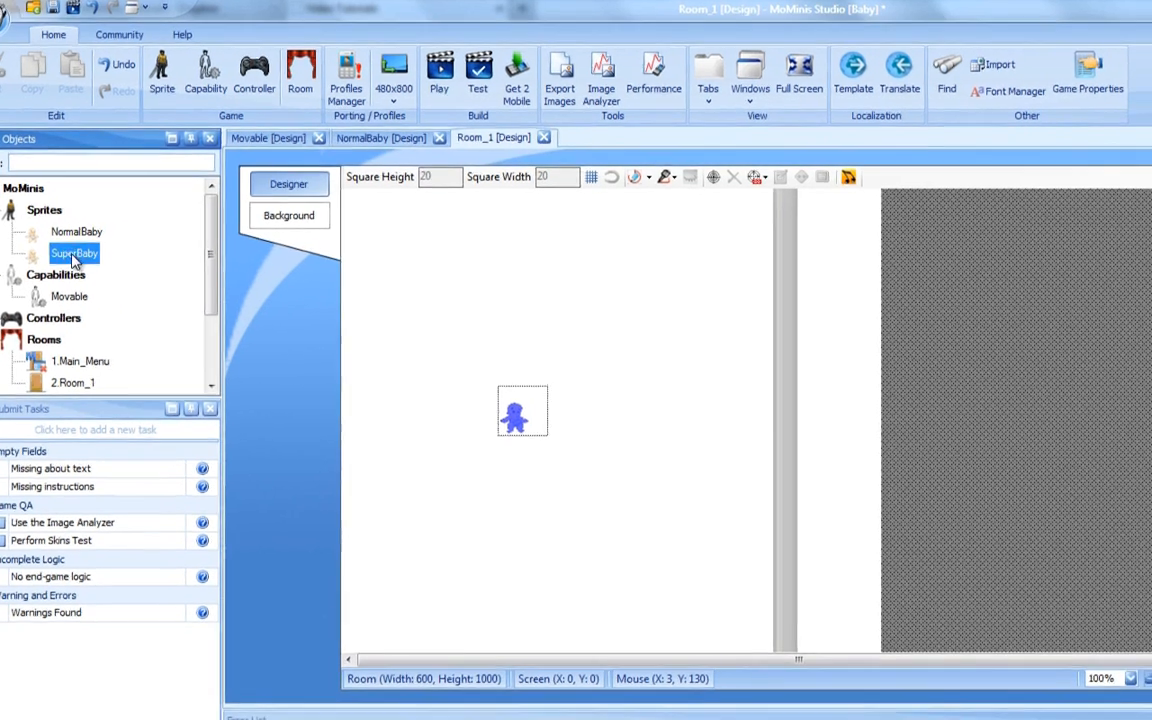
Open the SuperBaby sprite and remove the RegularBaby image from its Standing animation's frame sequence and images pool
{"action": "double_click", "coordinate": [104, 259]}
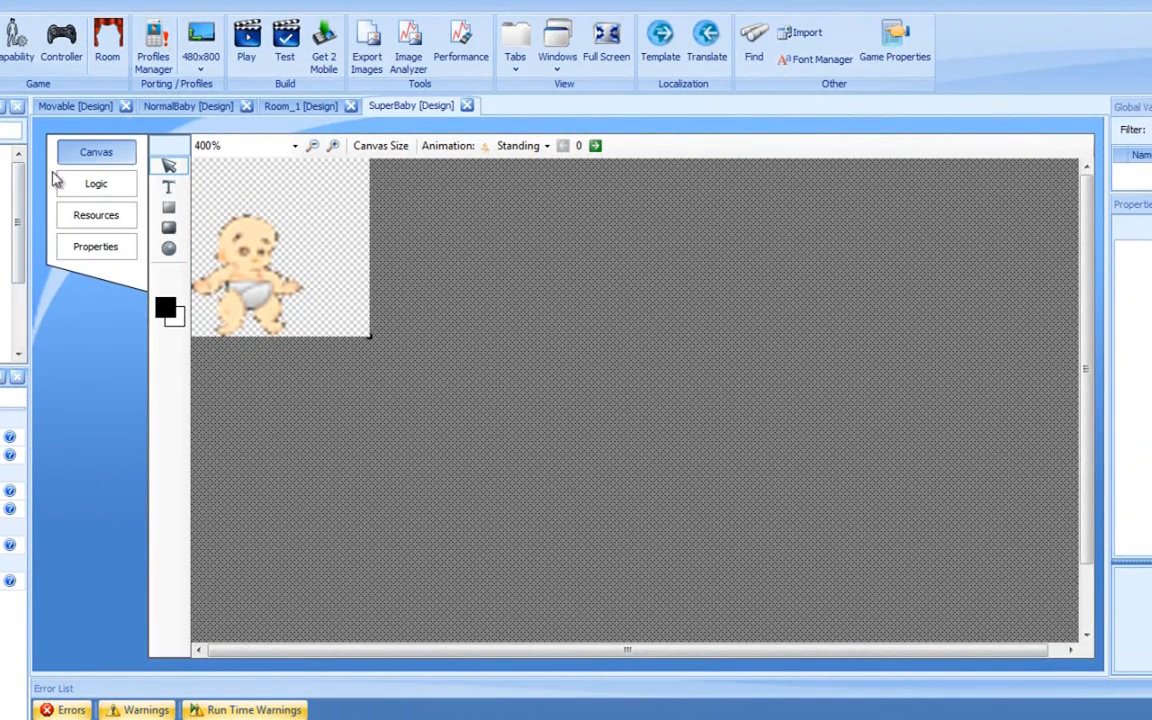
{"action": "left_click", "coordinate": [74, 186]}
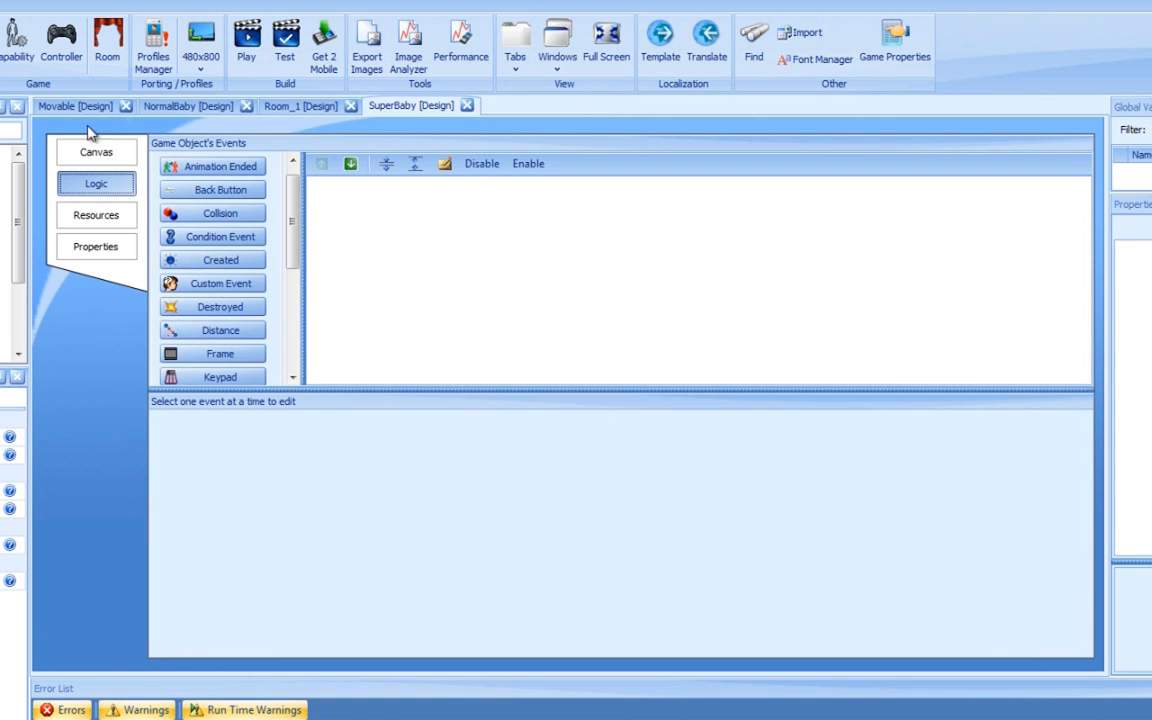
{"action": "left_click", "coordinate": [106, 153]}
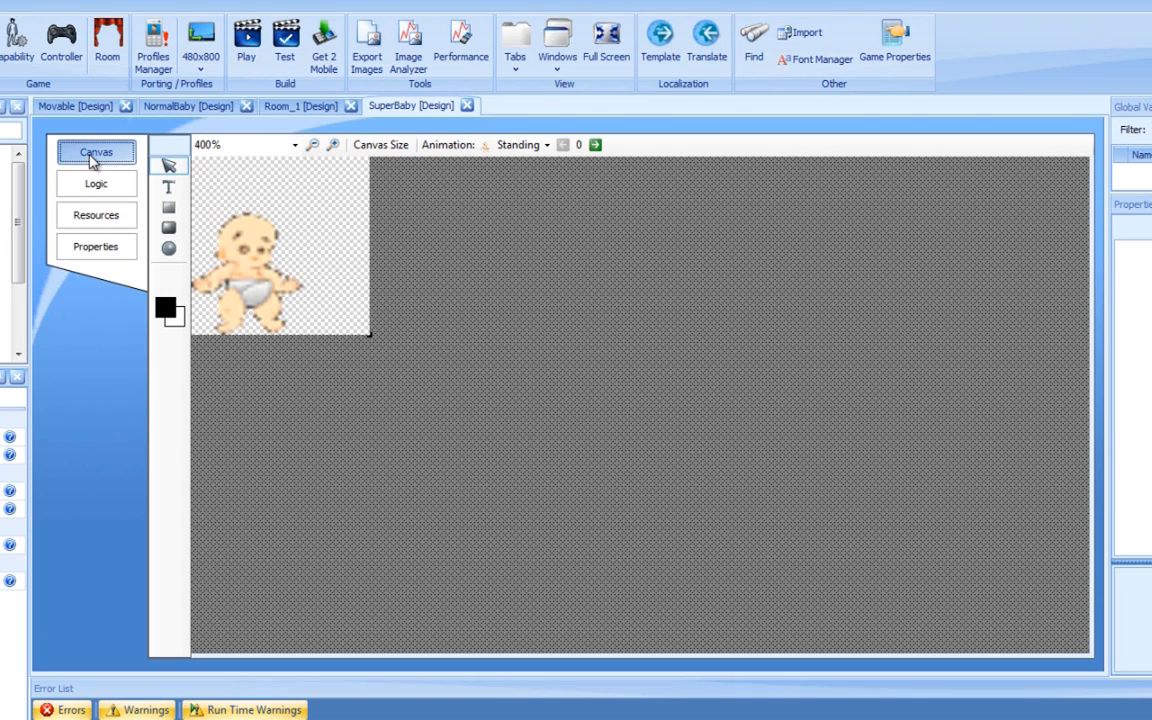
{"action": "left_click", "coordinate": [96, 218]}
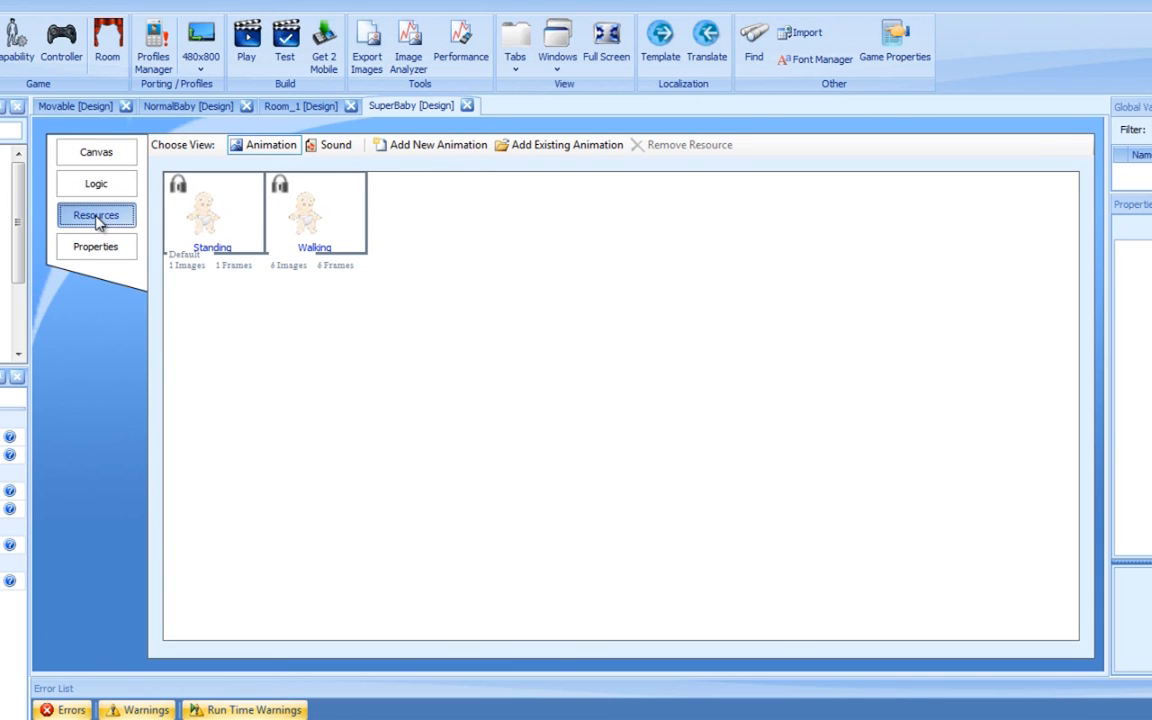
{"action": "double_click", "coordinate": [190, 205]}
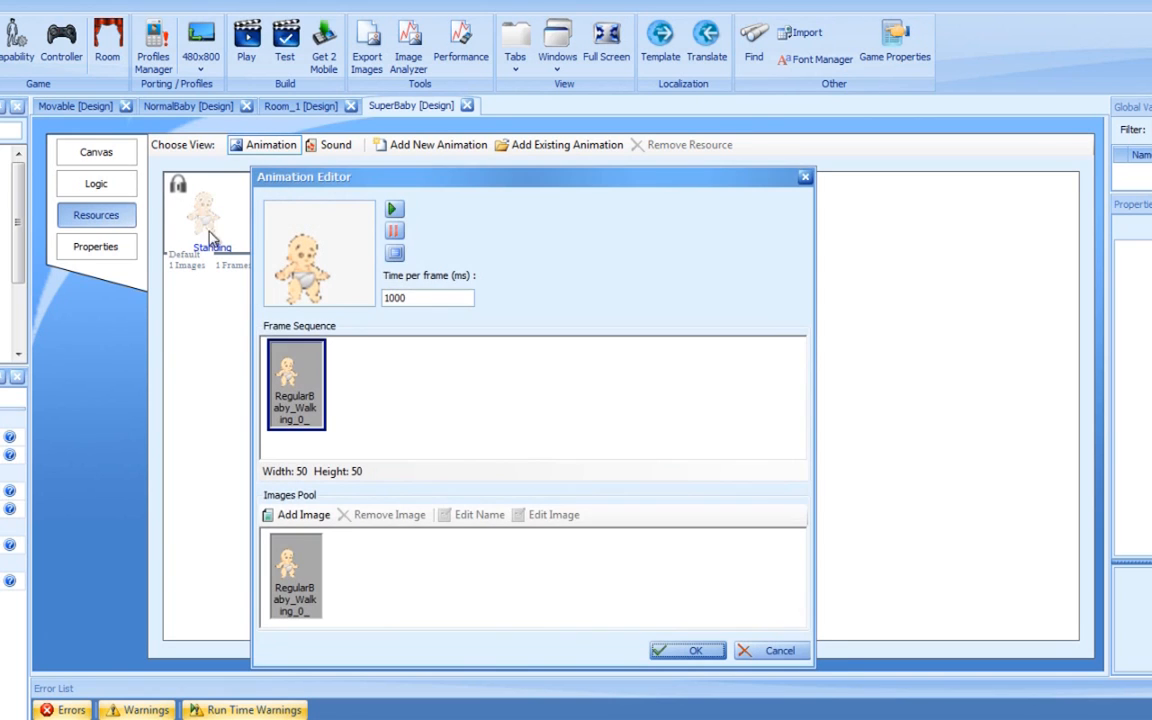
{"action": "right_click", "coordinate": [288, 370]}
{"action": "left_click", "coordinate": [310, 376]}
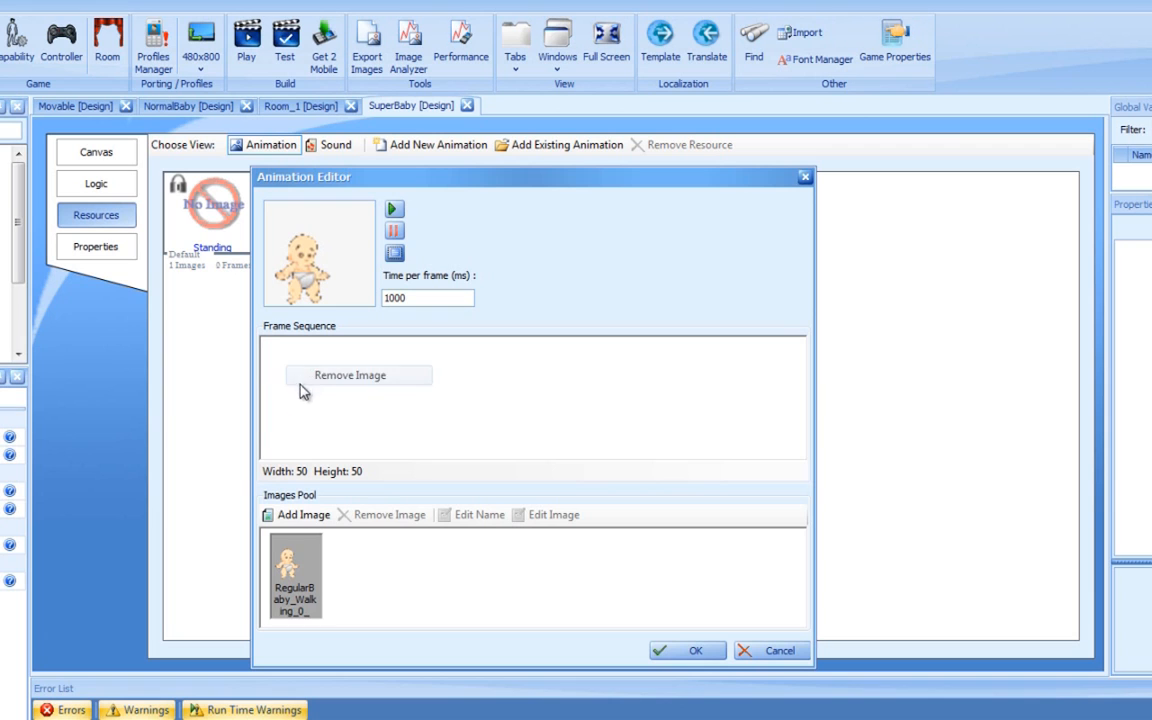
{"action": "left_click", "coordinate": [312, 584]}
{"action": "left_click", "coordinate": [378, 514]}
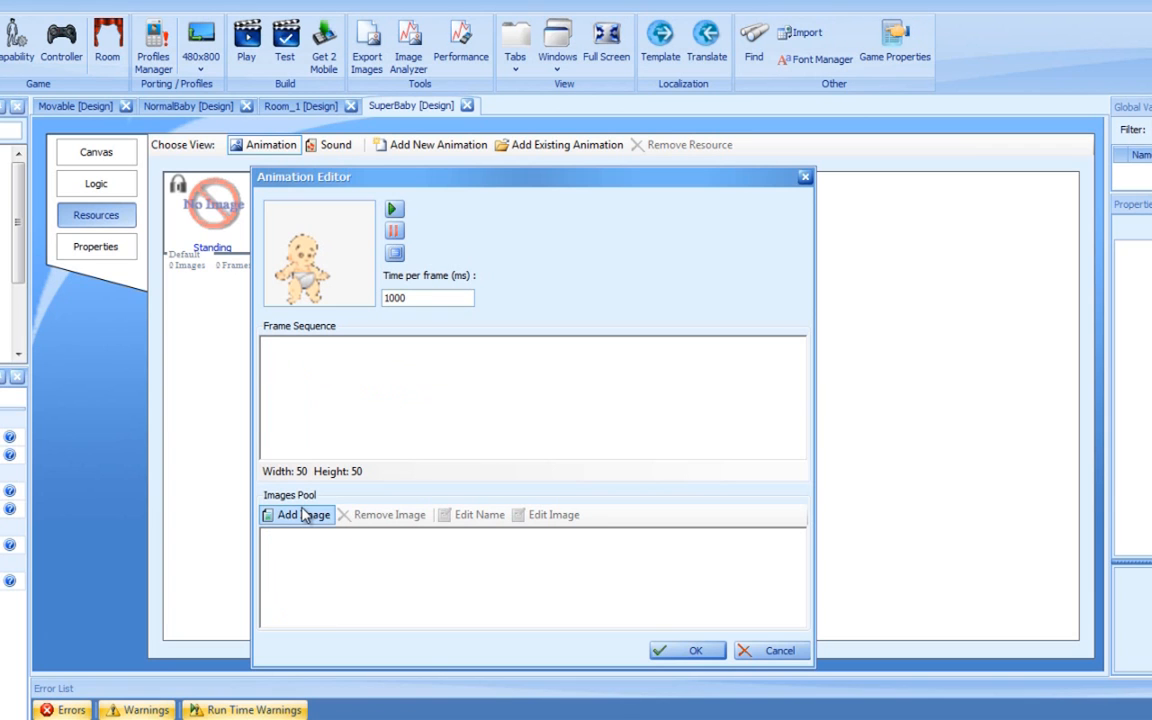
Add SuperBaby_Walking(0).png to SuperBaby's Standing animation and place it in the frame sequence
{"action": "left_click", "coordinate": [305, 514]}
{"action": "scroll", "coordinate": [993, 462], "scroll_direction": "down", "scroll_amount": 1}
{"action": "scroll", "coordinate": [993, 462], "scroll_direction": "down", "scroll_amount": 10}
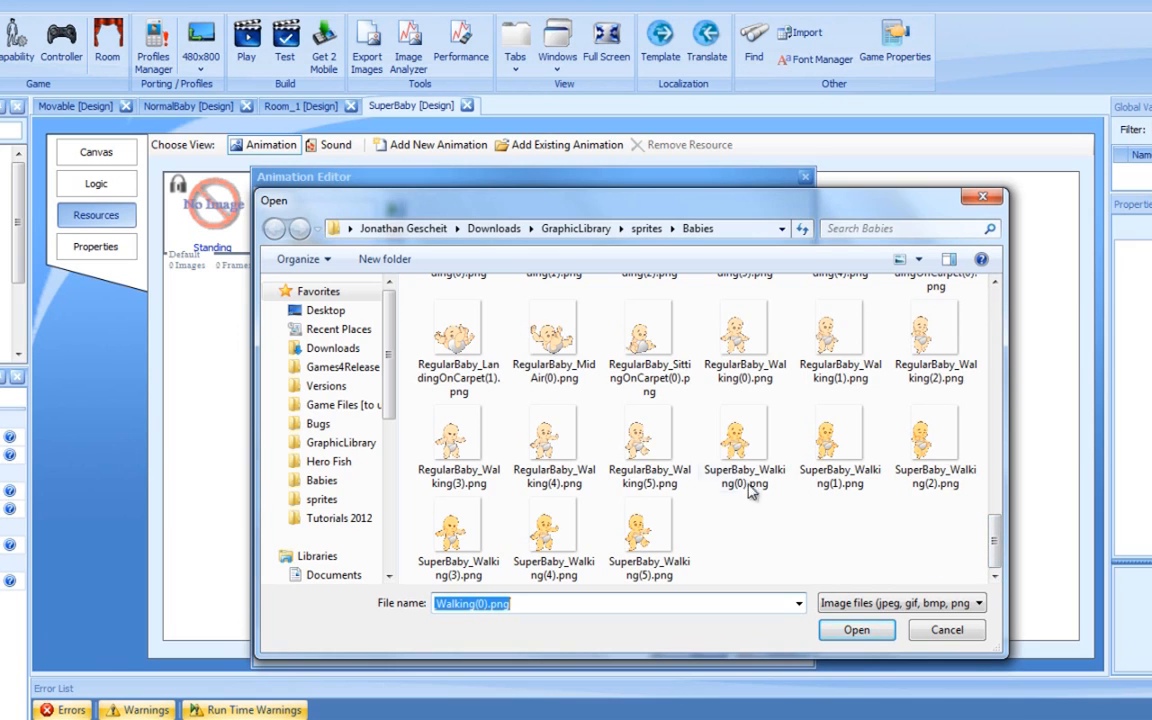
{"action": "double_click", "coordinate": [740, 460]}
{"action": "left_click_drag", "start_coordinate": [272, 585], "coordinate": [342, 416]}
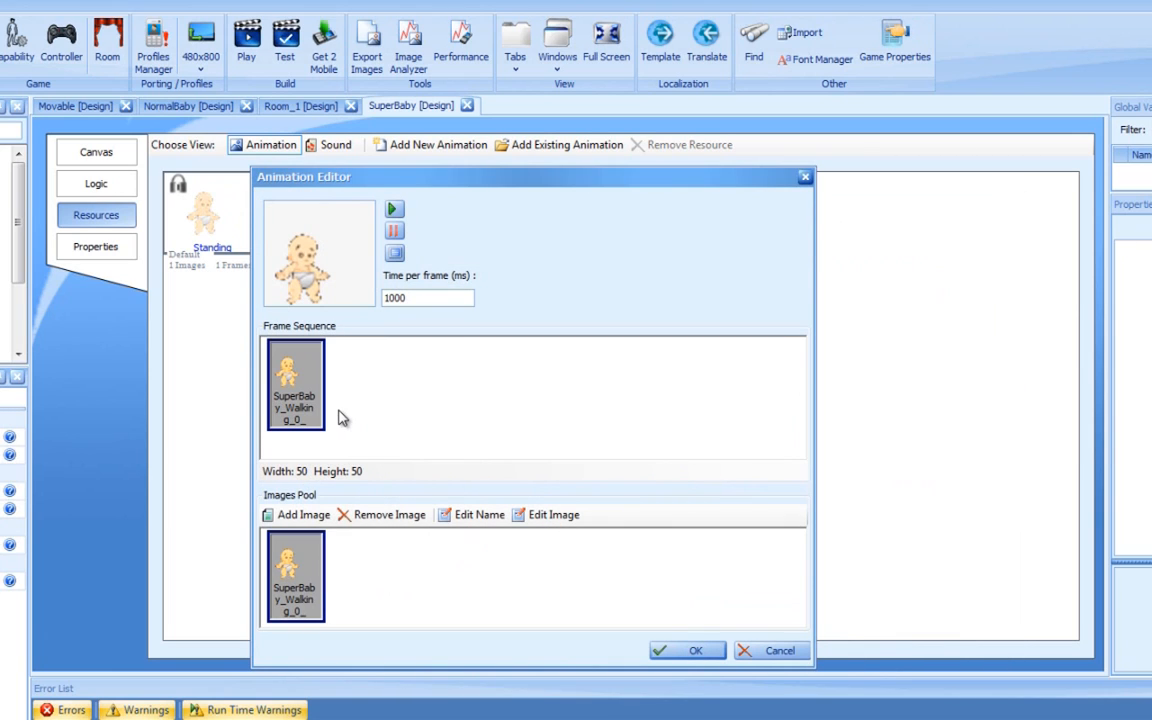
{"action": "left_click", "coordinate": [692, 652]}
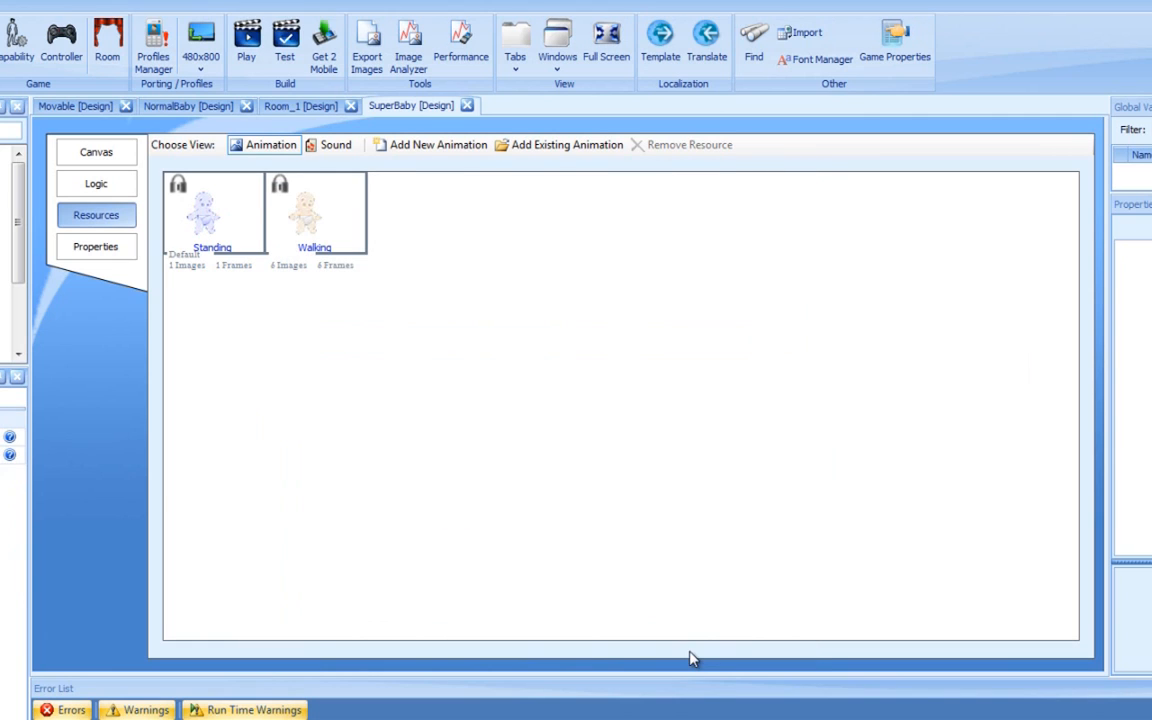
Open SuperBaby's Walking animation and remove all RegularBaby walking images from its frame sequence and images pool
{"action": "double_click", "coordinate": [307, 220]}
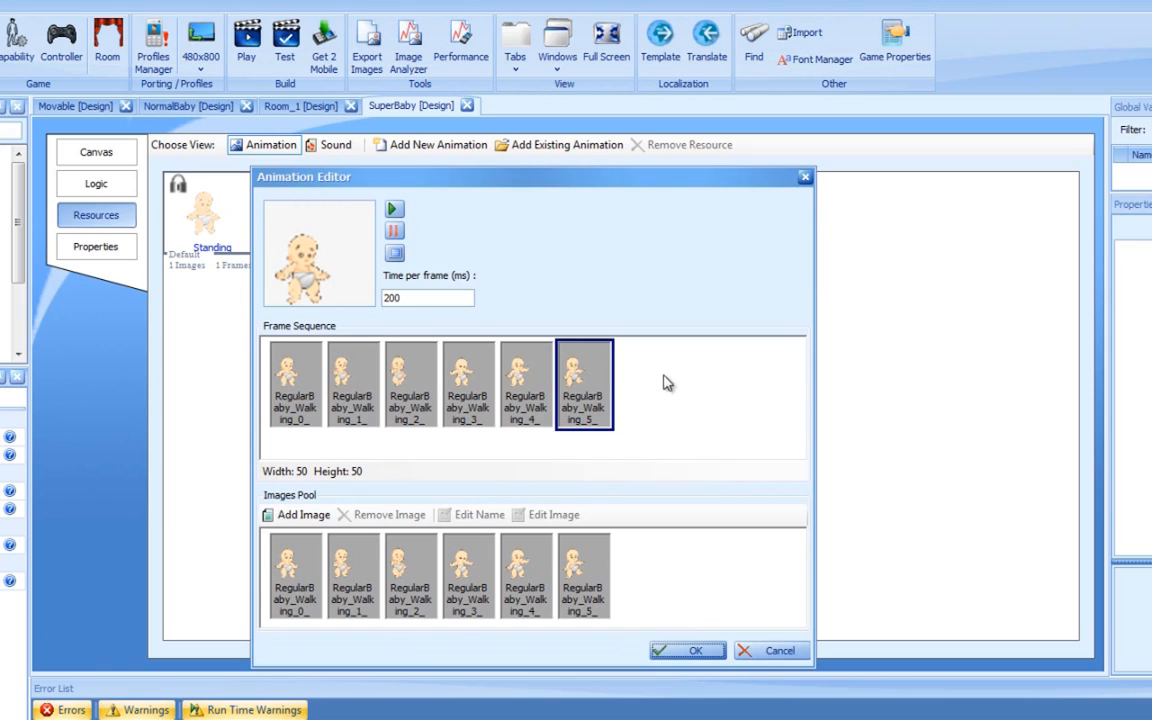
{"action": "left_click_drag", "start_coordinate": [610, 378], "coordinate": [301, 367]}
{"action": "right_click", "coordinate": [301, 367]}
{"action": "left_click", "coordinate": [318, 373]}
{"action": "left_click_drag", "start_coordinate": [308, 557], "coordinate": [553, 566]}
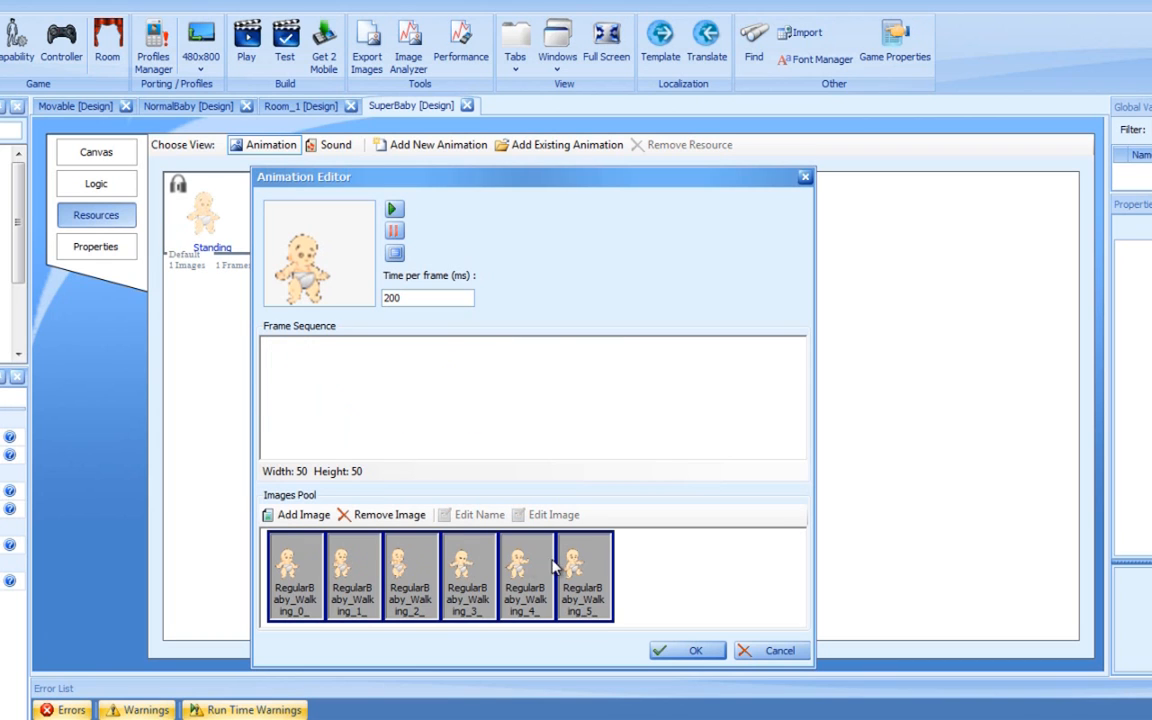
{"action": "left_click", "coordinate": [383, 514]}
Add SuperBaby_Walking(1).png through SuperBaby_Walking(5).png to the Walking animation's images pool
{"action": "left_click", "coordinate": [297, 514]}
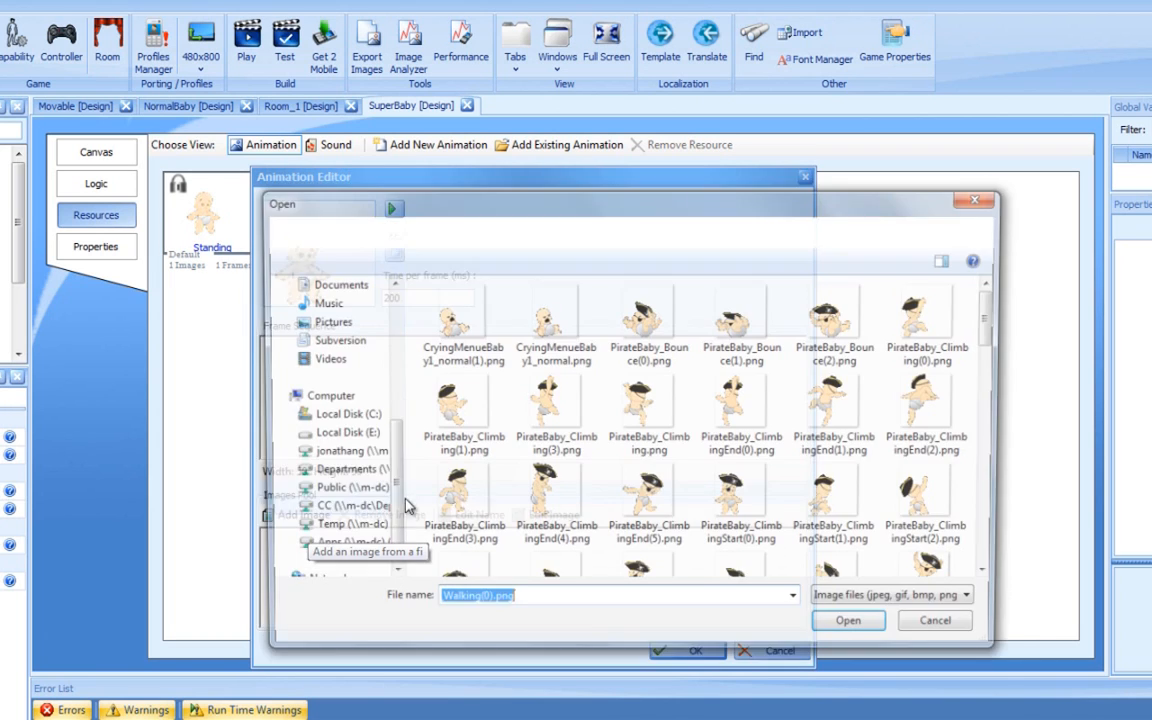
{"action": "scroll", "coordinate": [930, 450], "scroll_direction": "down", "scroll_amount": 10}
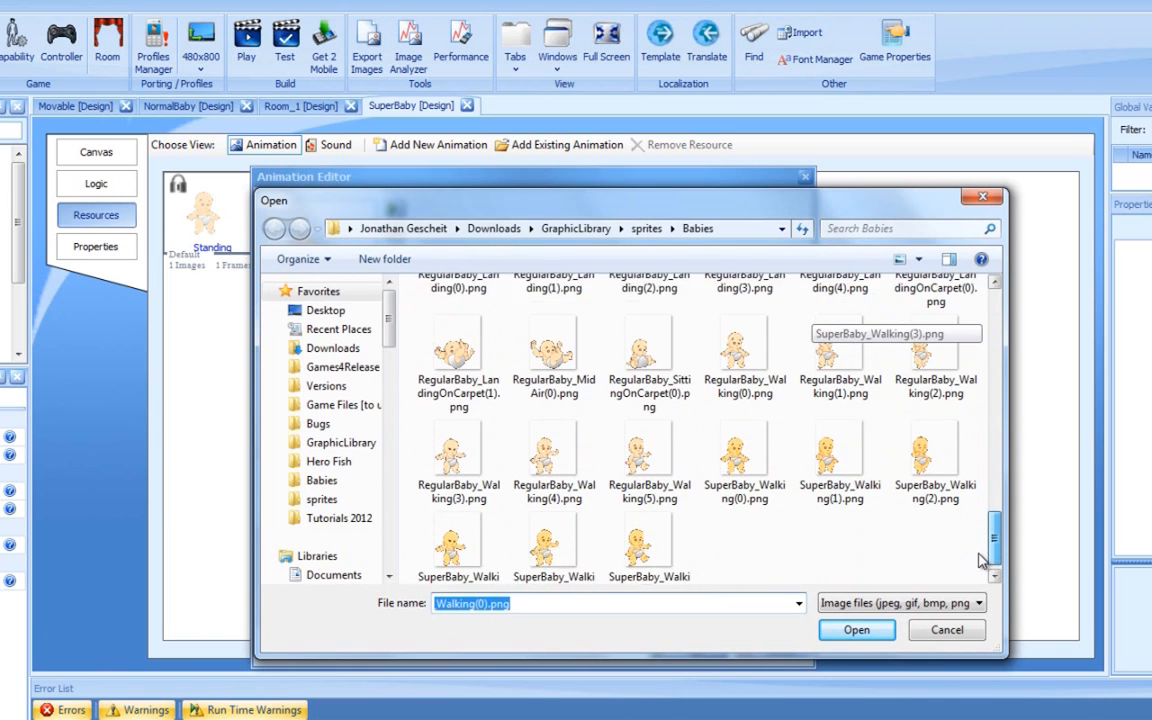
{"action": "left_click", "coordinate": [840, 448]}
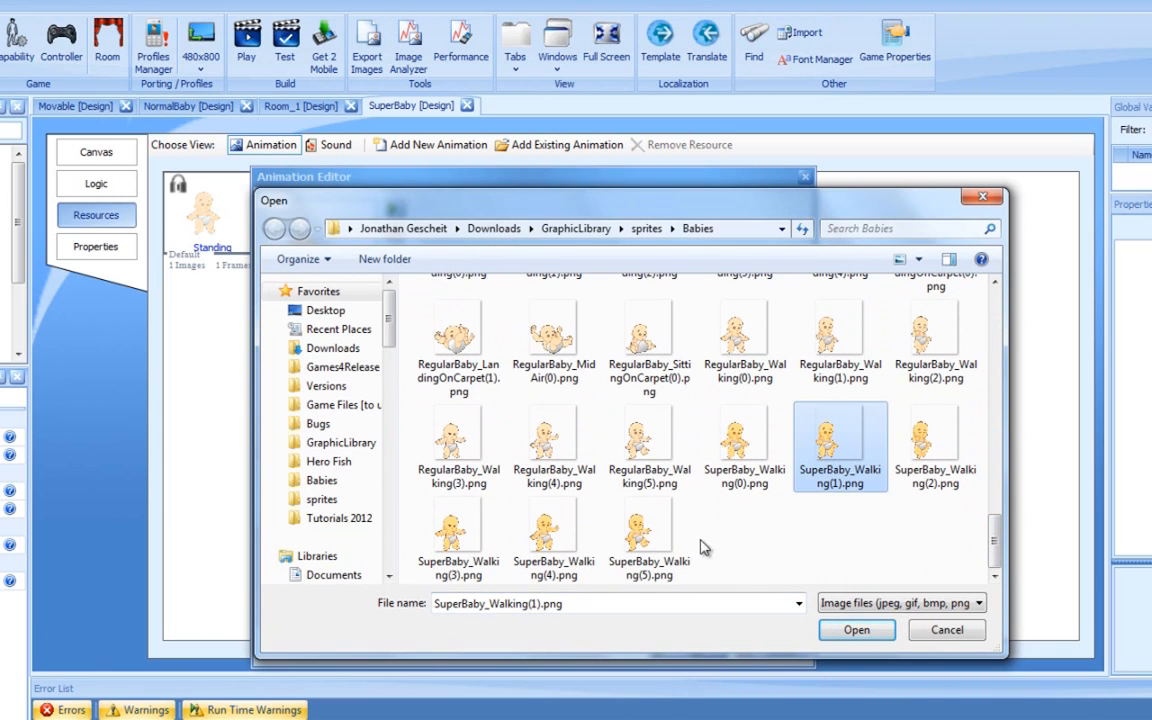
{"action": "left_click", "coordinate": [648, 540], "text": "shift"}
{"action": "left_click", "coordinate": [852, 630]}
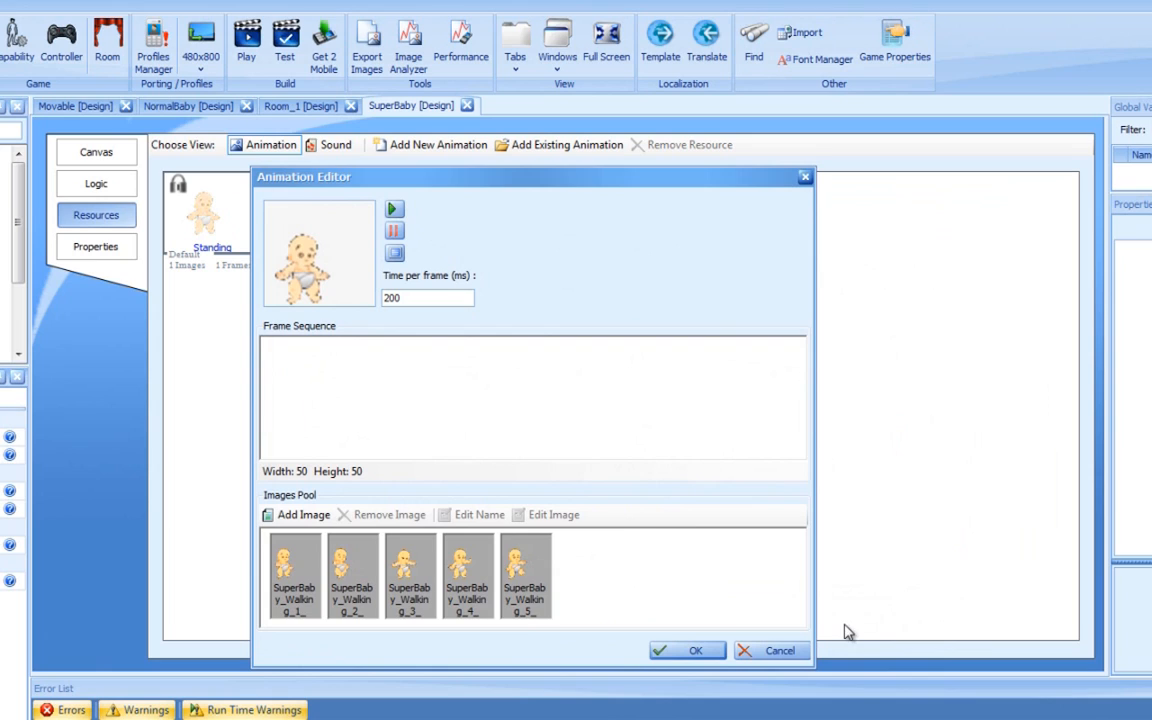
Place all five SuperBaby walking images in the frame sequence, preview the animation and accept it
{"action": "left_click", "coordinate": [290, 562]}
{"action": "left_click", "coordinate": [352, 562], "text": "ctrl"}
{"action": "left_click", "coordinate": [422, 563], "text": "ctrl"}
{"action": "left_click", "coordinate": [470, 565], "text": "ctrl"}
{"action": "left_click", "coordinate": [527, 565], "text": "ctrl"}
{"action": "left_click_drag", "start_coordinate": [301, 566], "coordinate": [303, 406]}
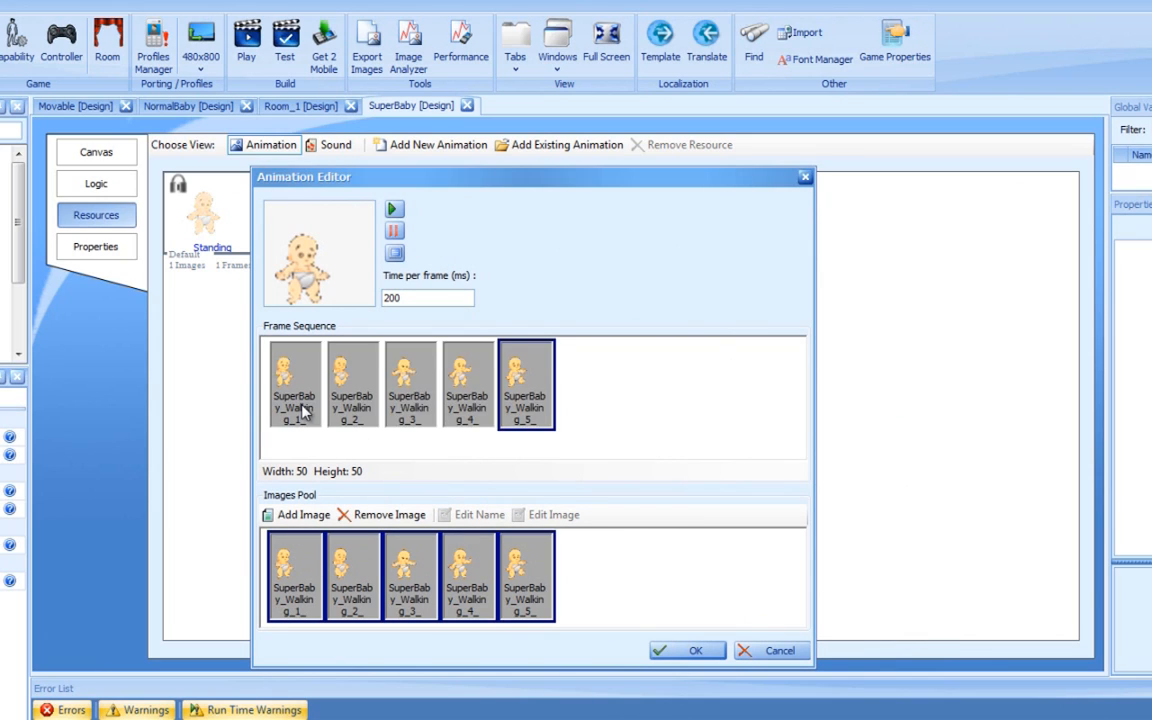
{"action": "left_click", "coordinate": [395, 212]}
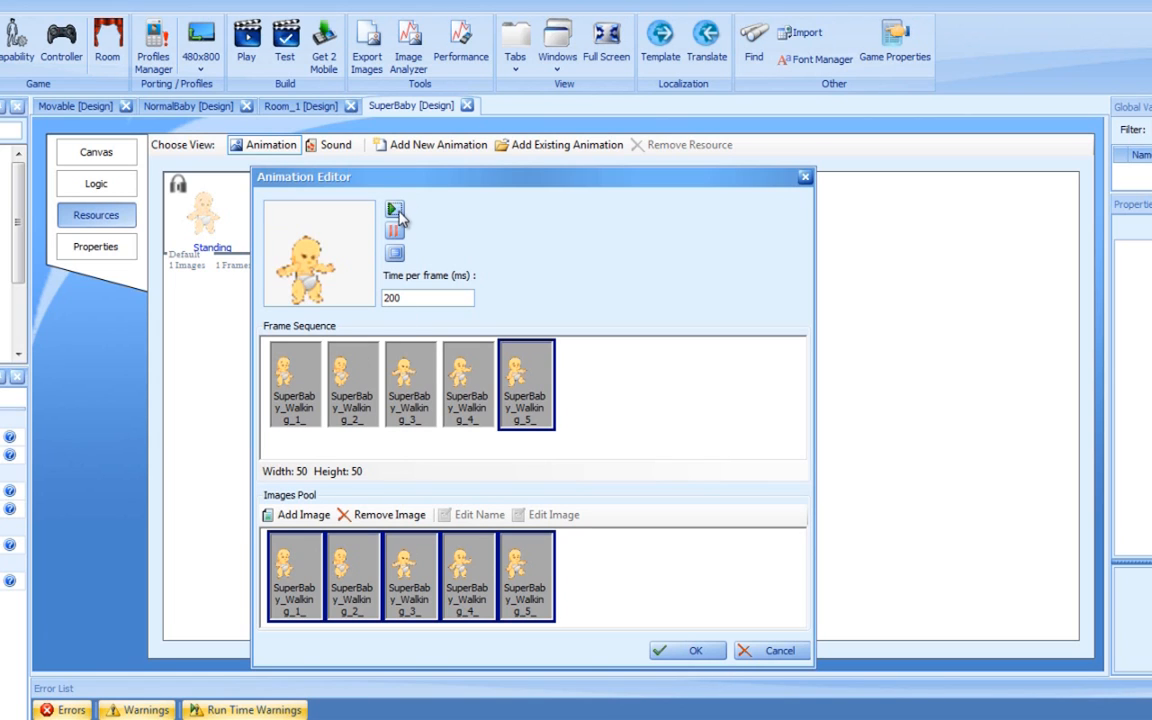
{"action": "left_click", "coordinate": [395, 231]}
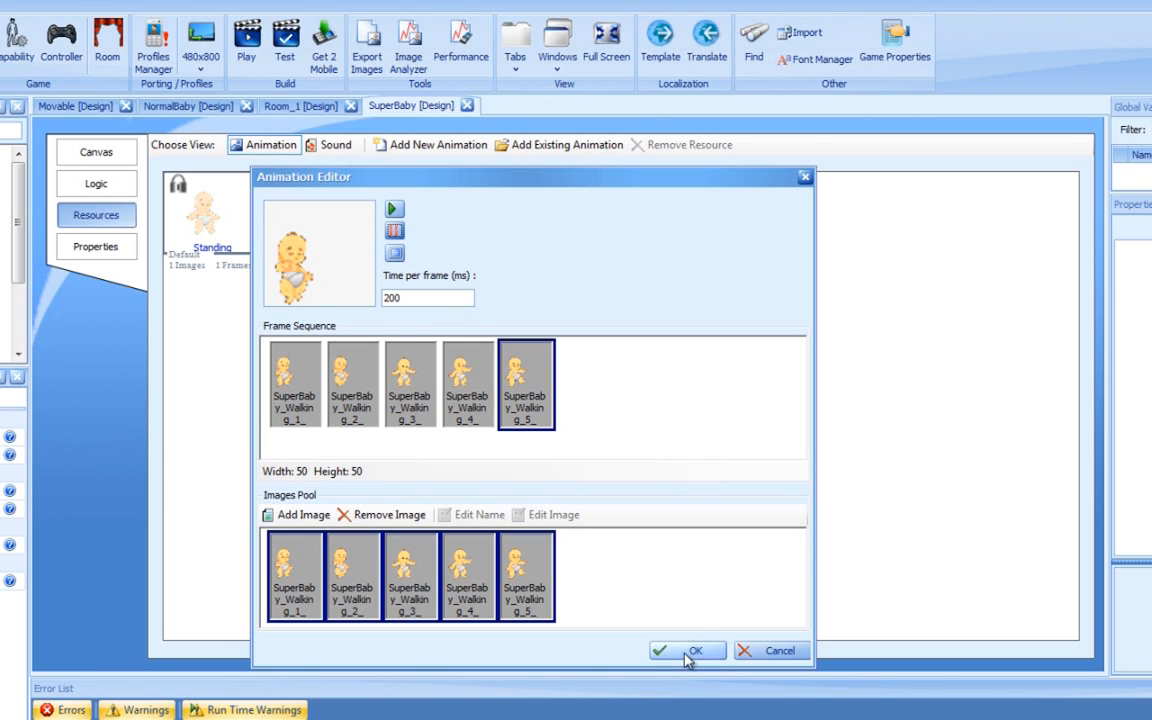
{"action": "left_click", "coordinate": [689, 655]}
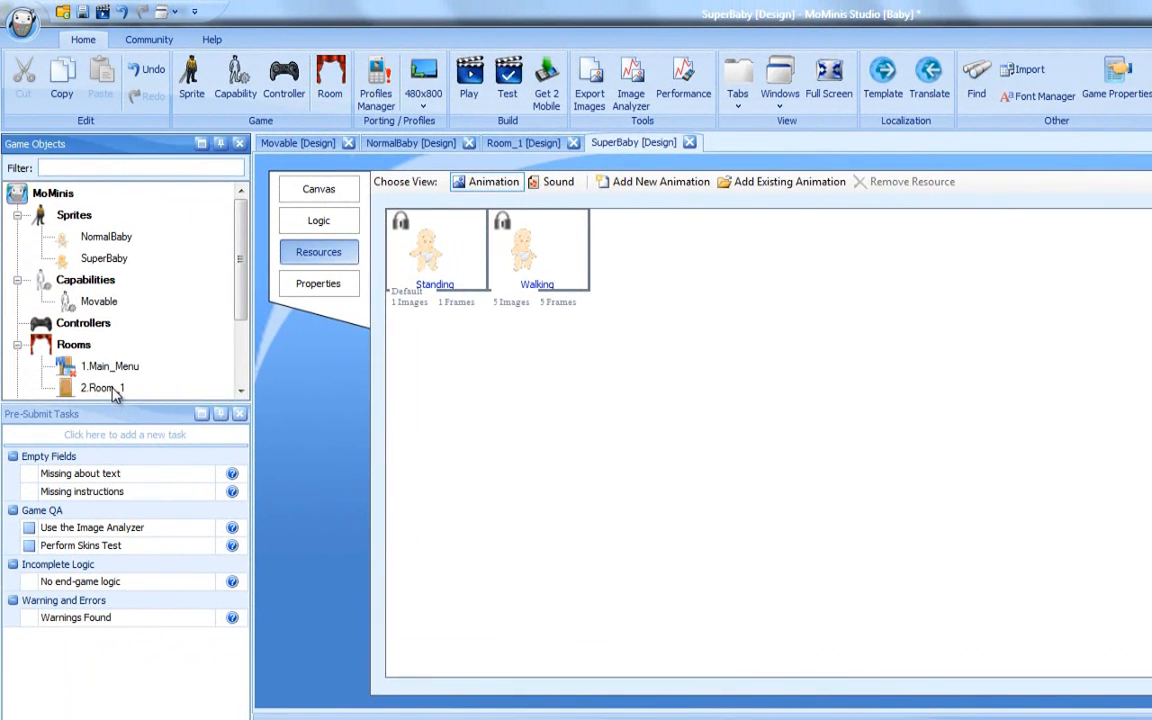
Add SuperBaby to Room_1 and align both babies near the room's left edge, with SuperBaby below NormalBaby
{"action": "double_click", "coordinate": [105, 389]}
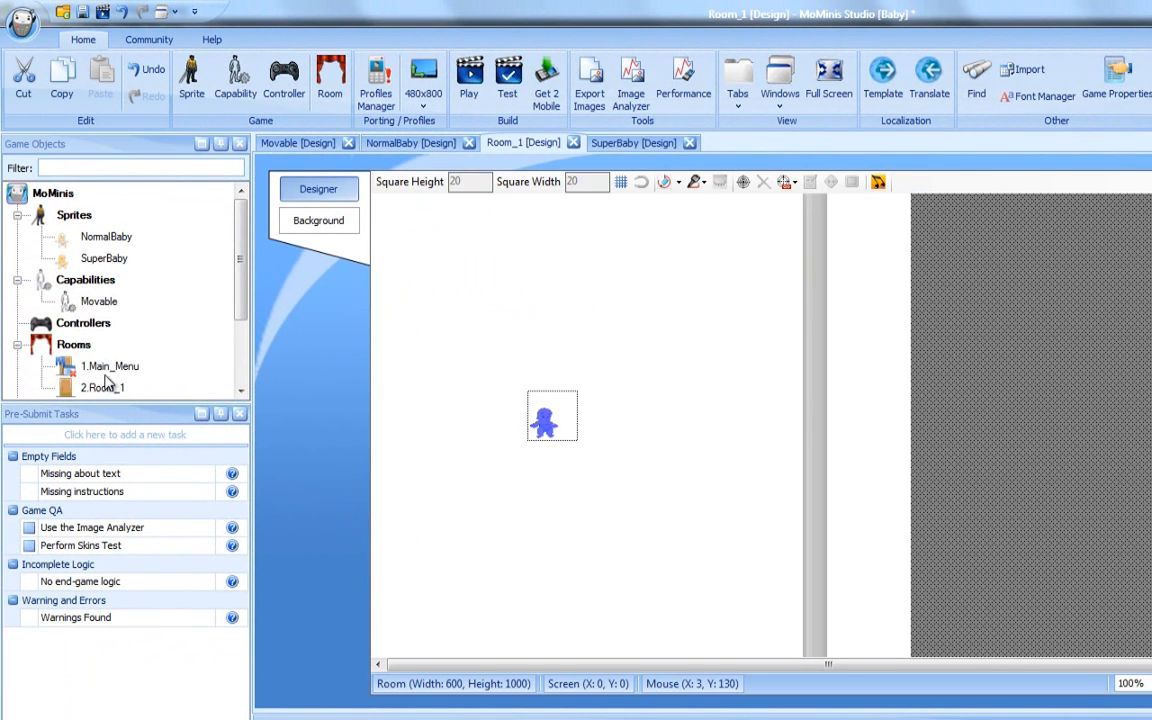
{"action": "left_click_drag", "start_coordinate": [104, 258], "coordinate": [480, 500]}
{"action": "left_click_drag", "start_coordinate": [543, 563], "coordinate": [557, 578]}
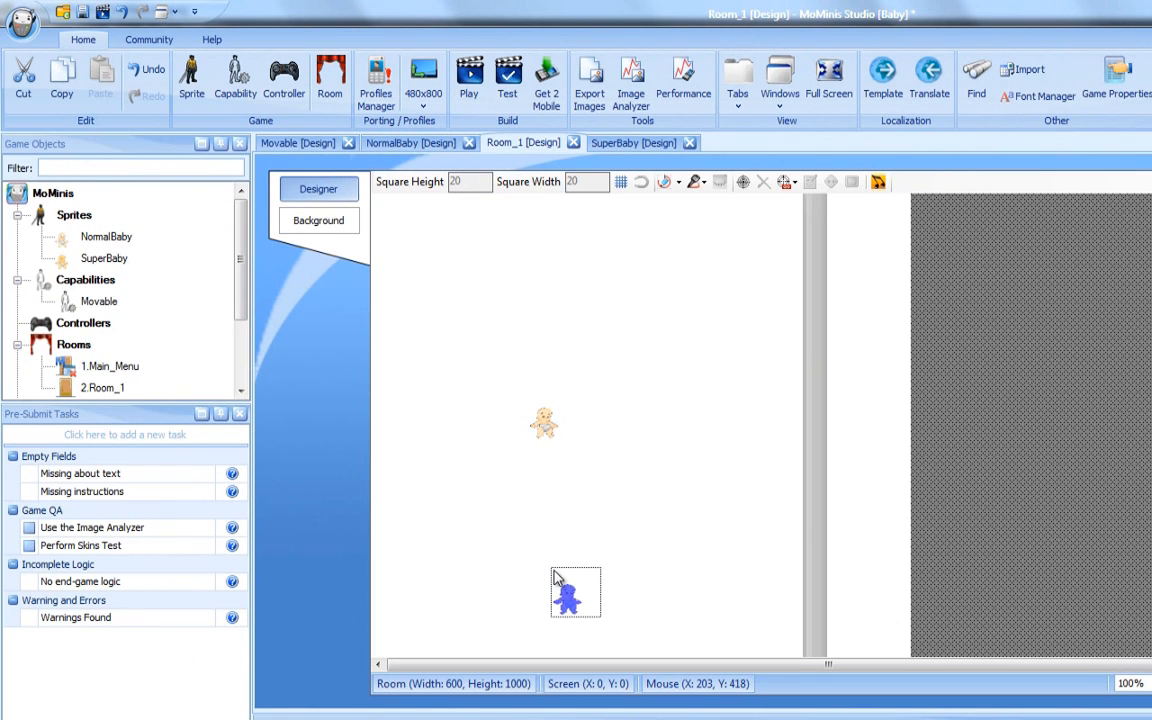
{"action": "left_click_drag", "start_coordinate": [557, 578], "coordinate": [422, 588]}
{"action": "left_click_drag", "start_coordinate": [540, 430], "coordinate": [430, 443]}
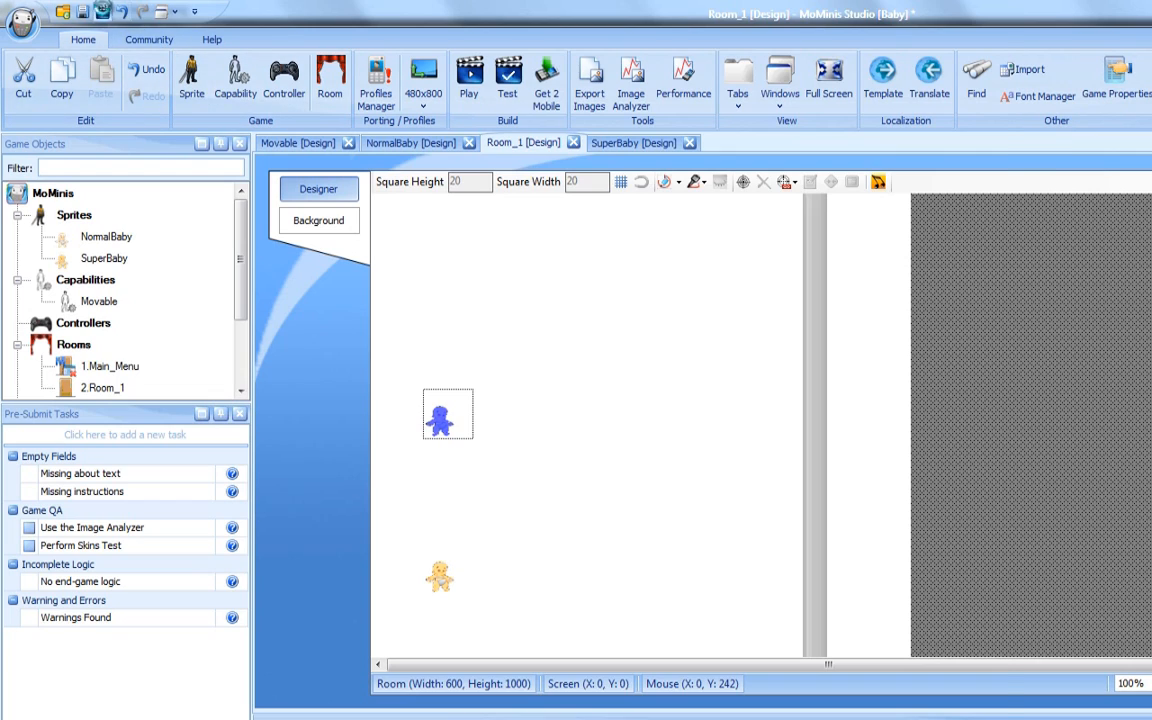
Run the game, advance to the room to test both babies' movement, and close the simulator
{"action": "left_click", "coordinate": [119, 16]}
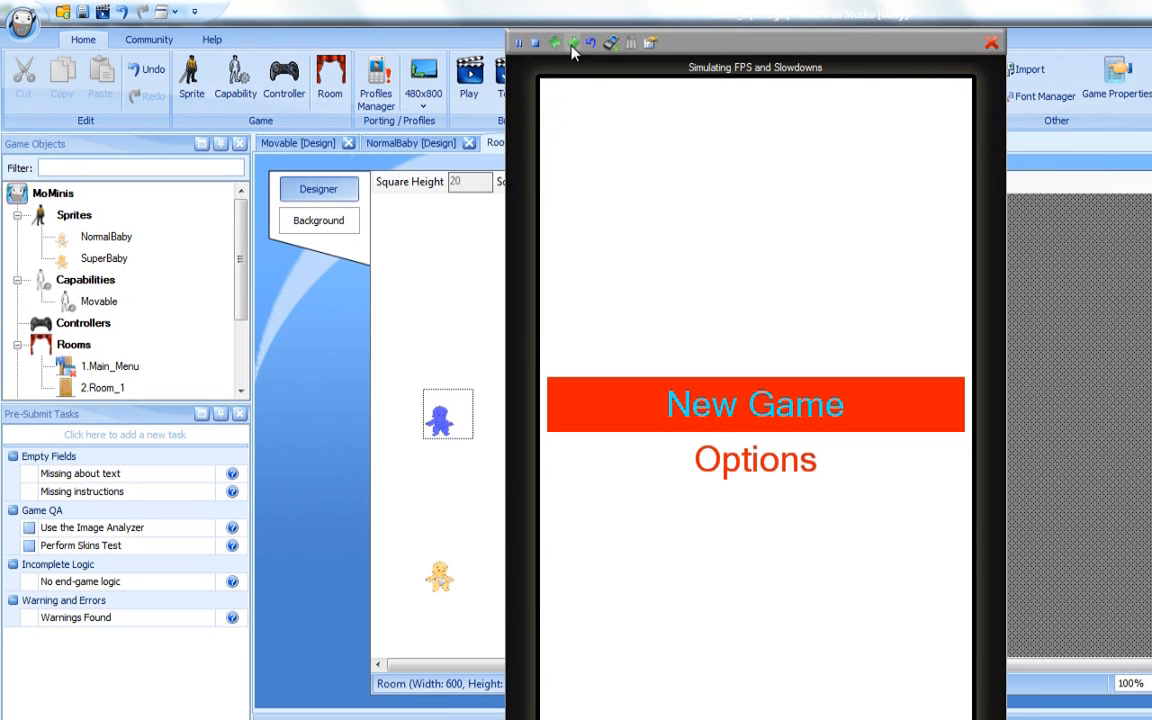
{"action": "left_click", "coordinate": [572, 46]}
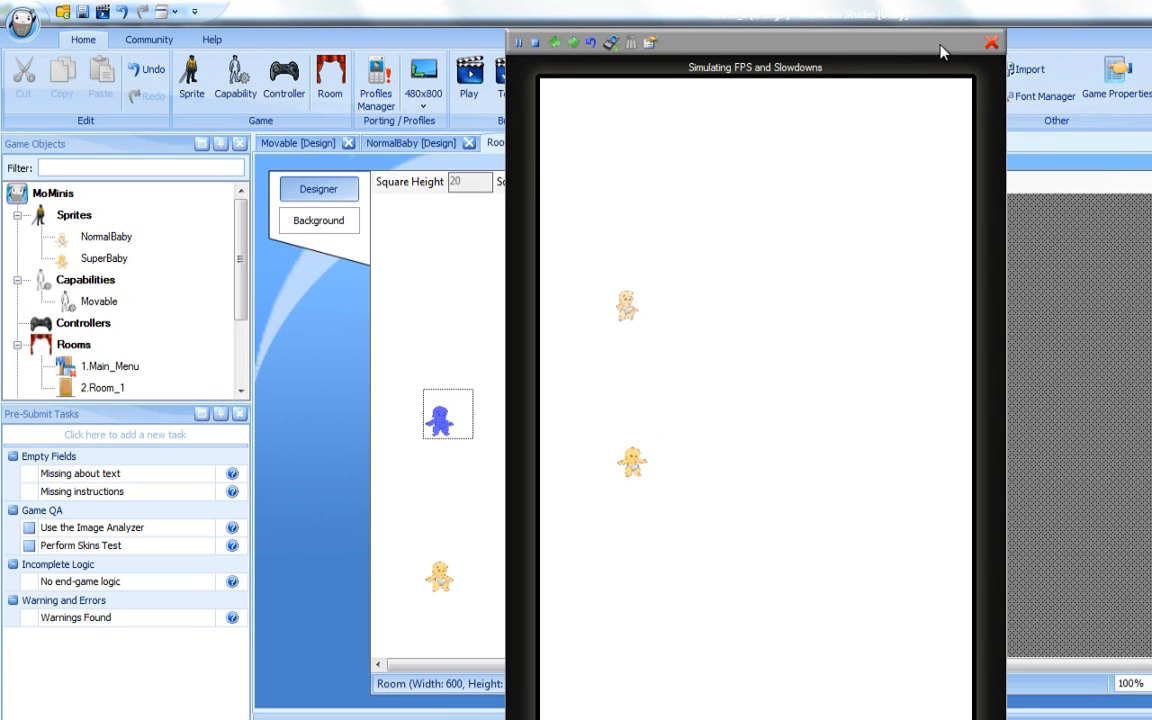
{"action": "left_click", "coordinate": [991, 43]}
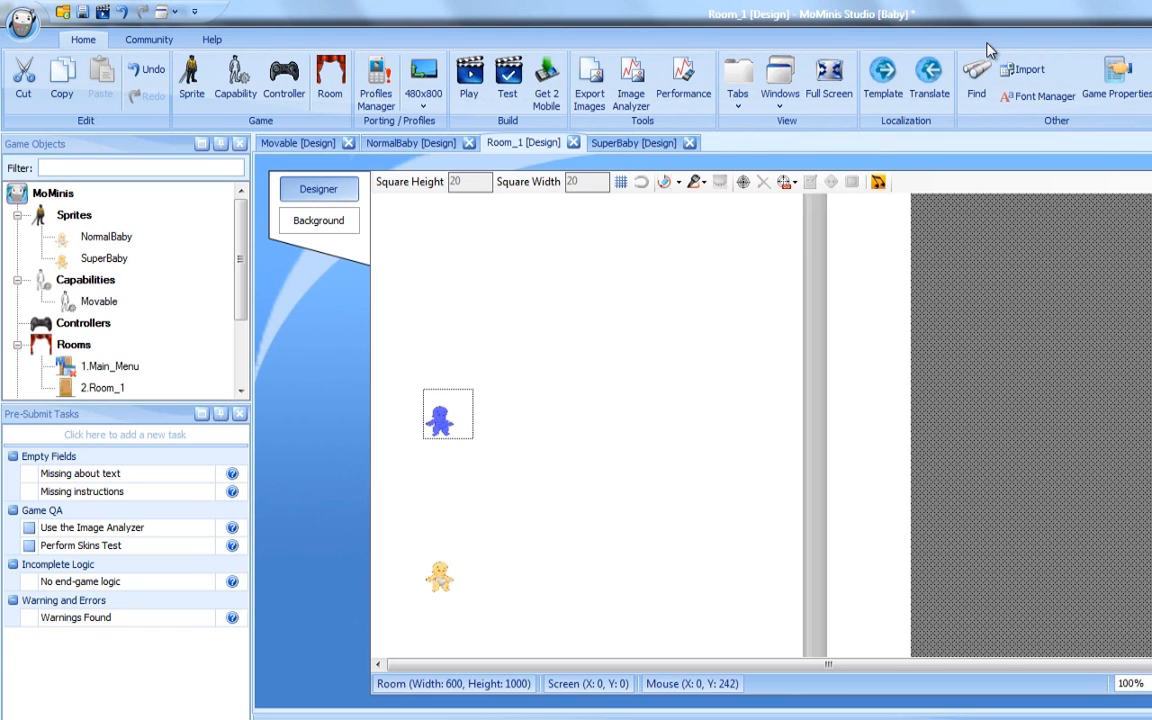
In the Movable capability, add a Rotate and Mirror action set to None for self to the RIGHT KeyDown event
{"action": "double_click", "coordinate": [97, 303]}
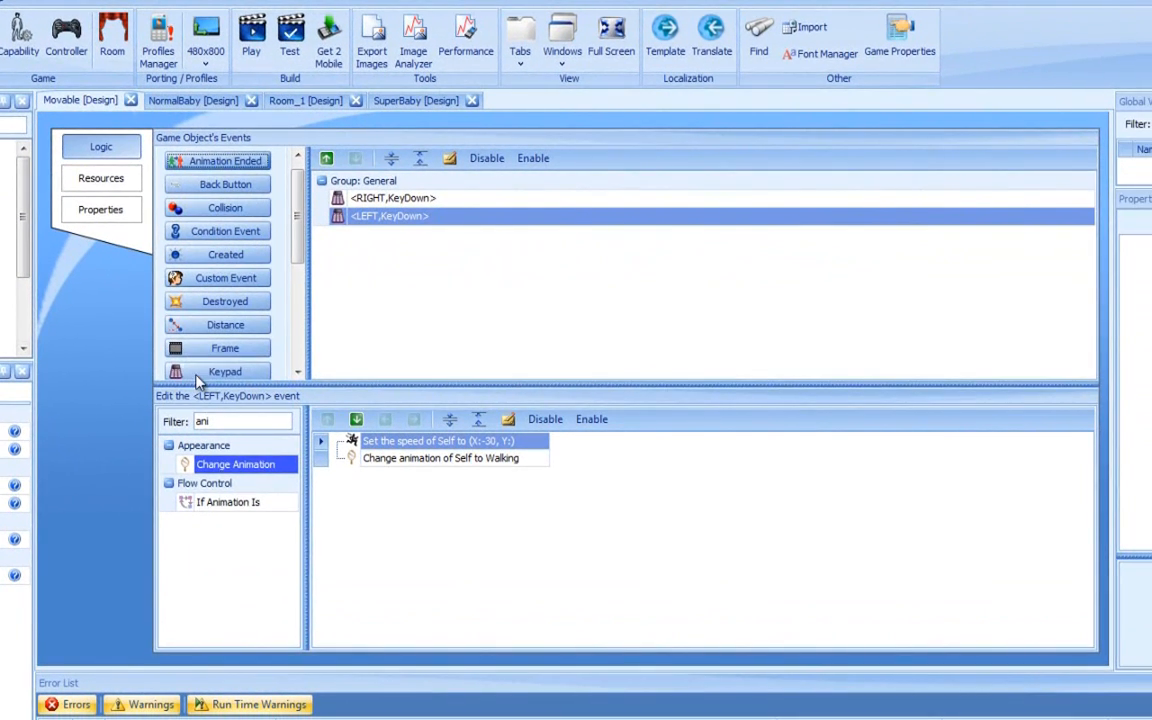
{"action": "key", "text": "BackSpace"}
{"action": "key", "text": "BackSpace"}
{"action": "key", "text": "BackSpace"}
{"action": "type", "text": "rotat"}
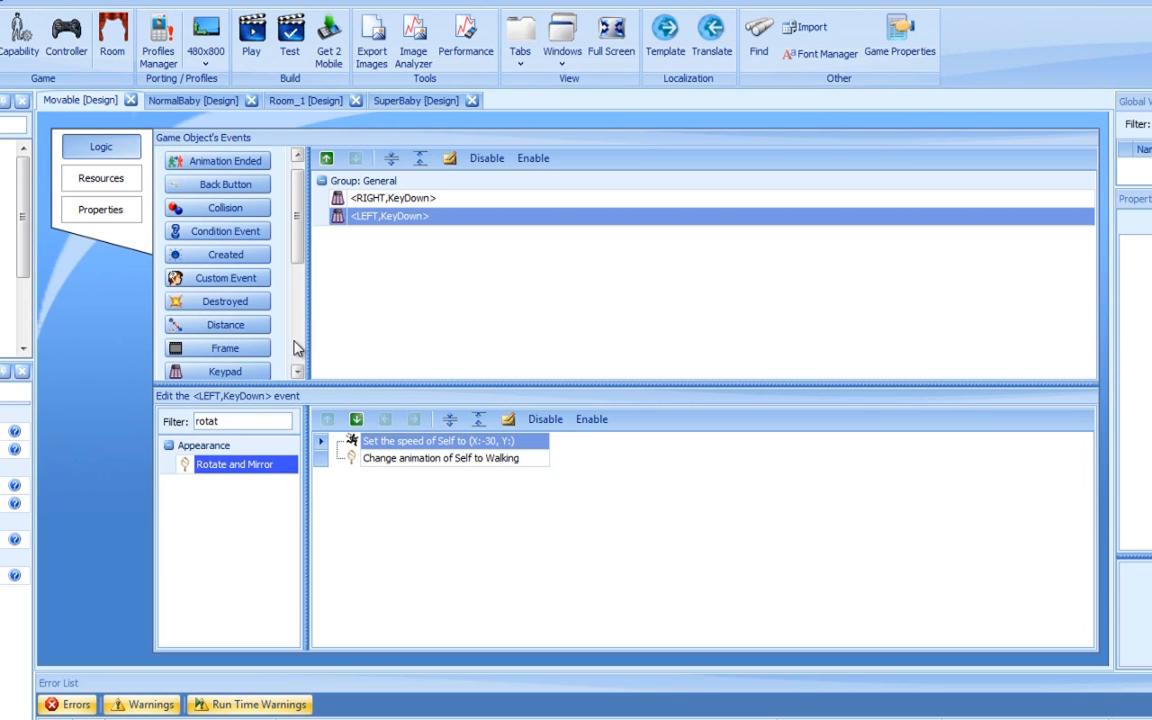
{"action": "left_click", "coordinate": [393, 199]}
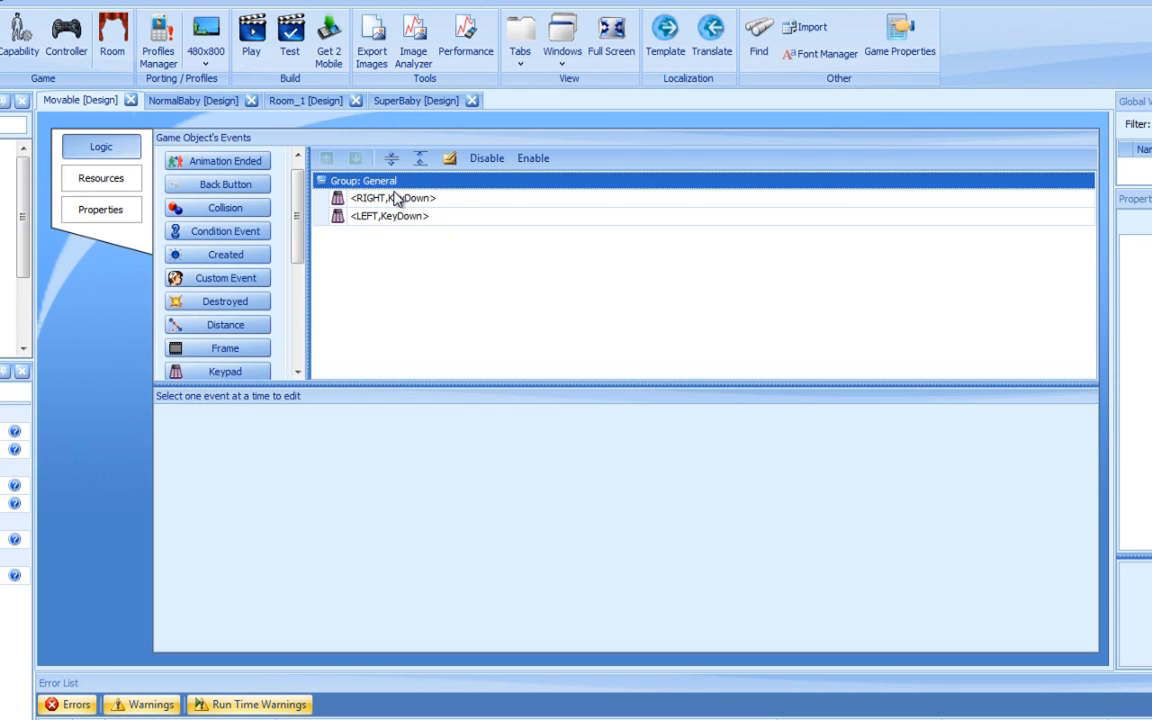
{"action": "left_click", "coordinate": [235, 424]}
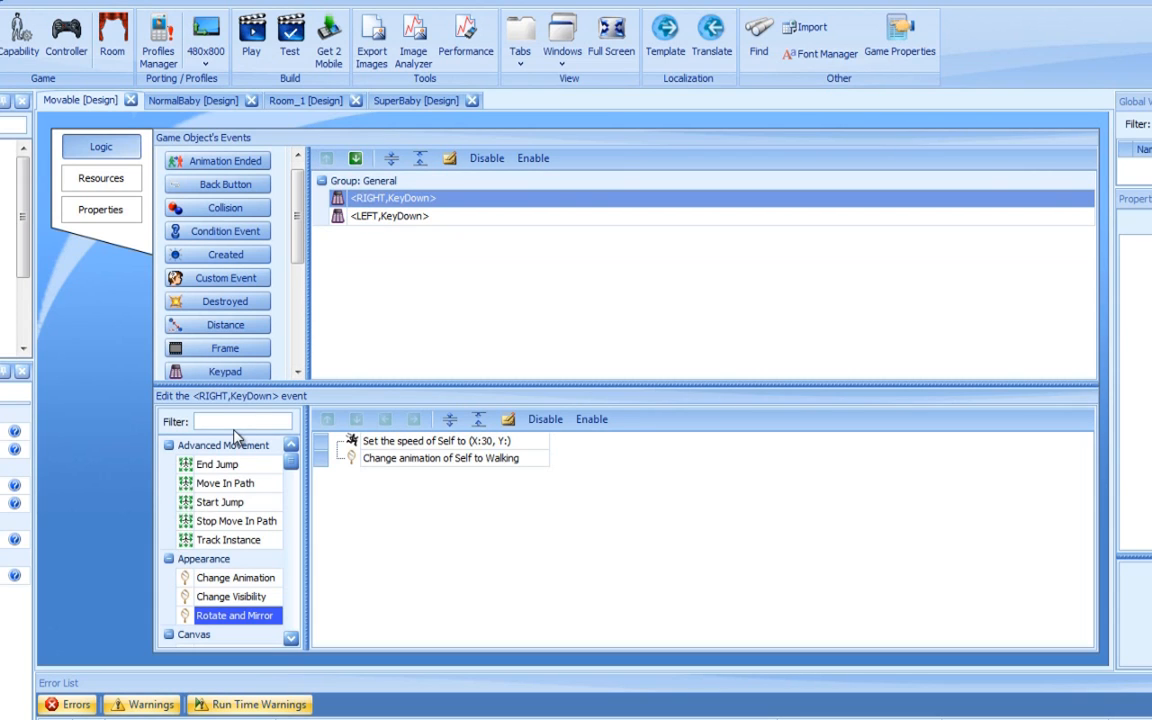
{"action": "type", "text": "rota"}
{"action": "left_click_drag", "start_coordinate": [229, 476], "coordinate": [393, 507]}
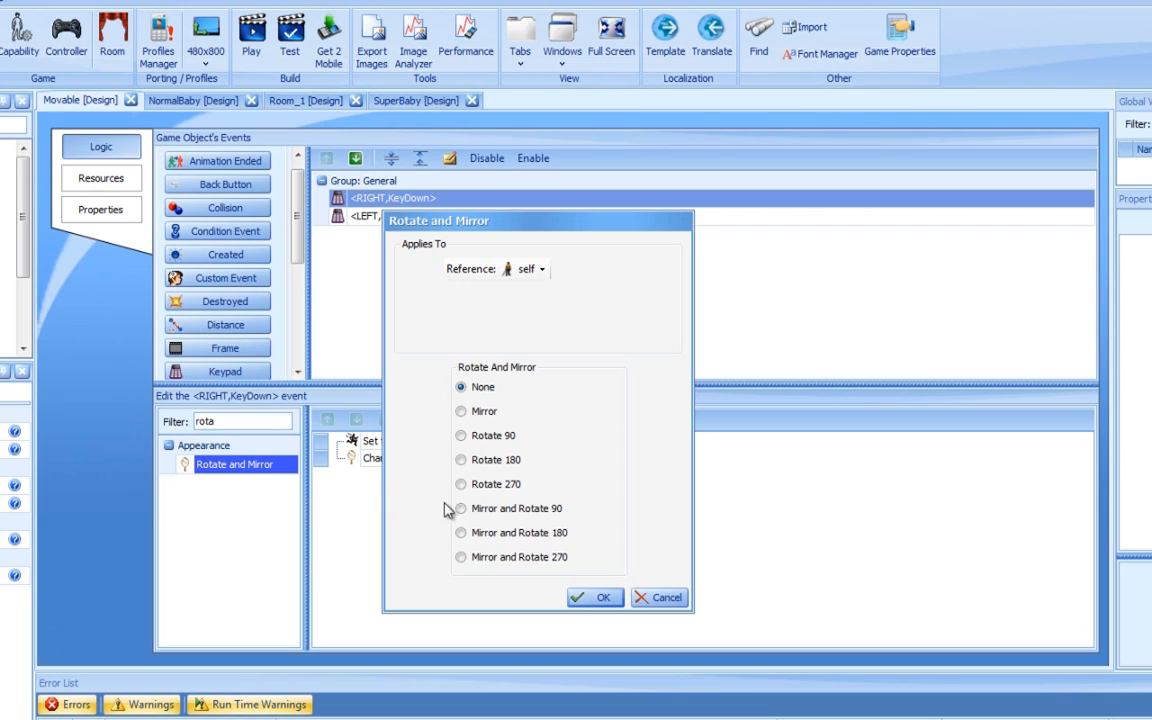
{"action": "left_click", "coordinate": [598, 597]}
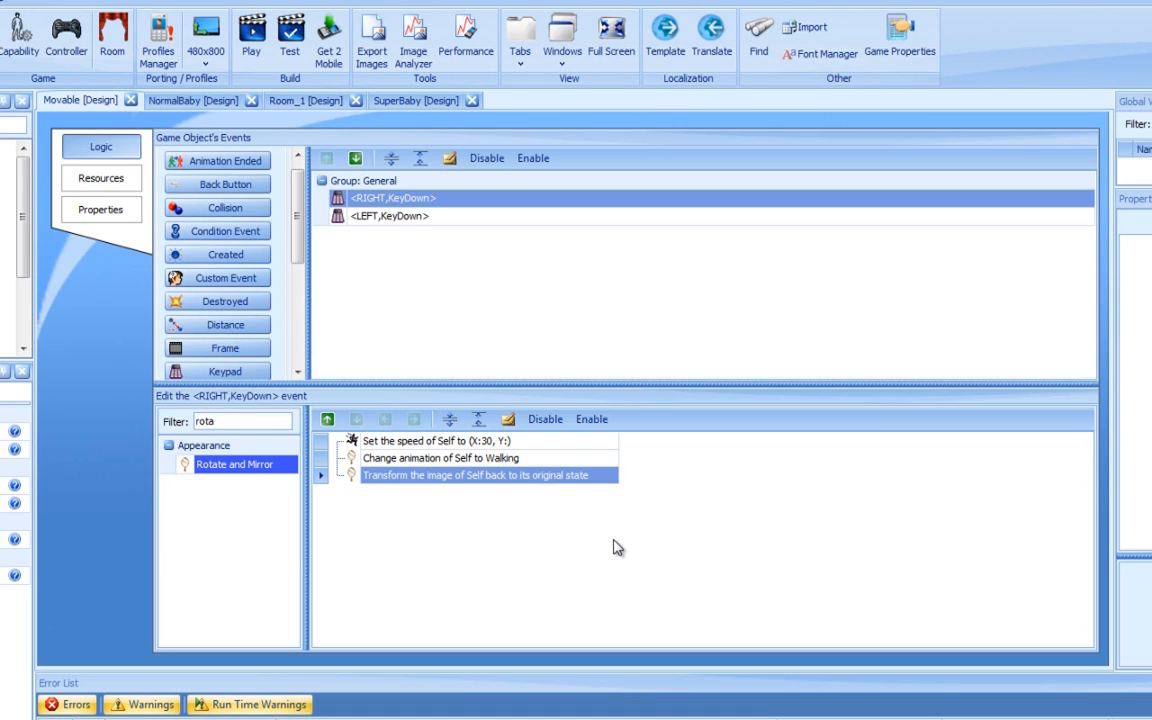
Add a Rotate and Mirror action set to Mirror for self to the LEFT KeyDown event
{"action": "left_click", "coordinate": [408, 218]}
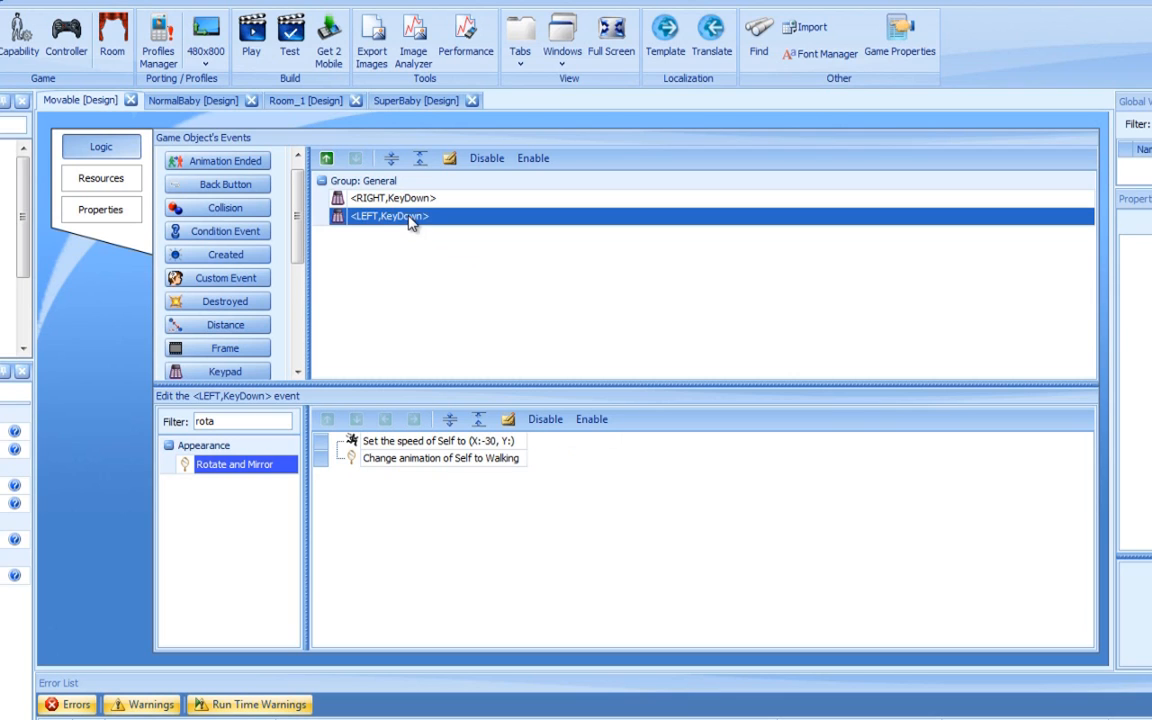
{"action": "left_click_drag", "start_coordinate": [250, 464], "coordinate": [382, 492]}
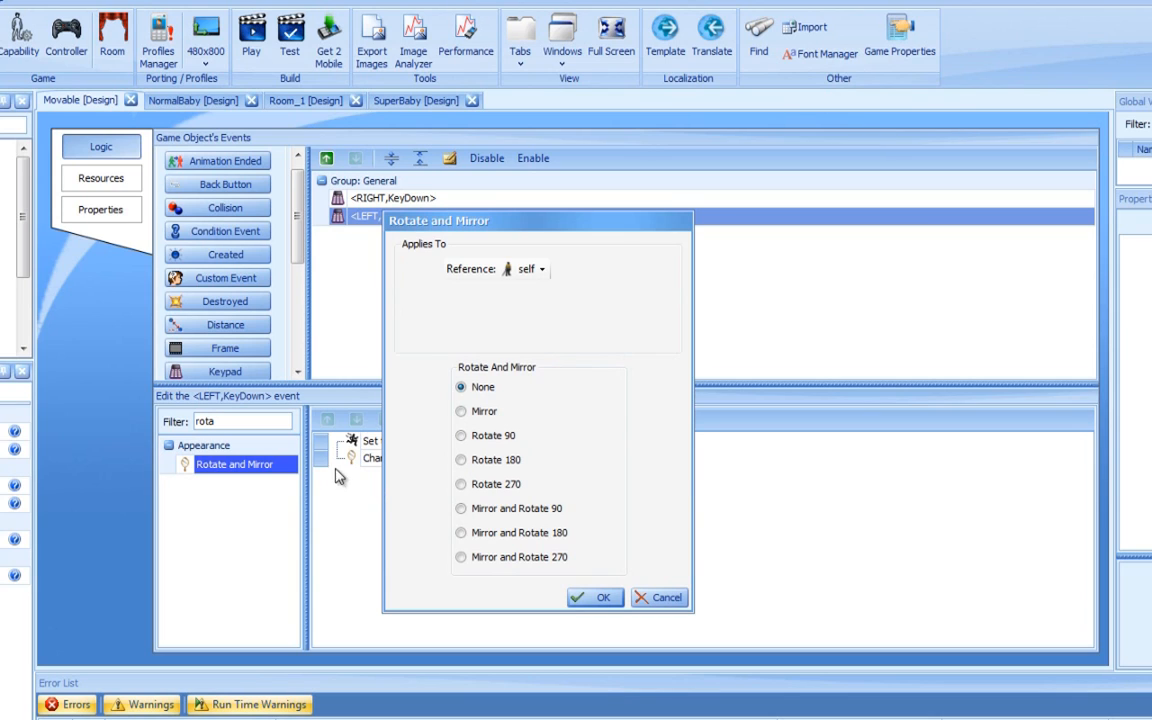
{"action": "left_click", "coordinate": [485, 413]}
{"action": "left_click", "coordinate": [598, 597]}
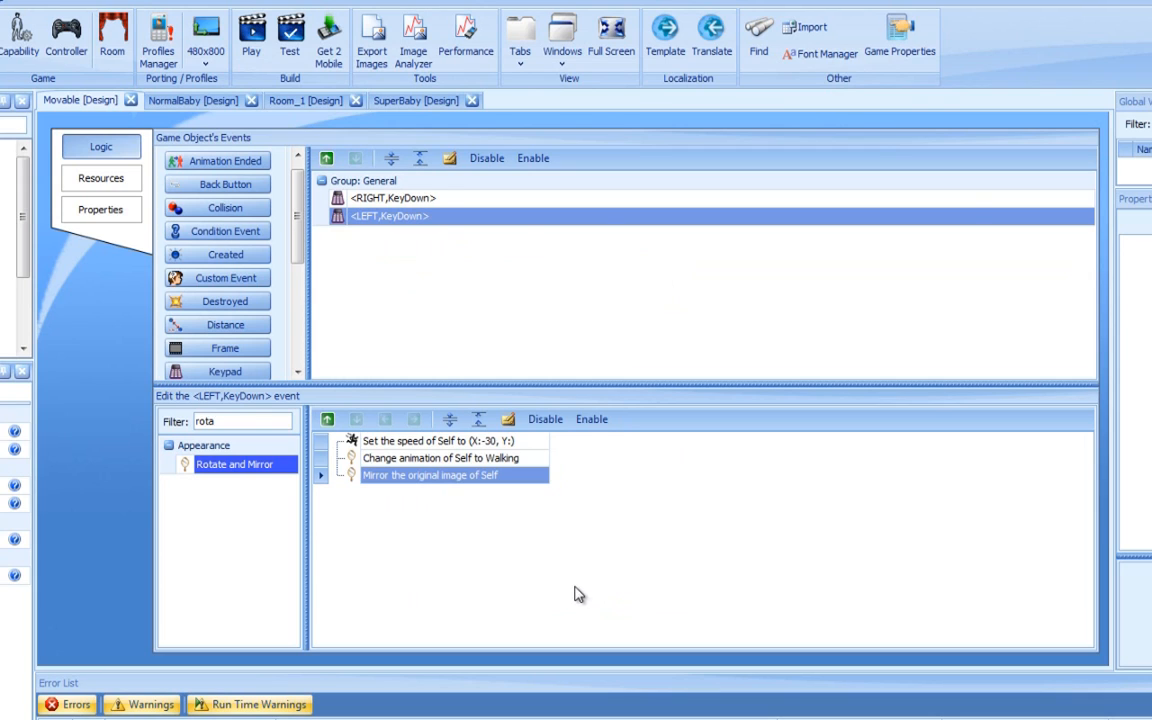
Run the game, walk the babies to check their mirroring when moving left, and close the simulator
{"action": "key", "text": "F5"}
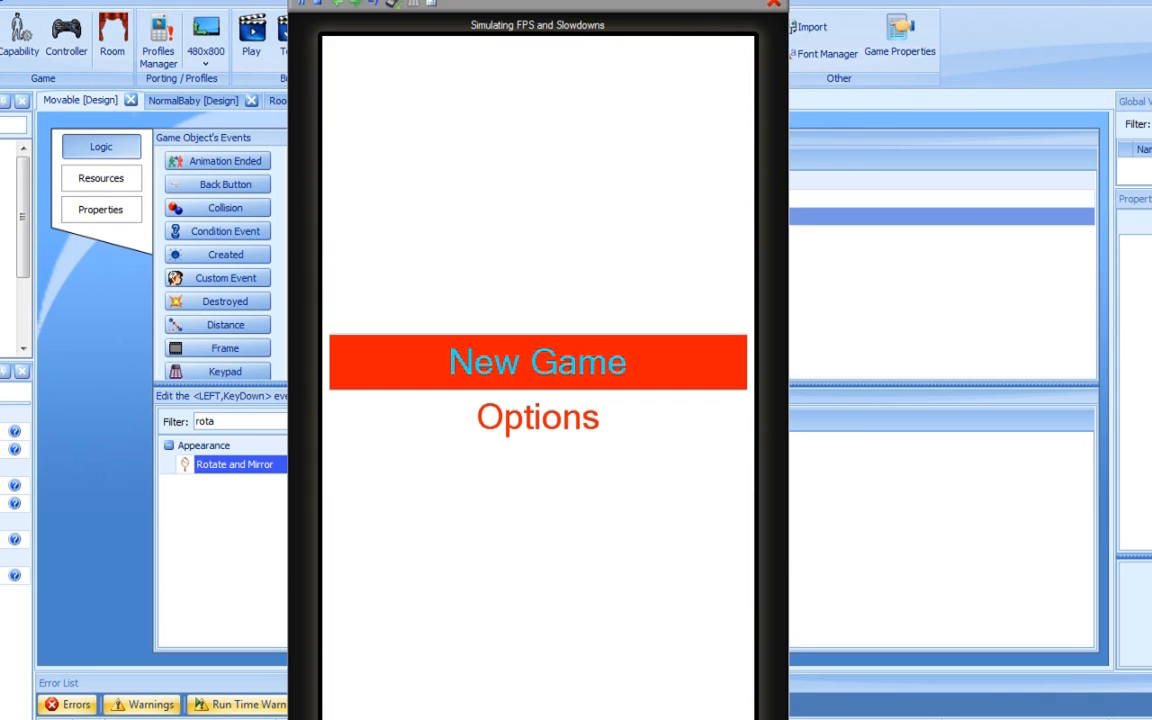
{"action": "key", "text": "Return"}
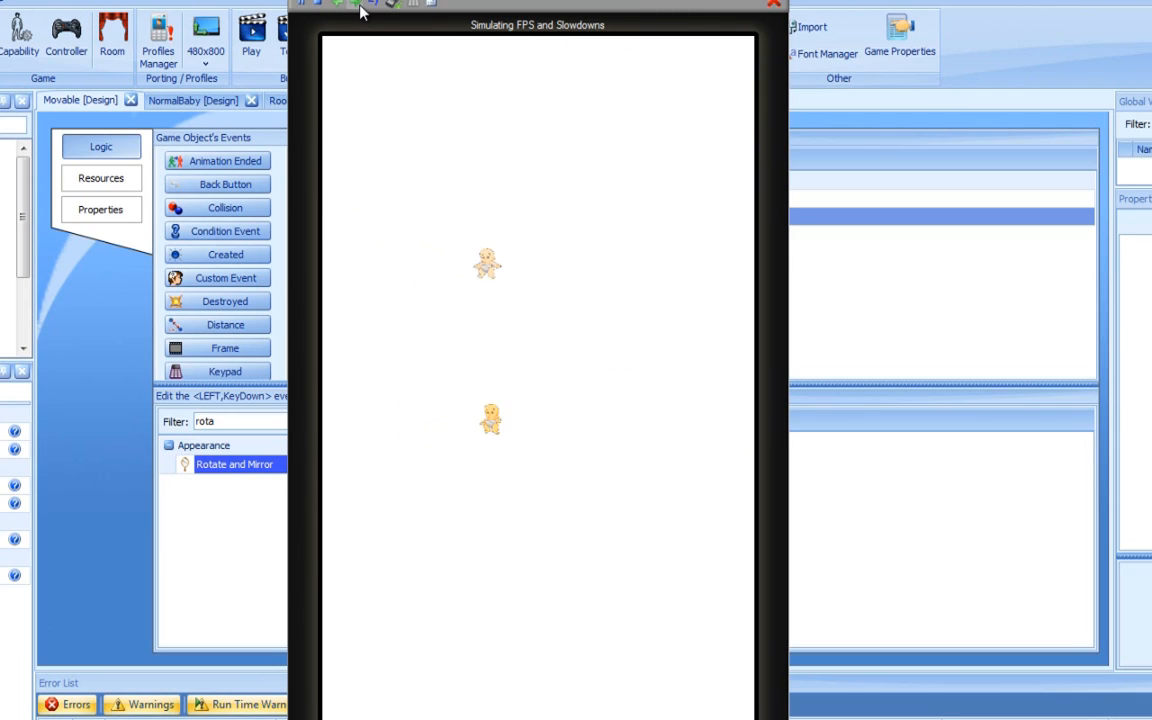
{"action": "key", "text": "Left"}
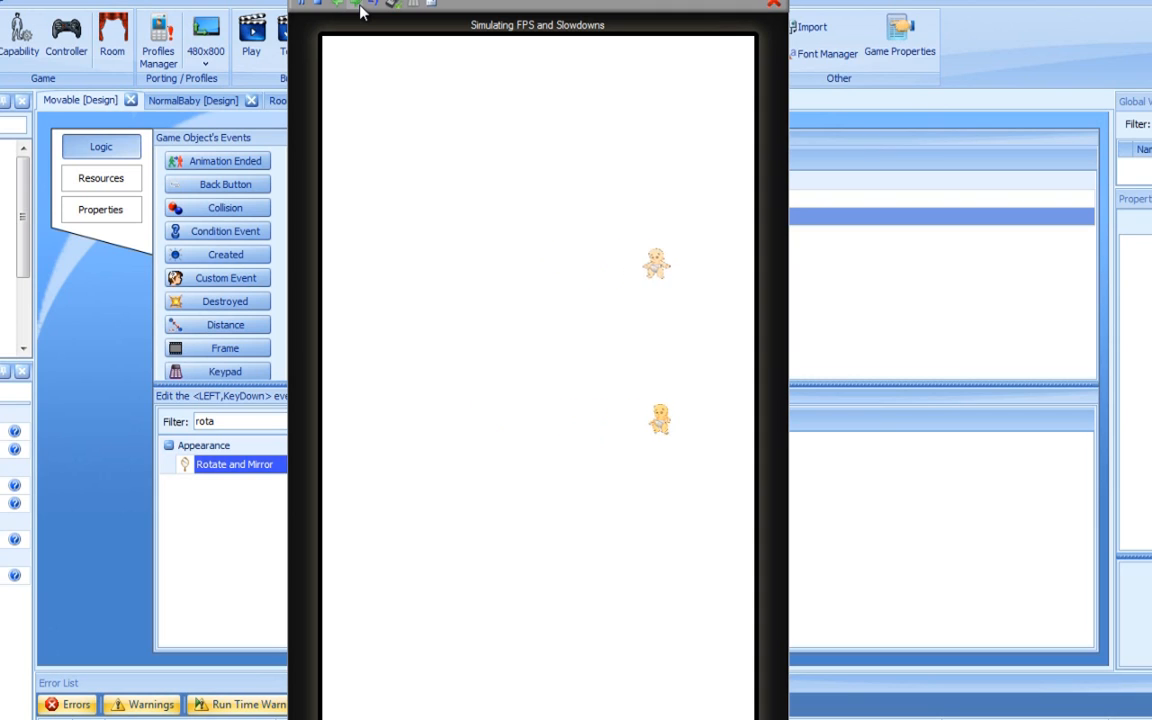
{"action": "key", "text": "Left"}
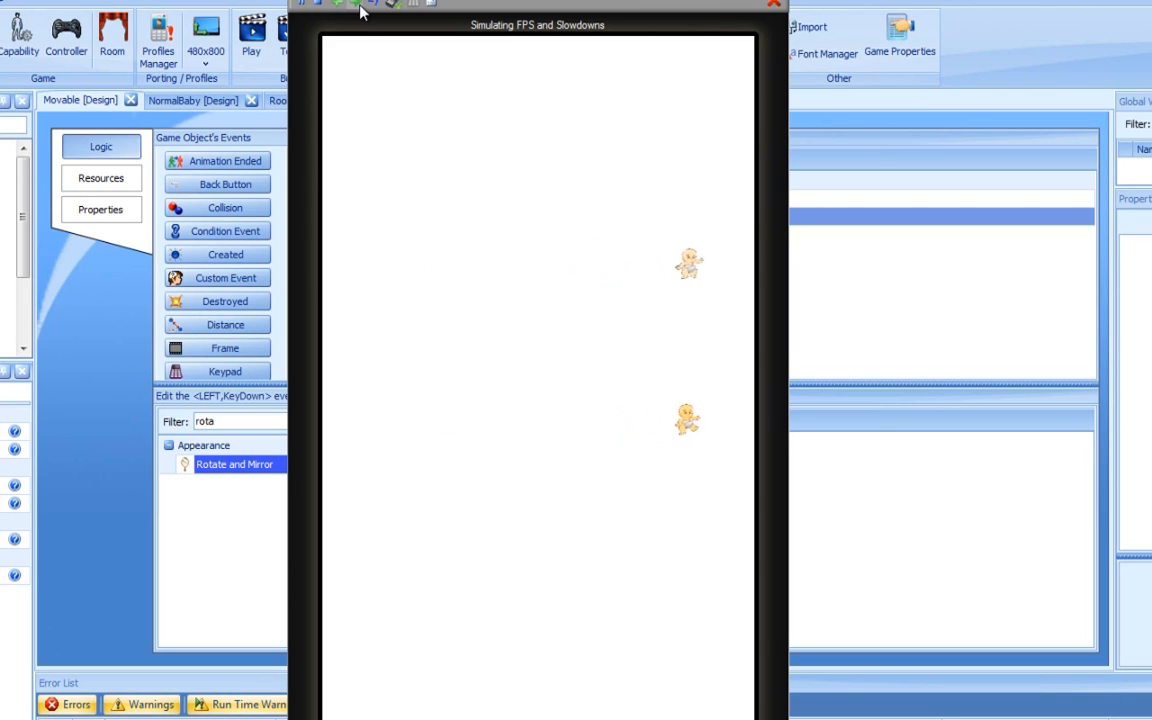
{"action": "left_click", "coordinate": [774, 4]}
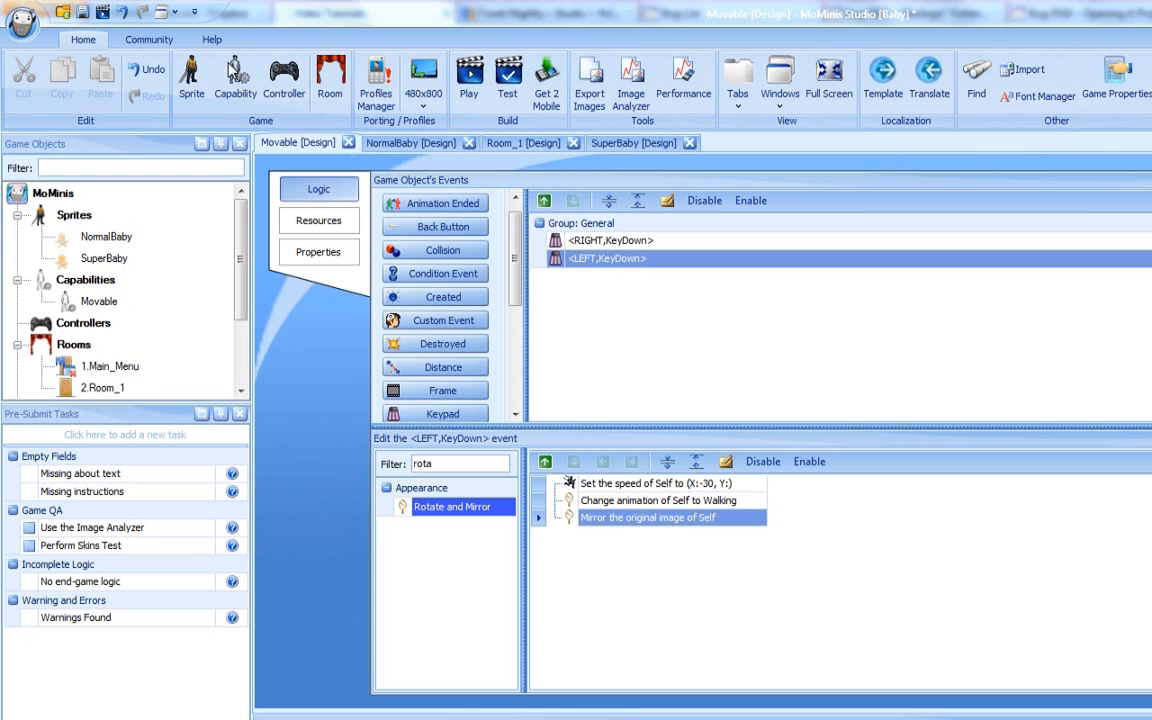
Create a new sprite named Cabinet
{"action": "left_click", "coordinate": [191, 80]}
{"action": "type", "text": "Cabinet"}
{"action": "key", "text": "Return"}
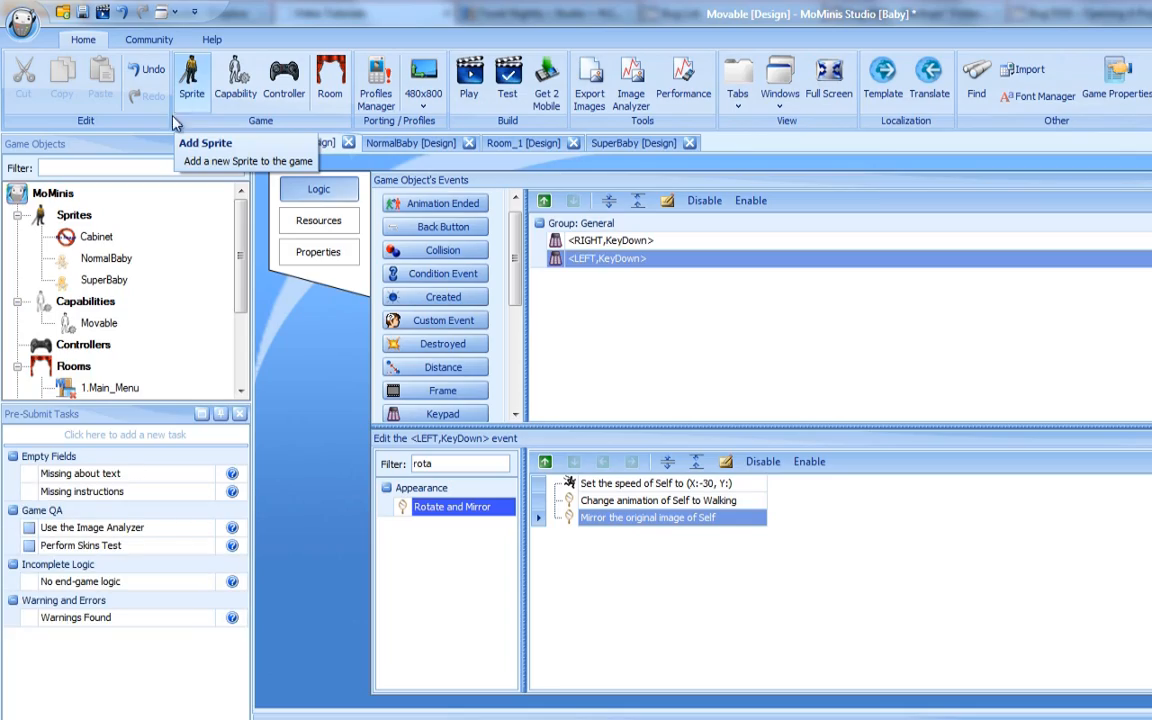
Open the Cabinet sprite's resources and add a new animation named Cabinet
{"action": "left_click", "coordinate": [98, 238]}
{"action": "double_click", "coordinate": [98, 238]}
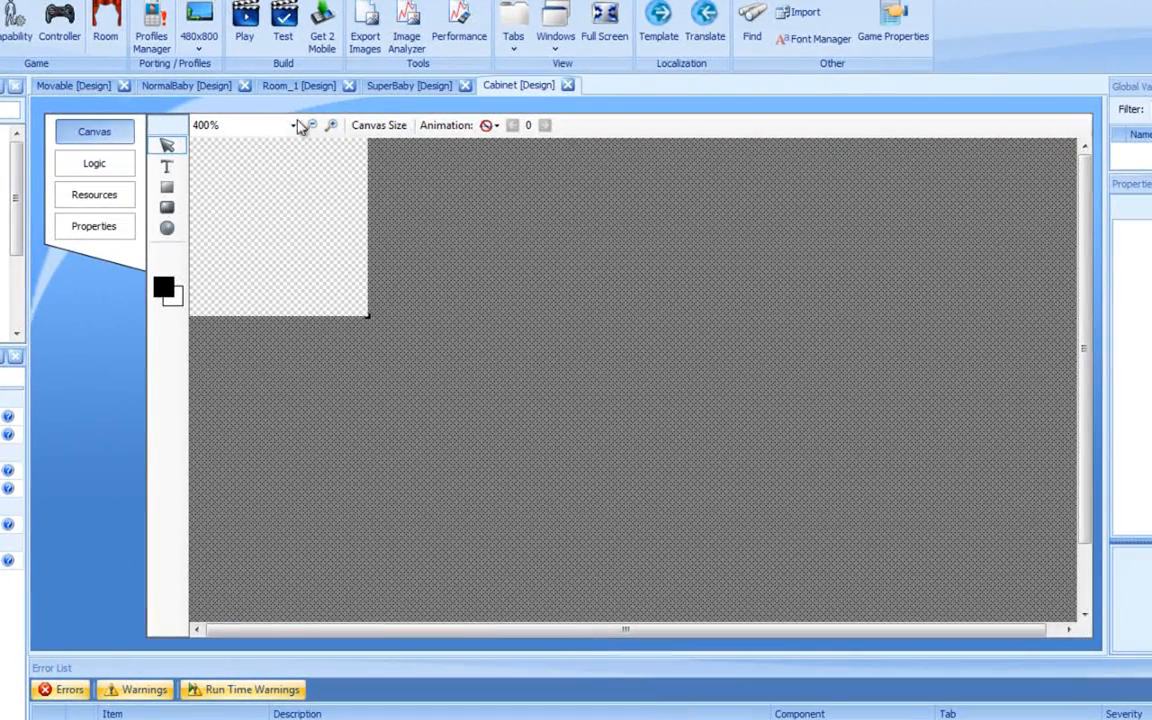
{"action": "left_click", "coordinate": [94, 195]}
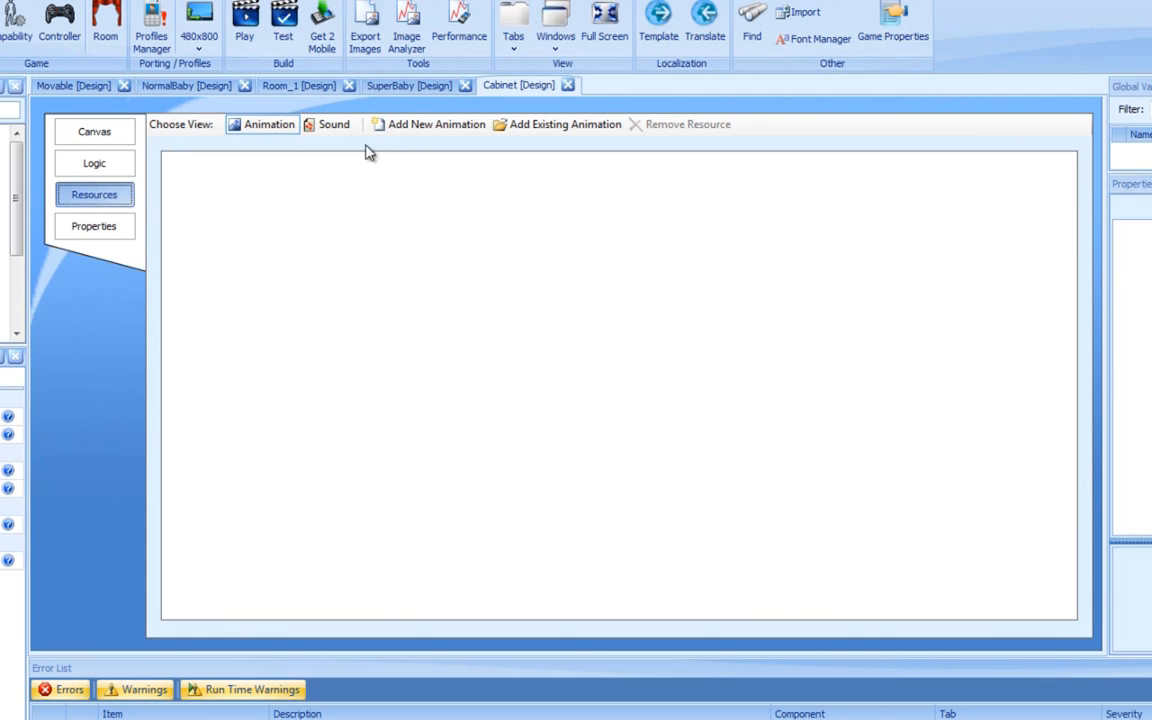
{"action": "left_click", "coordinate": [408, 130]}
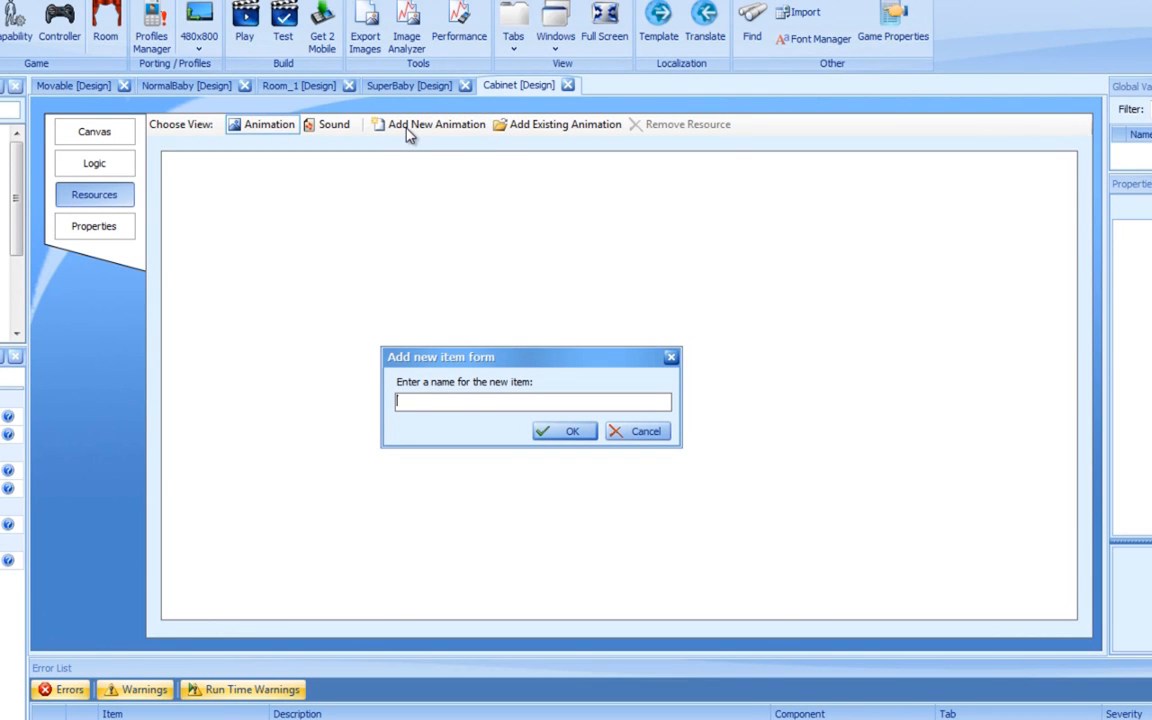
{"action": "type", "text": "Cabinet"}
{"action": "key", "text": "Return"}
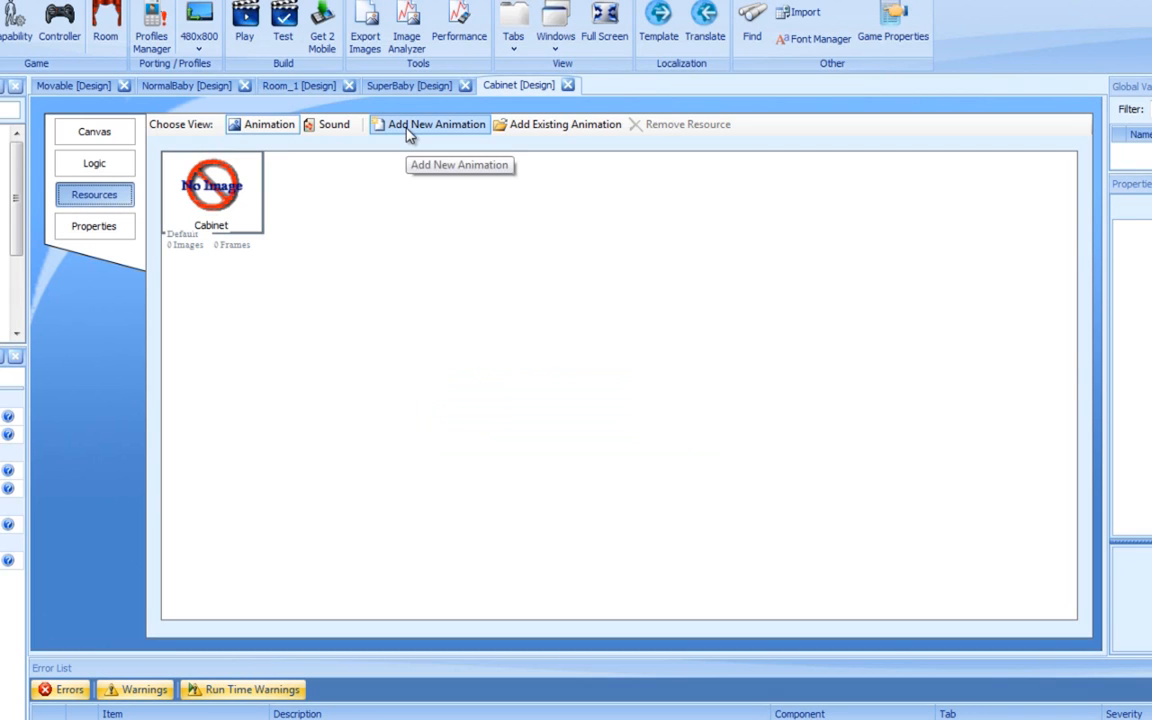
Add cabinet.png from the sprites folder to the image pool of the Cabinet animation
{"action": "double_click", "coordinate": [208, 193]}
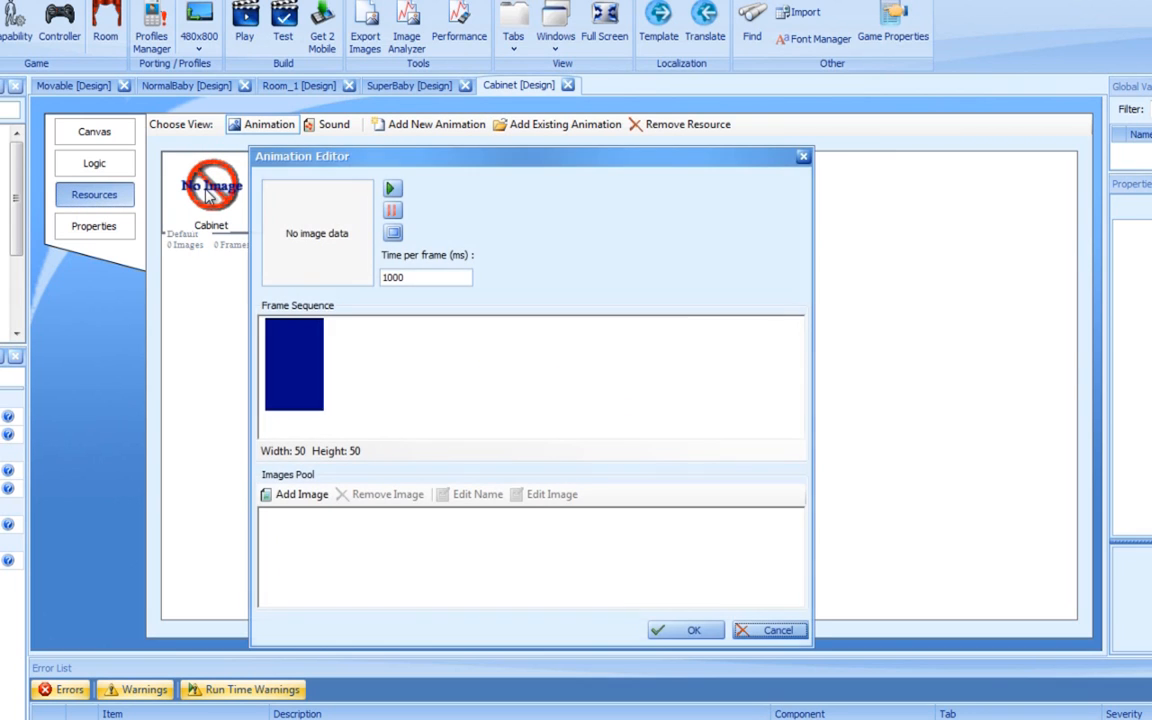
{"action": "left_click", "coordinate": [298, 494]}
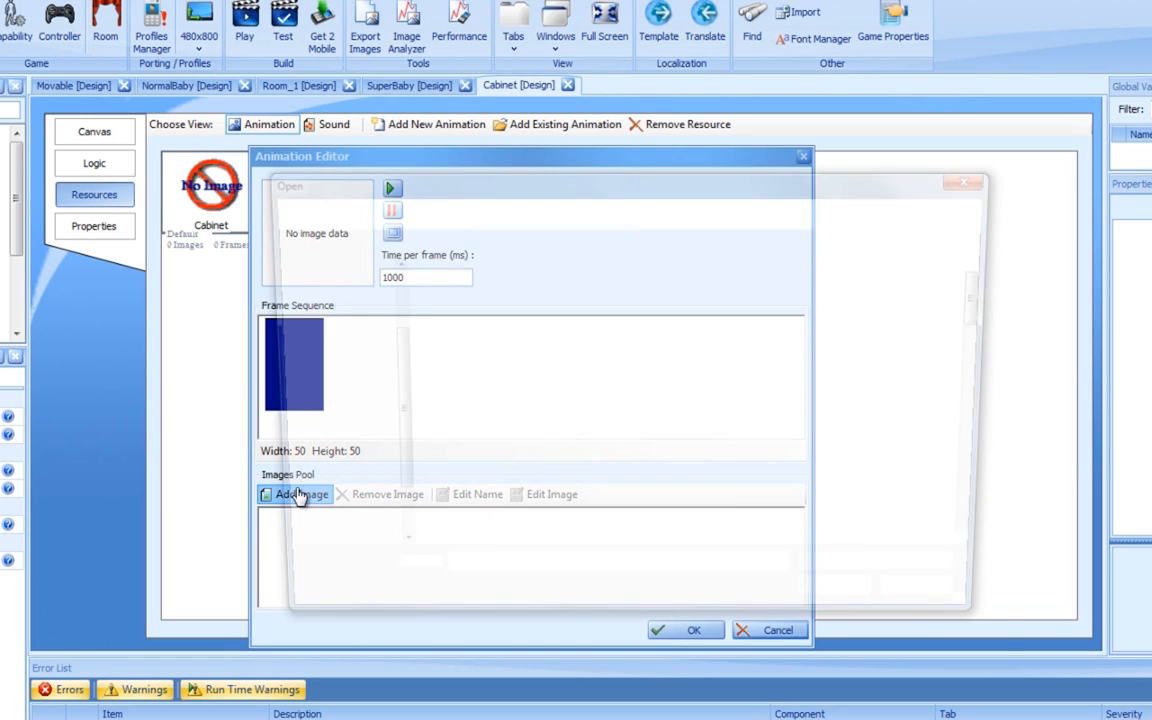
{"action": "left_click", "coordinate": [320, 480]}
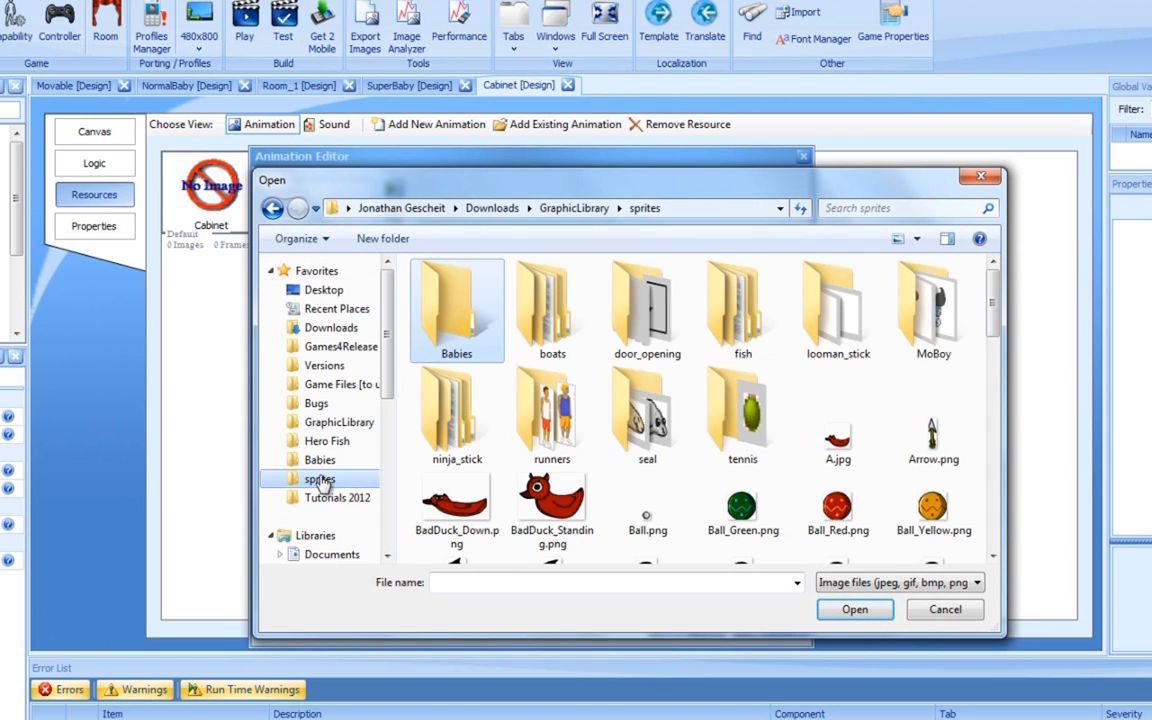
{"action": "scroll", "coordinate": [905, 270], "scroll_direction": "down", "scroll_amount": 3}
{"action": "scroll", "coordinate": [985, 452], "scroll_direction": "down", "scroll_amount": 10}
{"action": "scroll", "coordinate": [930, 300], "scroll_direction": "up", "scroll_amount": 8}
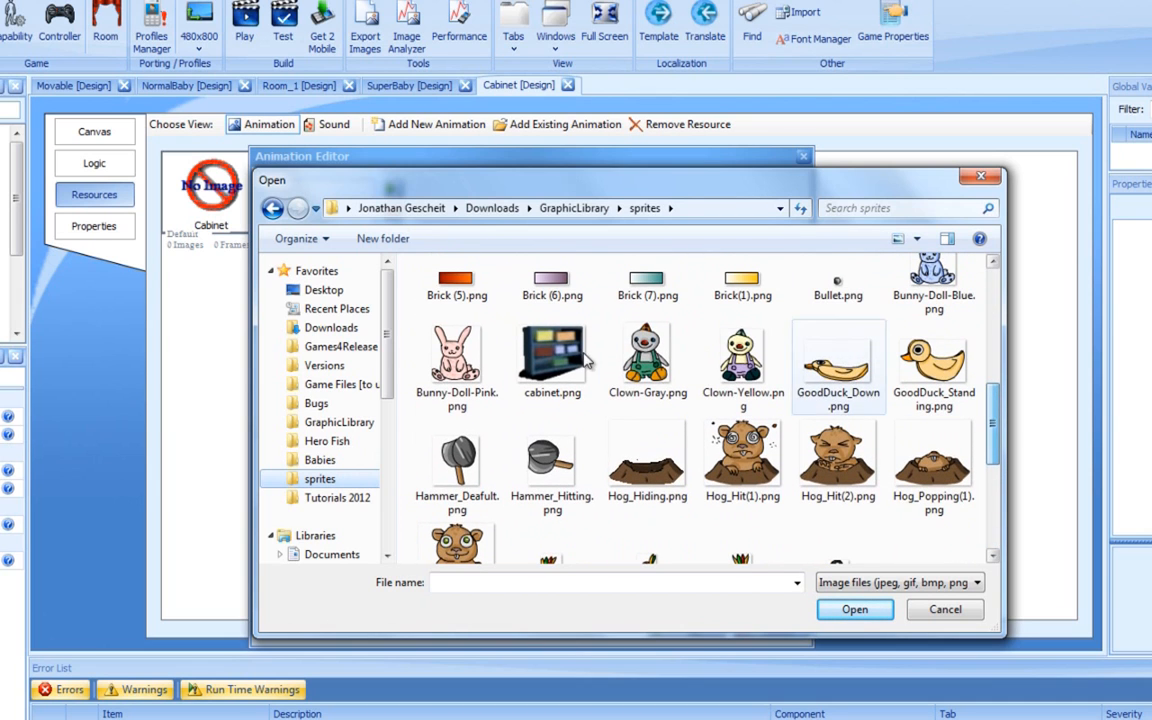
{"action": "double_click", "coordinate": [553, 355]}
Place the cabinet image in the animation's frame sequence and accept the animation
{"action": "left_click_drag", "start_coordinate": [290, 530], "coordinate": [316, 327]}
{"action": "left_click", "coordinate": [620, 473]}
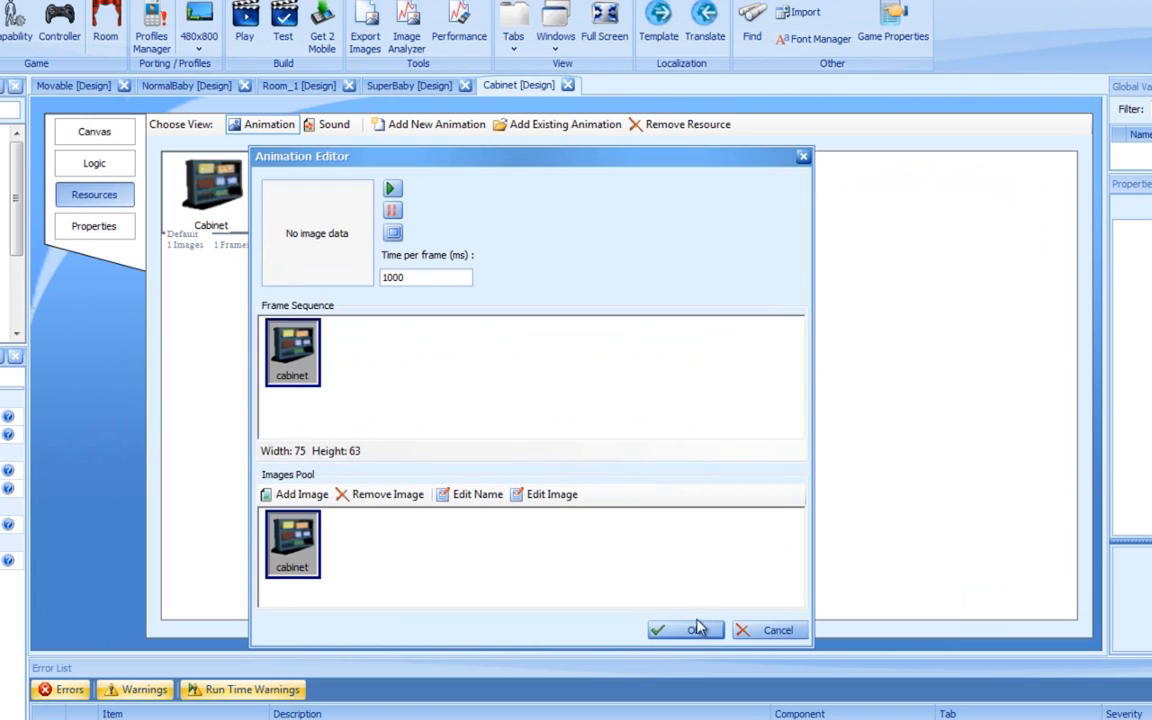
{"action": "left_click", "coordinate": [697, 636]}
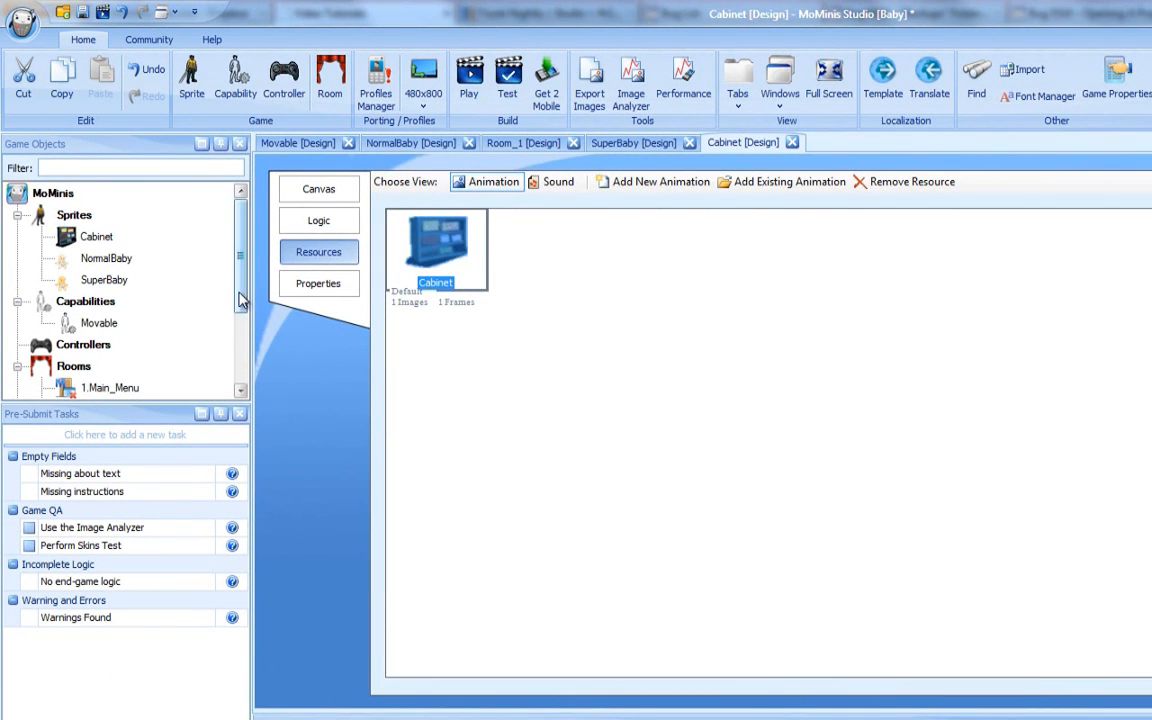
Open the Room_1 room in its designer
{"action": "scroll", "coordinate": [242, 305], "scroll_direction": "down", "scroll_amount": 1}
{"action": "left_click", "coordinate": [105, 344]}
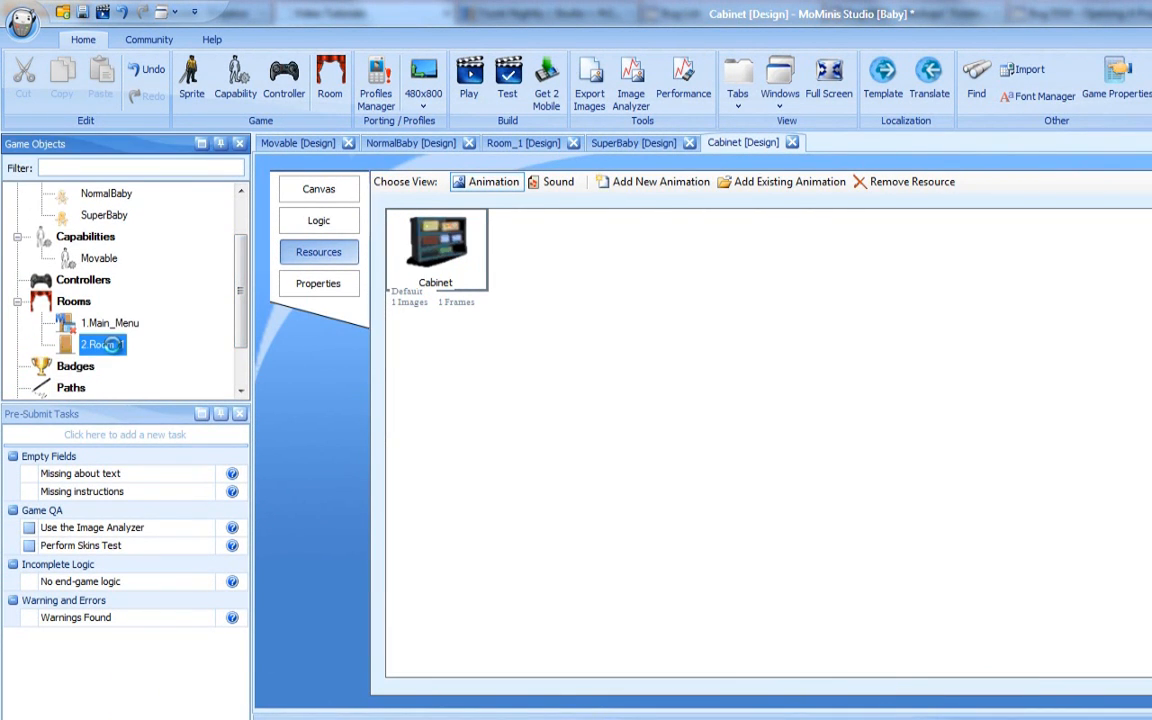
{"action": "double_click", "coordinate": [108, 344]}
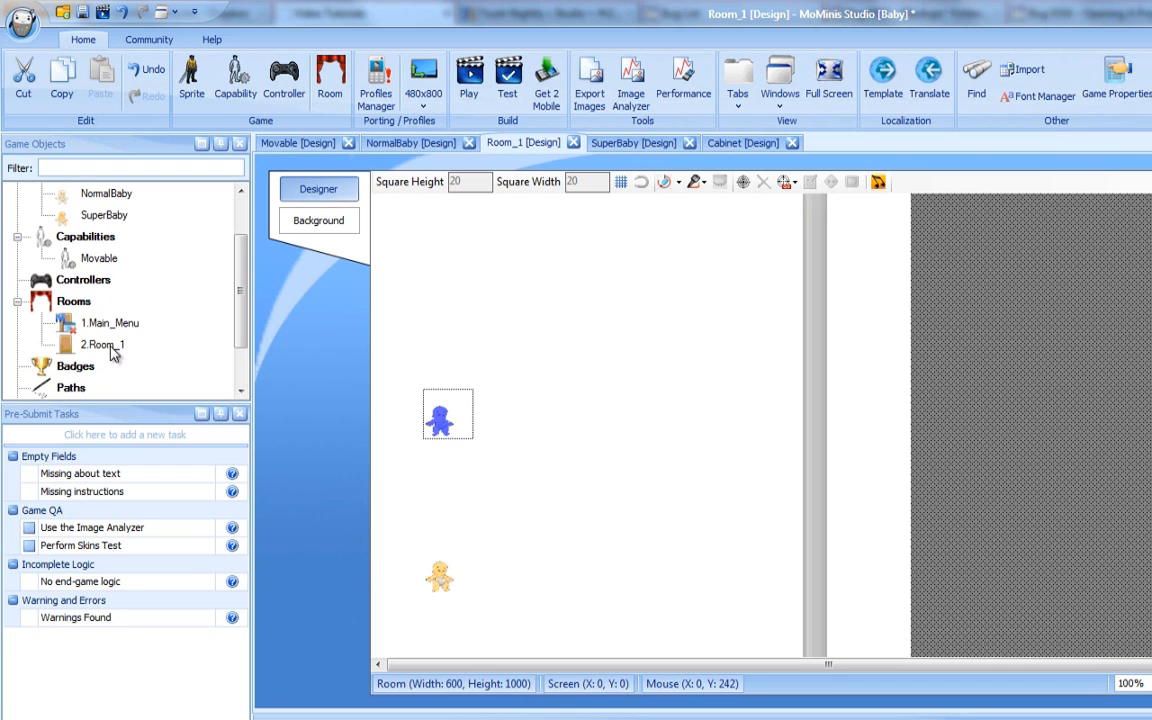
{"action": "left_click", "coordinate": [669, 187]}
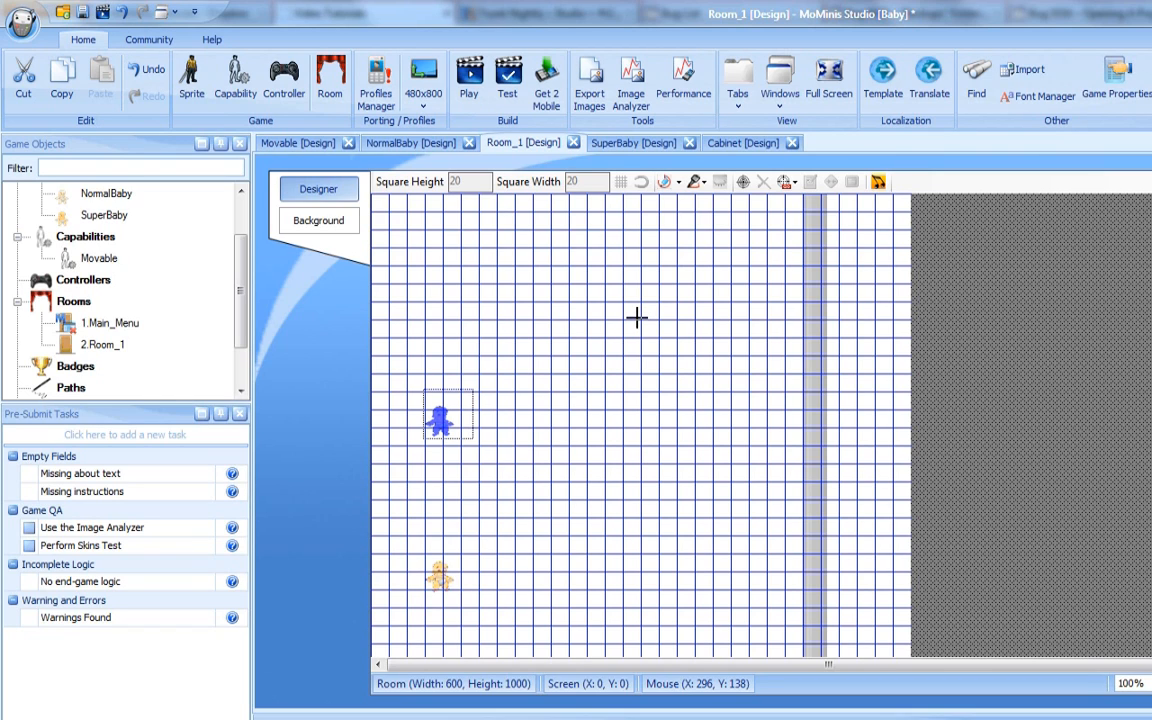
{"action": "left_click", "coordinate": [672, 409]}
{"action": "left_click_drag", "start_coordinate": [672, 409], "coordinate": [717, 413]}
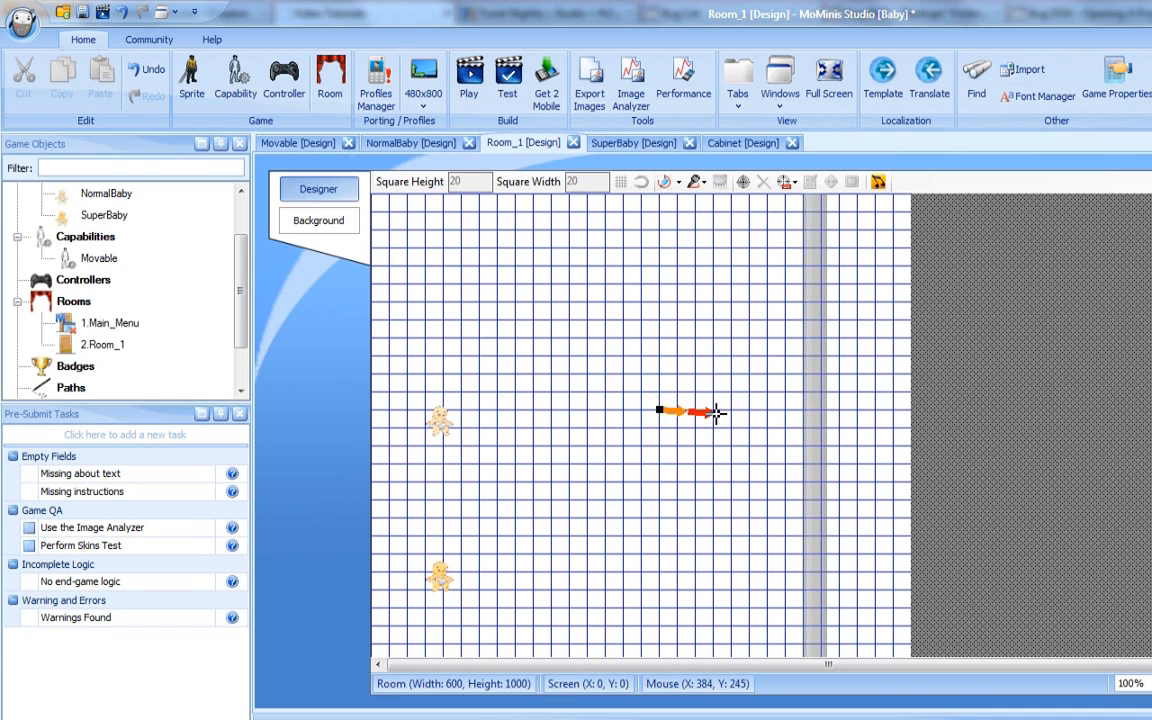
{"action": "left_click_drag", "start_coordinate": [716, 413], "coordinate": [719, 413]}
{"action": "key", "text": "Escape"}
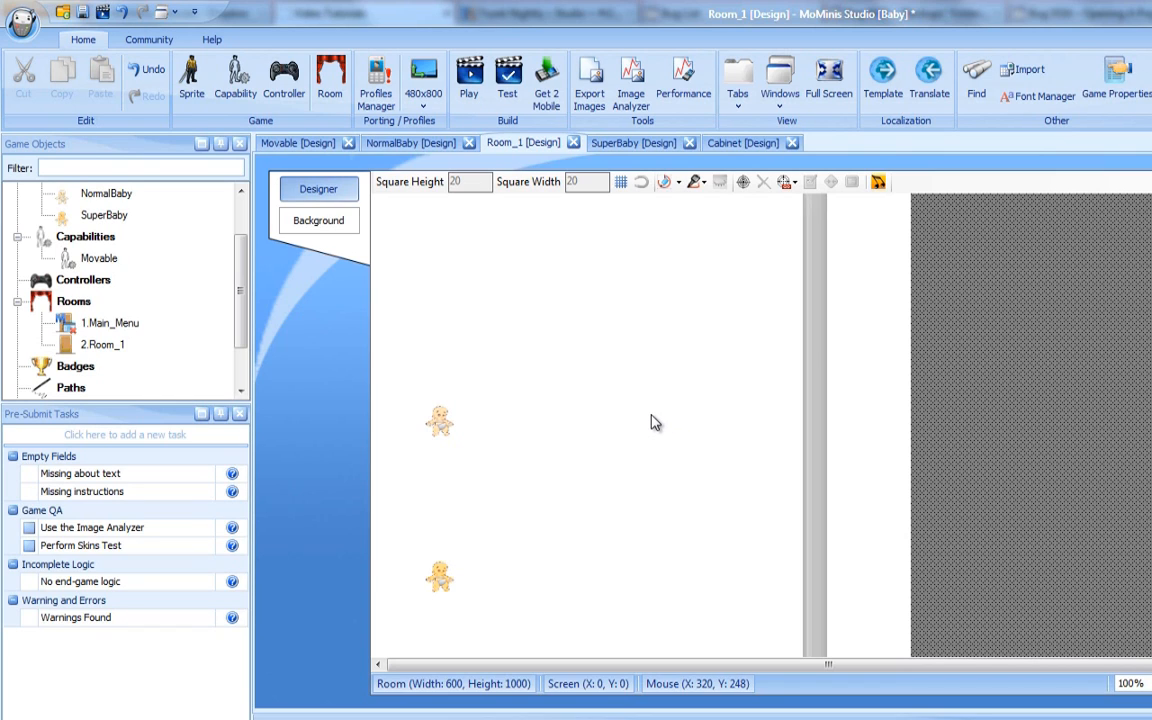
Draw a horizontal path beside the upper baby, ending at about X 419, Y 241, name it Cabinet_Path and expand the Paths group
{"action": "left_click", "coordinate": [667, 185]}
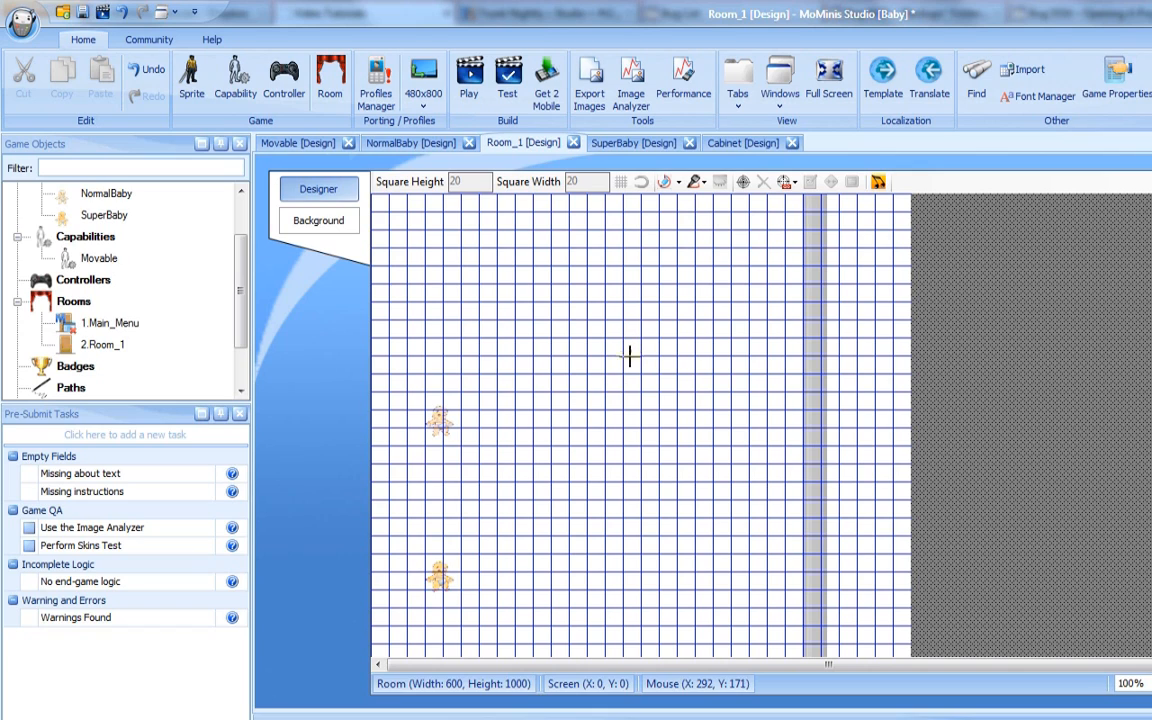
{"action": "left_click", "coordinate": [589, 411]}
{"action": "left_click", "coordinate": [736, 409]}
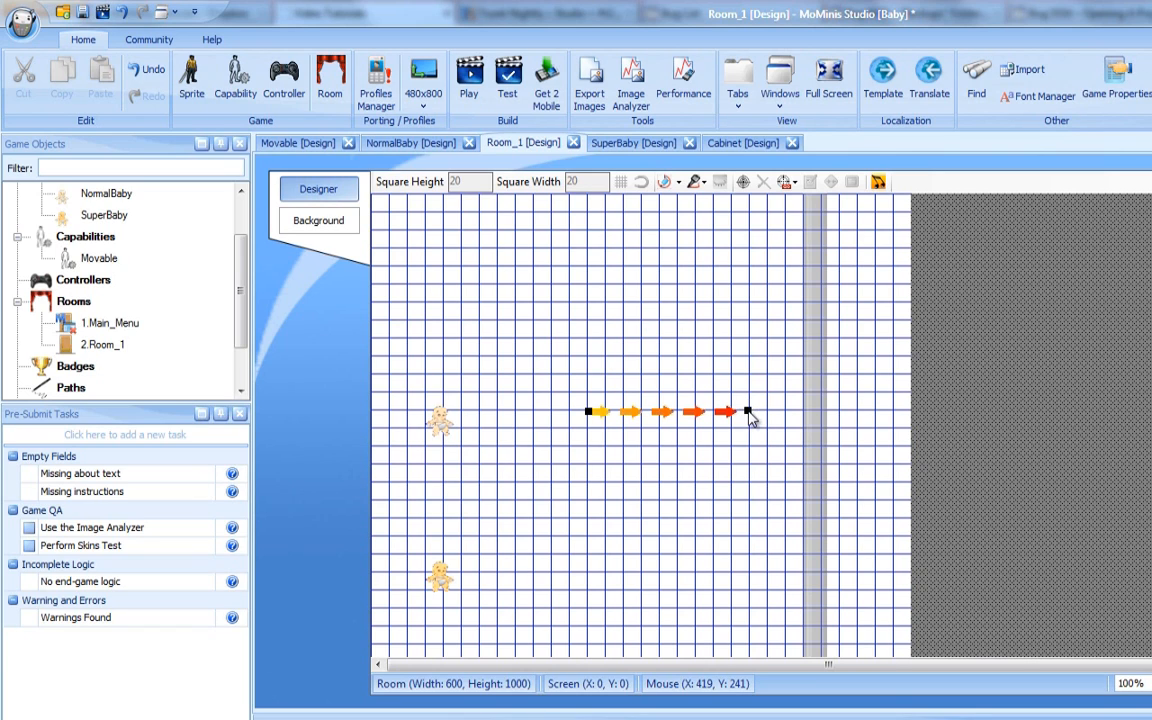
{"action": "double_click", "coordinate": [748, 410]}
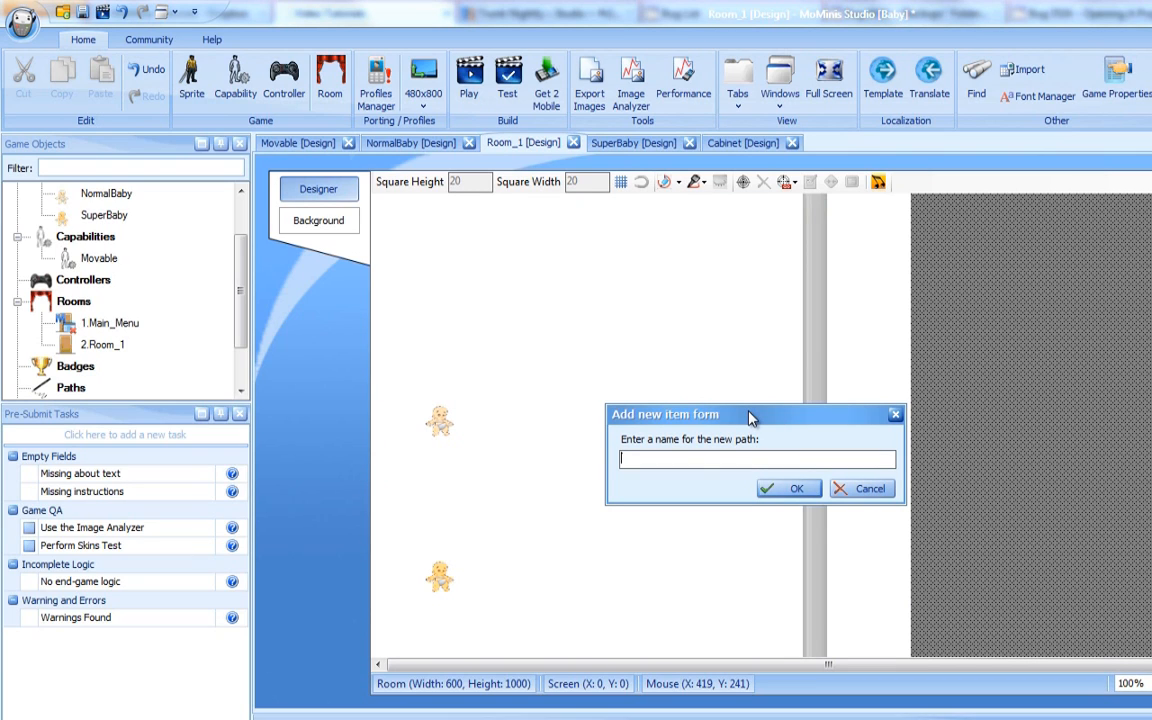
{"action": "type", "text": "Cabinet_Path"}
{"action": "left_click", "coordinate": [784, 490]}
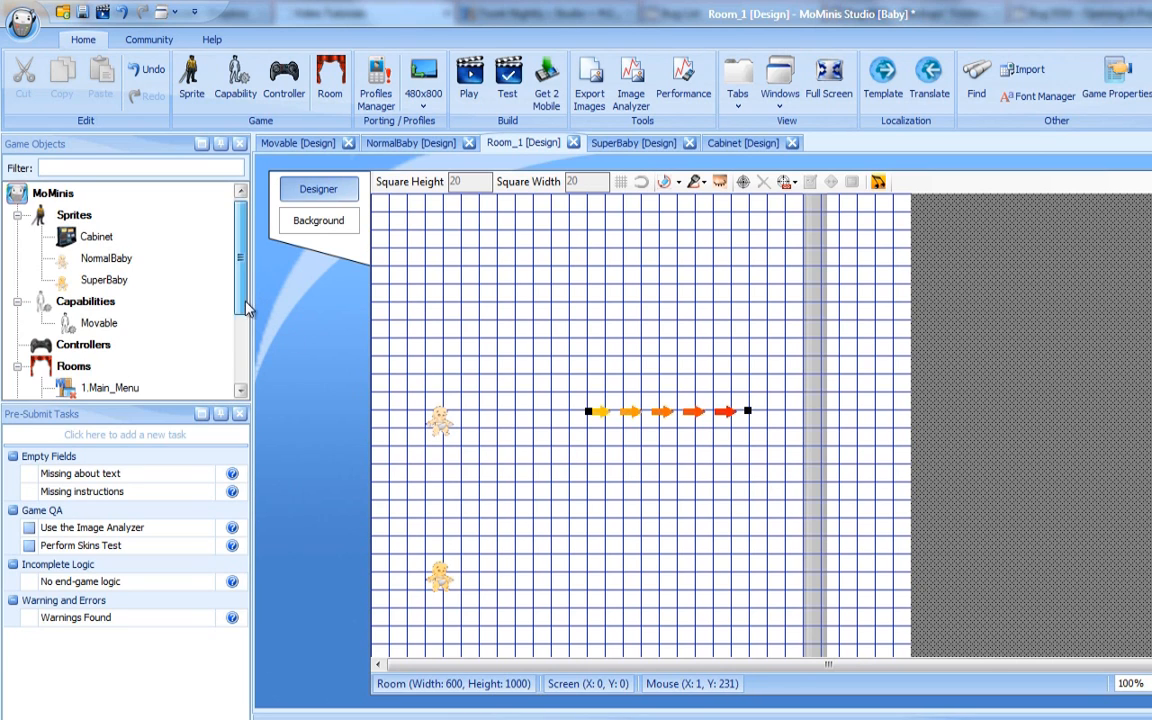
{"action": "scroll", "coordinate": [220, 290], "scroll_direction": "down", "scroll_amount": 2}
{"action": "left_click", "coordinate": [17, 324]}
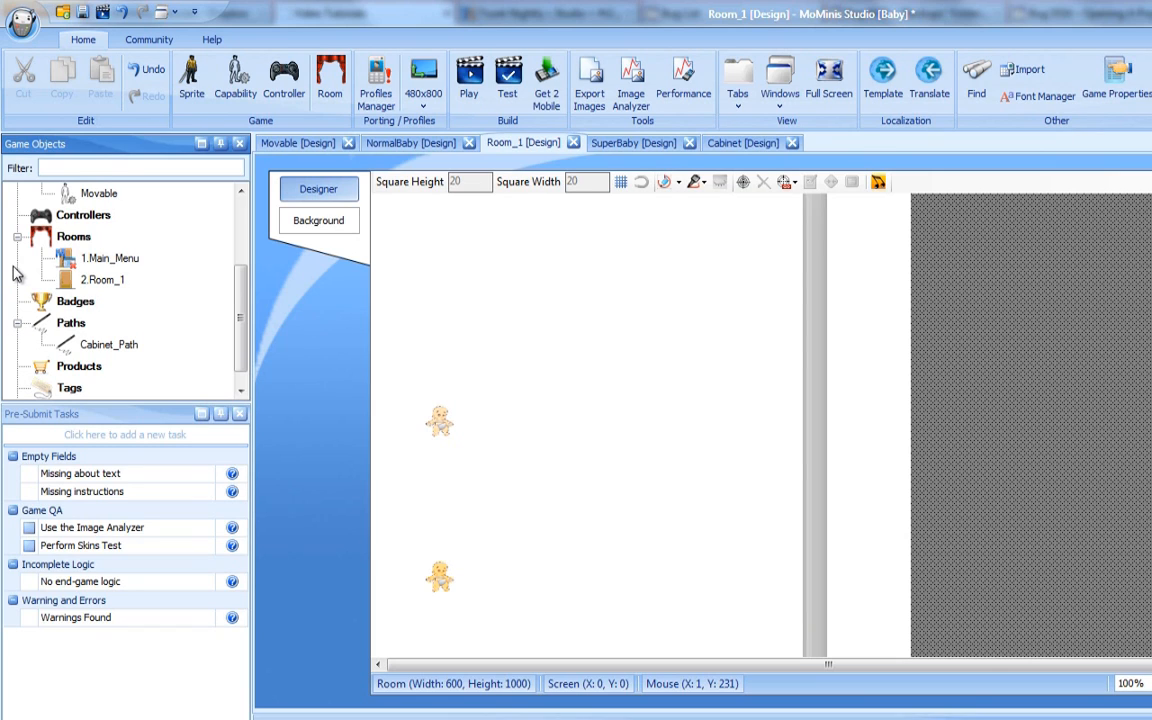
Open the Cabinet sprite's logic and add a Created event
{"action": "left_click_drag", "start_coordinate": [244, 283], "coordinate": [244, 200]}
{"action": "double_click", "coordinate": [105, 237]}
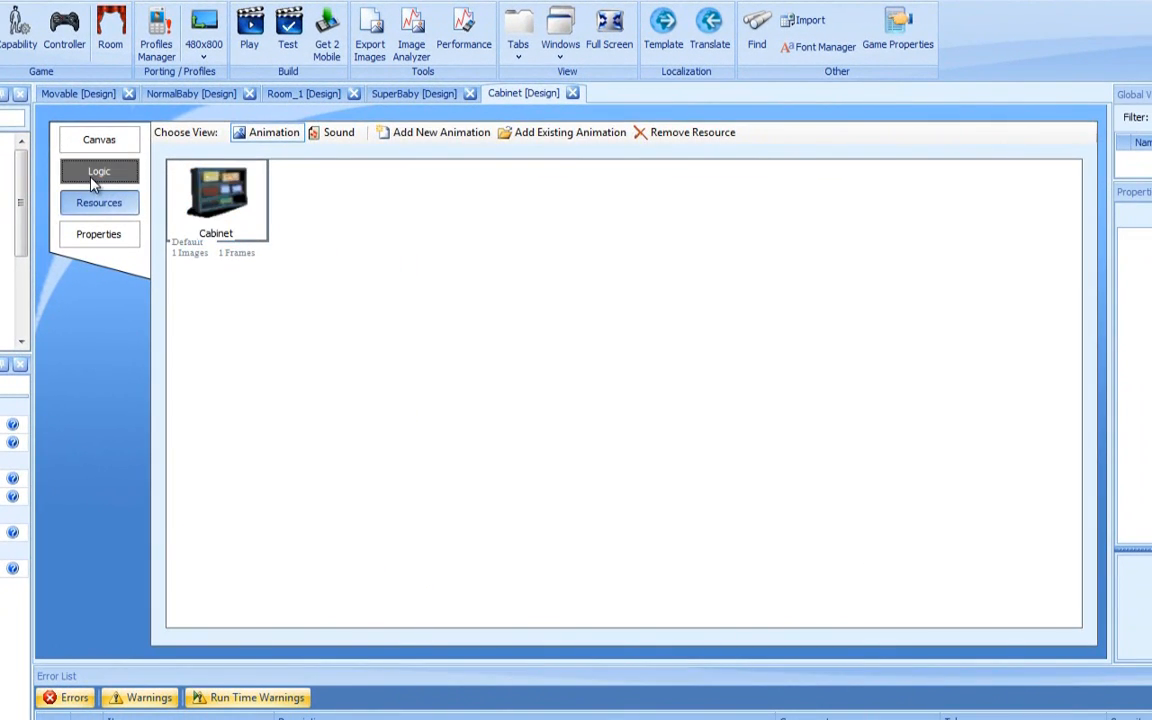
{"action": "left_click", "coordinate": [135, 179]}
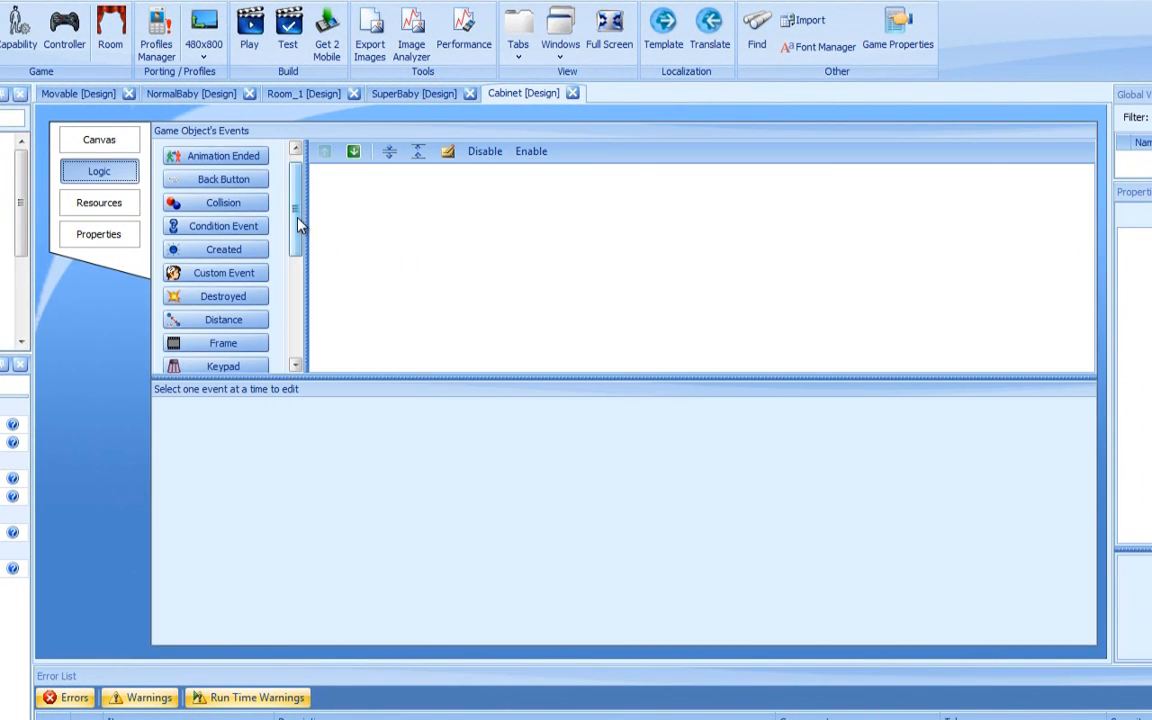
{"action": "scroll", "coordinate": [296, 221], "scroll_direction": "up", "scroll_amount": 1}
{"action": "left_click", "coordinate": [225, 262]}
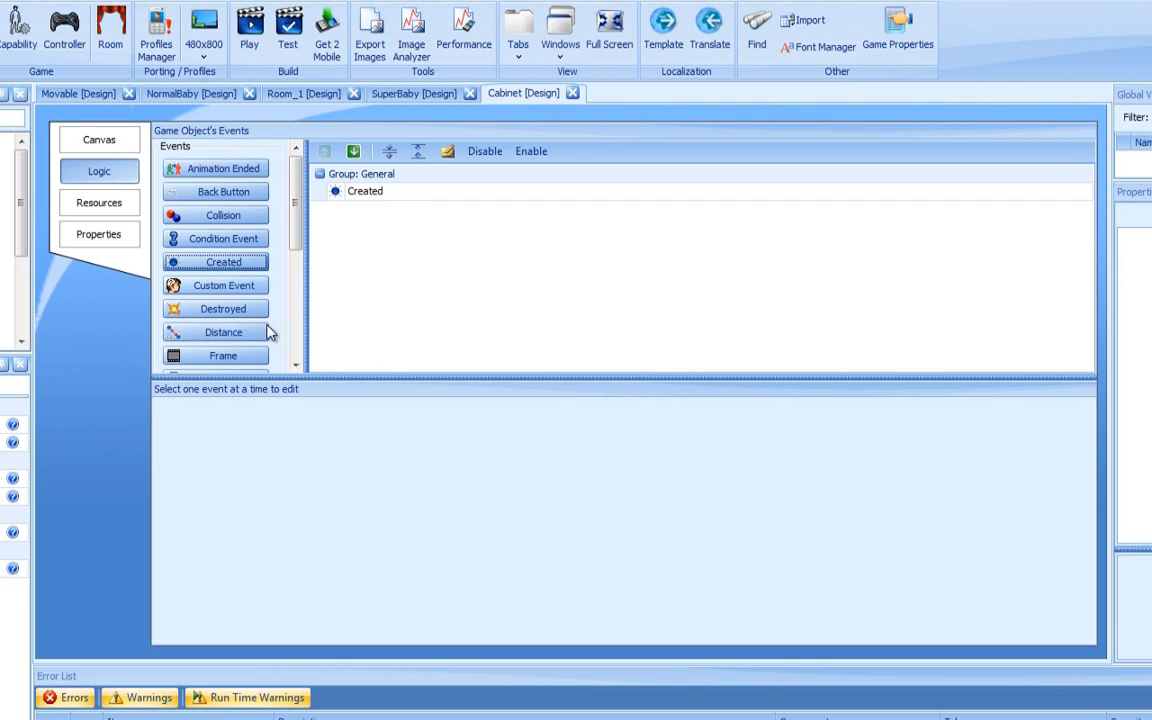
Add a Move In Path action to the Created event, moving self back and forth along Cabinet_Path at speed 30
{"action": "left_click", "coordinate": [366, 192]}
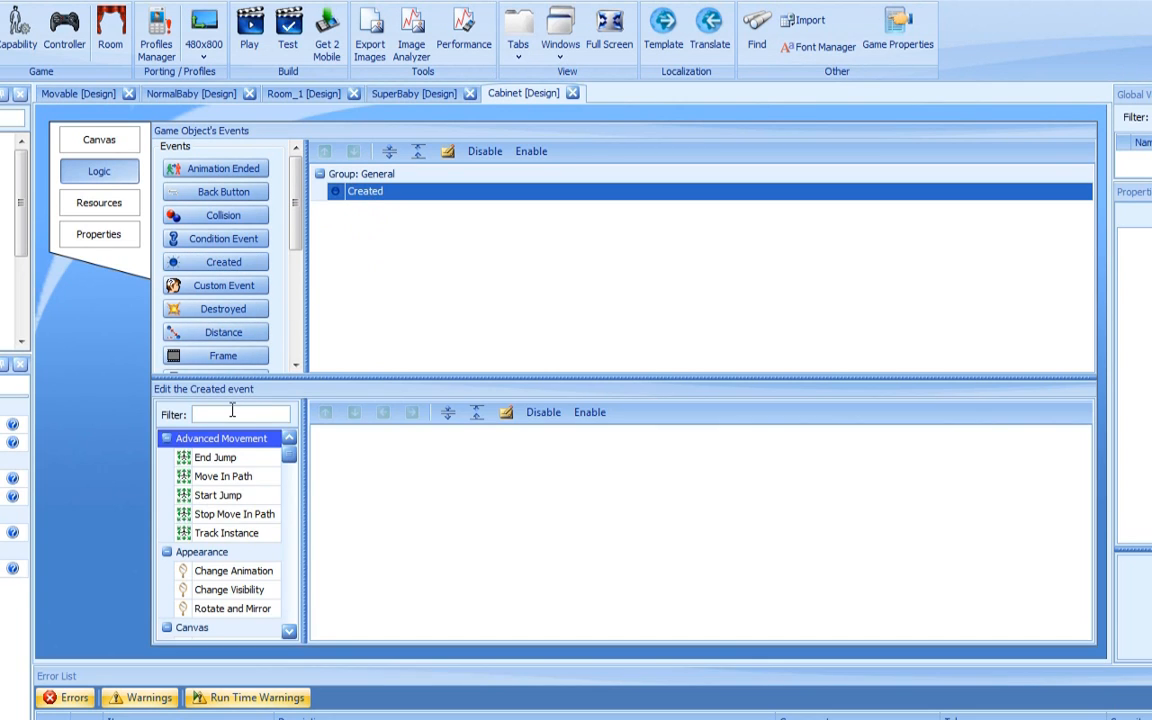
{"action": "left_click", "coordinate": [232, 413]}
{"action": "type", "text": "path"}
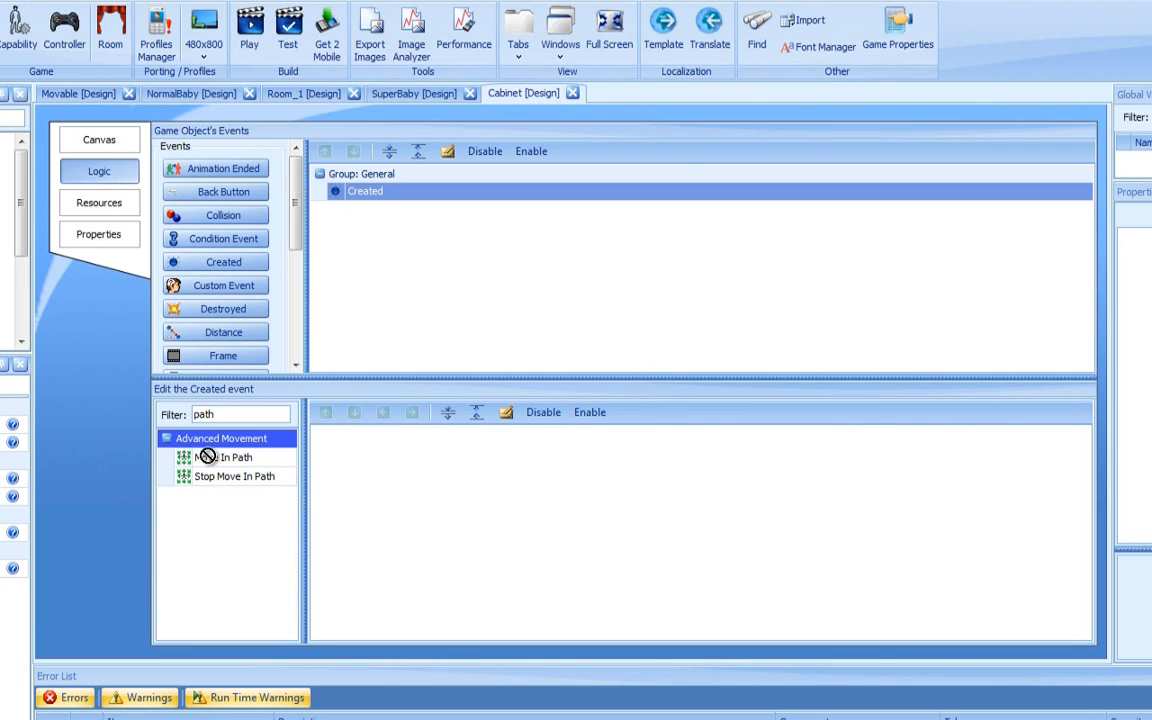
{"action": "double_click", "coordinate": [222, 457]}
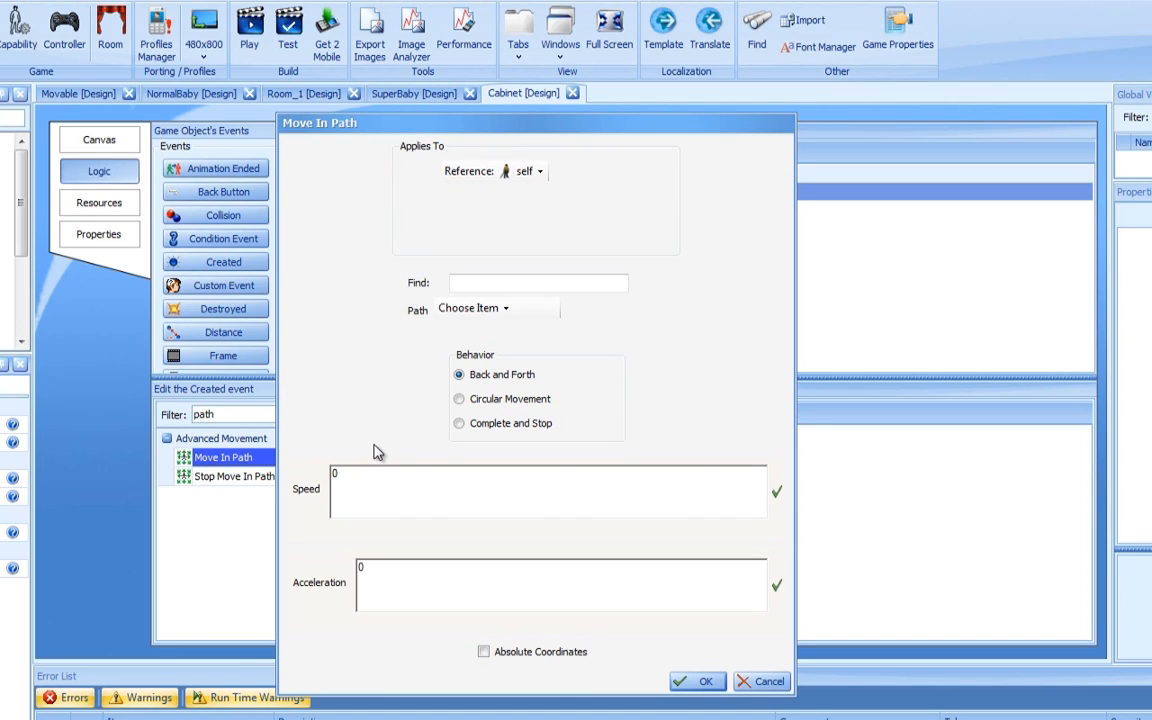
{"action": "left_click", "coordinate": [504, 308]}
{"action": "left_click", "coordinate": [494, 330]}
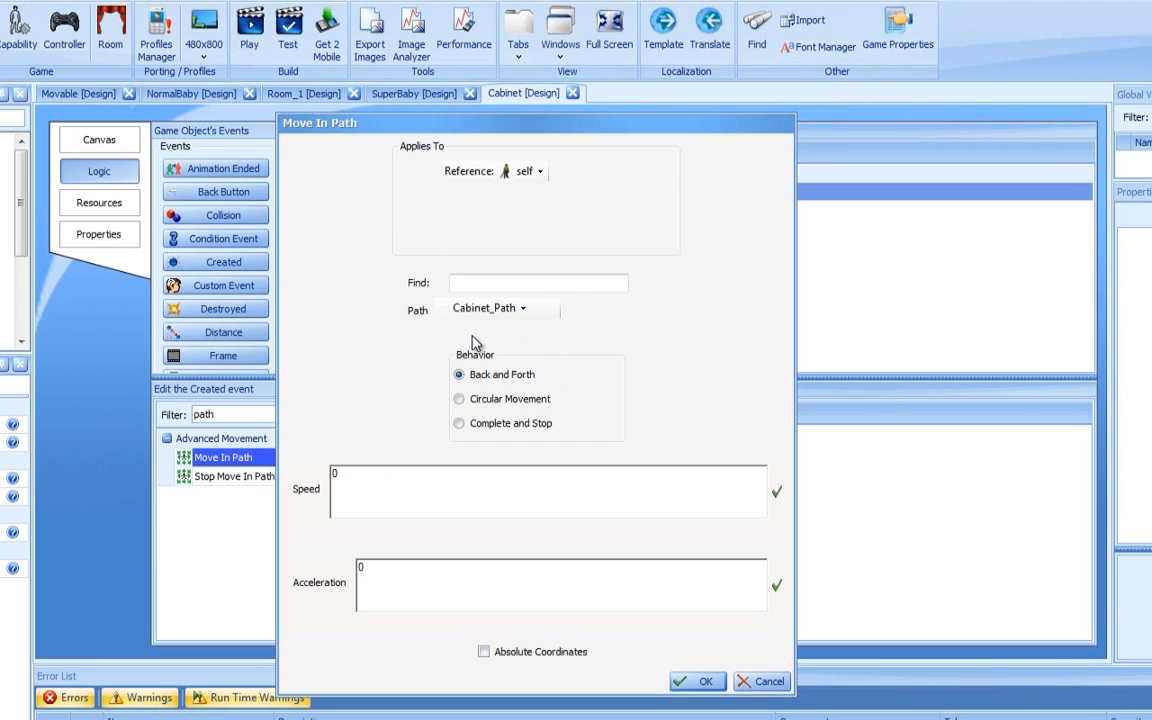
{"action": "left_click_drag", "start_coordinate": [352, 474], "coordinate": [306, 473]}
{"action": "left_click", "coordinate": [697, 683]}
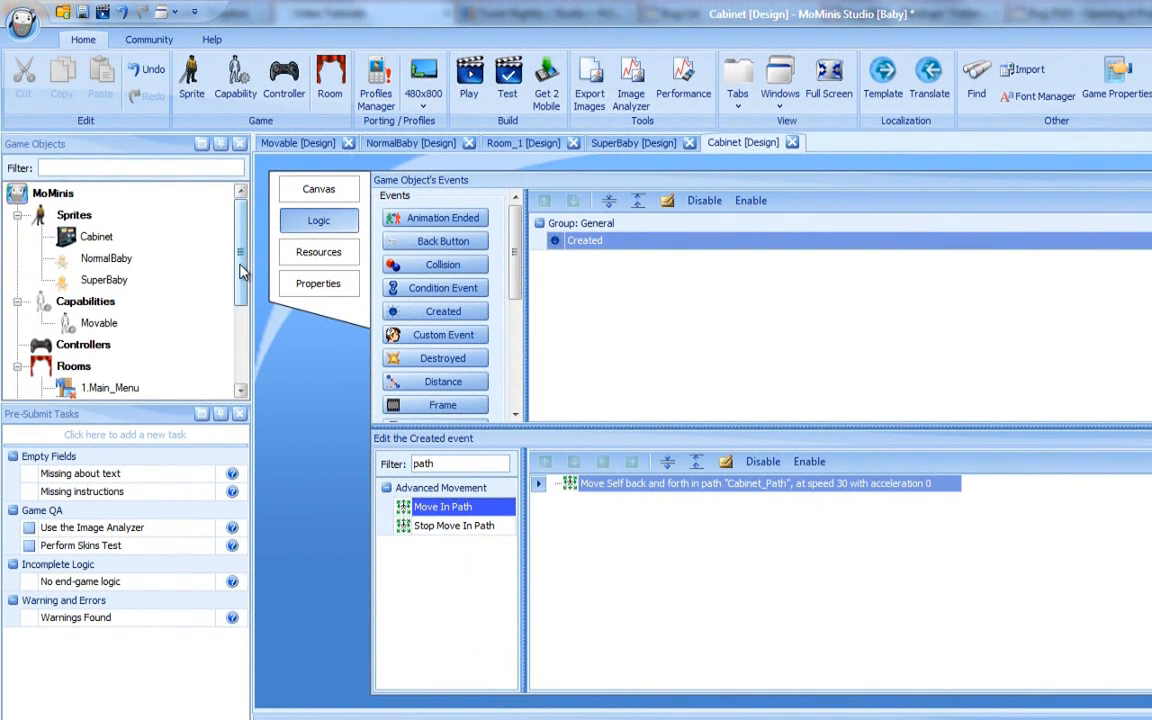
Place two Cabinet instances in Room_1, one level with each baby and some distance in front of it
{"action": "left_click_drag", "start_coordinate": [240, 270], "coordinate": [240, 315]}
{"action": "double_click", "coordinate": [100, 323]}
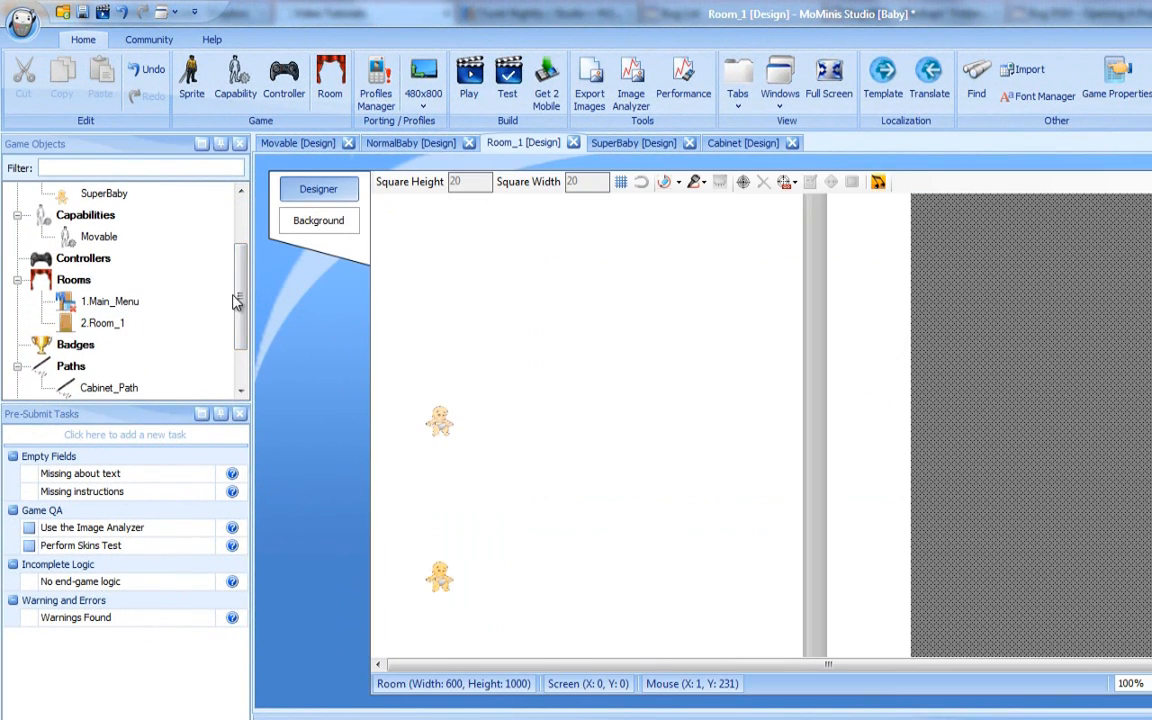
{"action": "left_click_drag", "start_coordinate": [240, 301], "coordinate": [242, 250]}
{"action": "left_click_drag", "start_coordinate": [104, 230], "coordinate": [704, 424]}
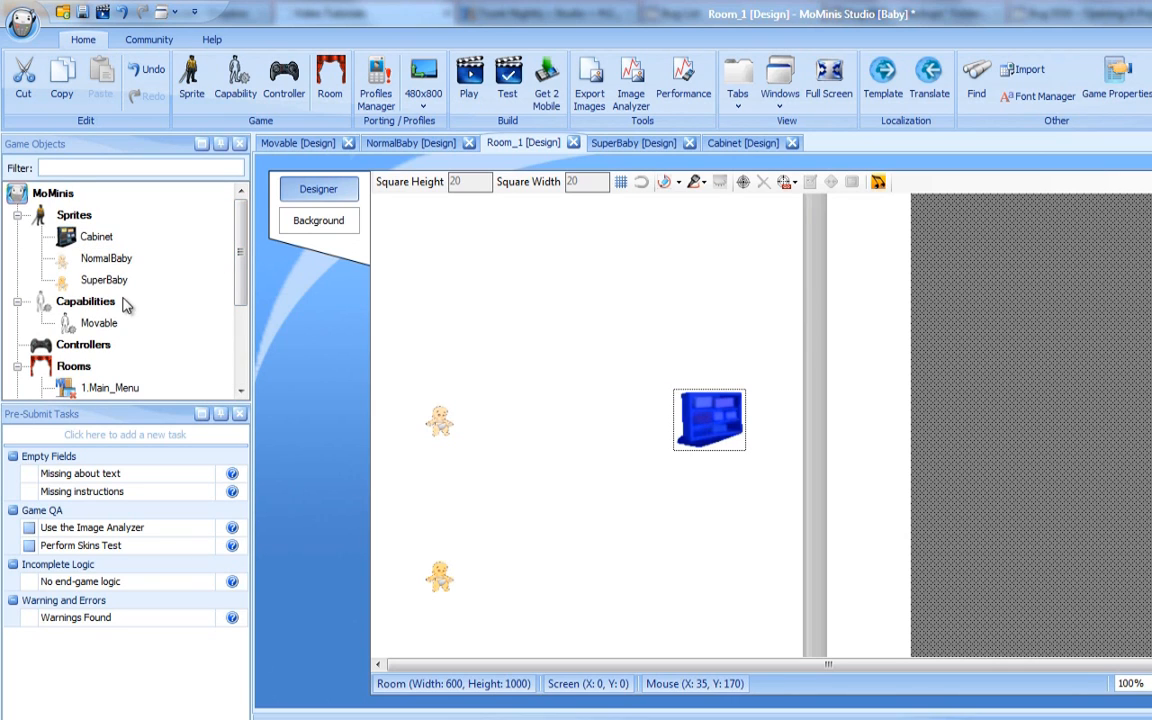
{"action": "left_click_drag", "start_coordinate": [85, 236], "coordinate": [699, 583]}
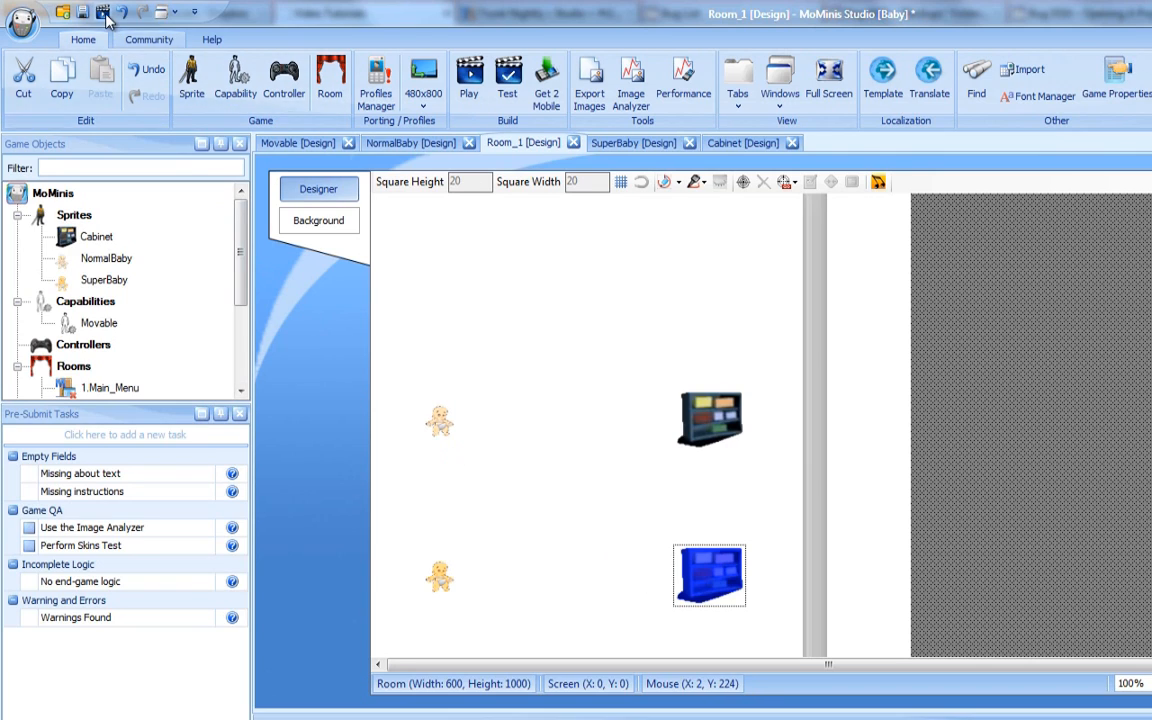
Run a new game to check the cabinets' movement along the path, and close the simulator
{"action": "left_click", "coordinate": [469, 75]}
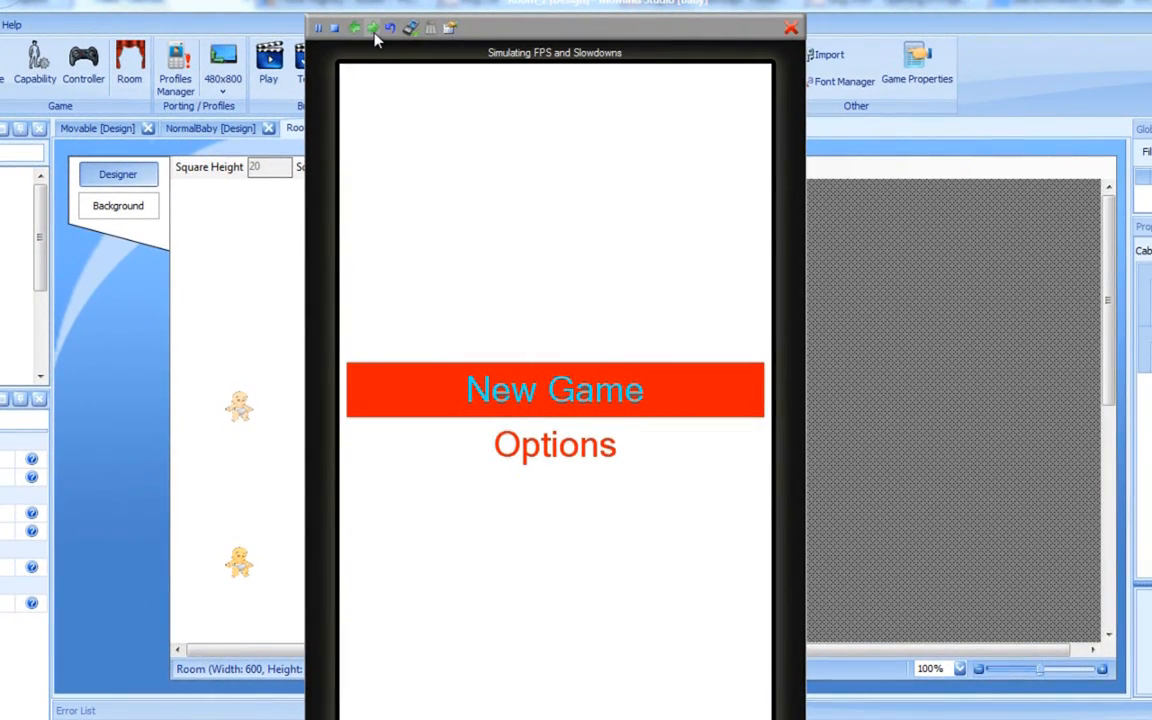
{"action": "key", "text": "Return"}
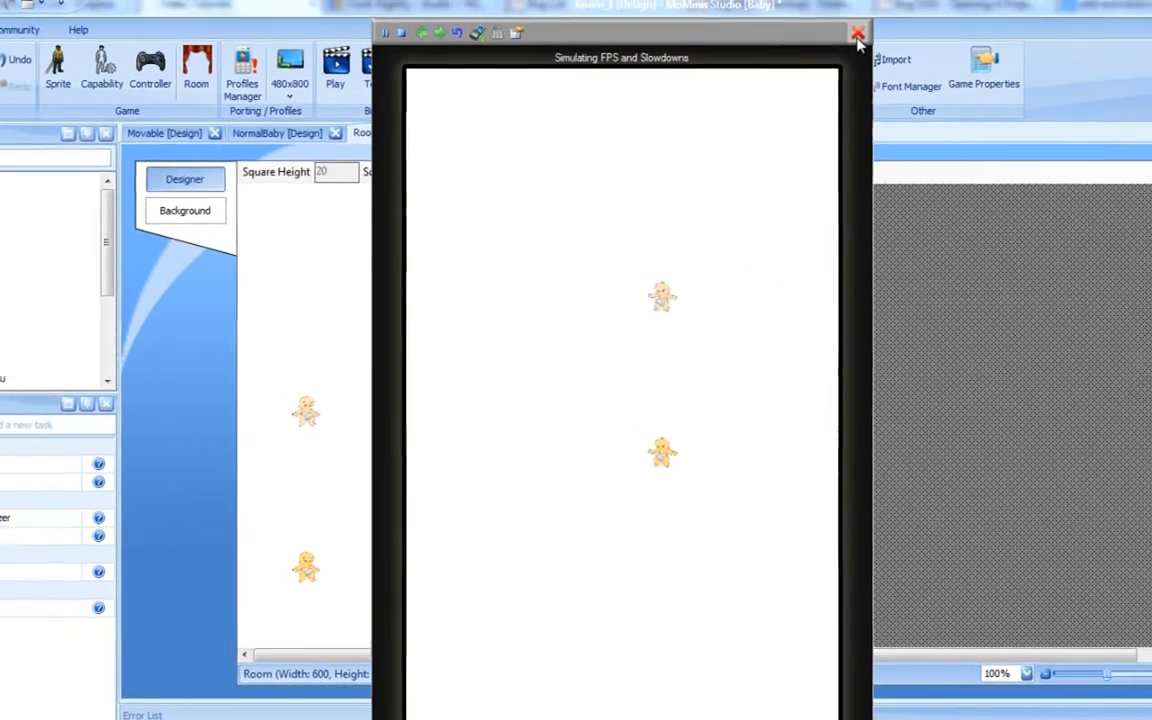
{"action": "left_click", "coordinate": [791, 28]}
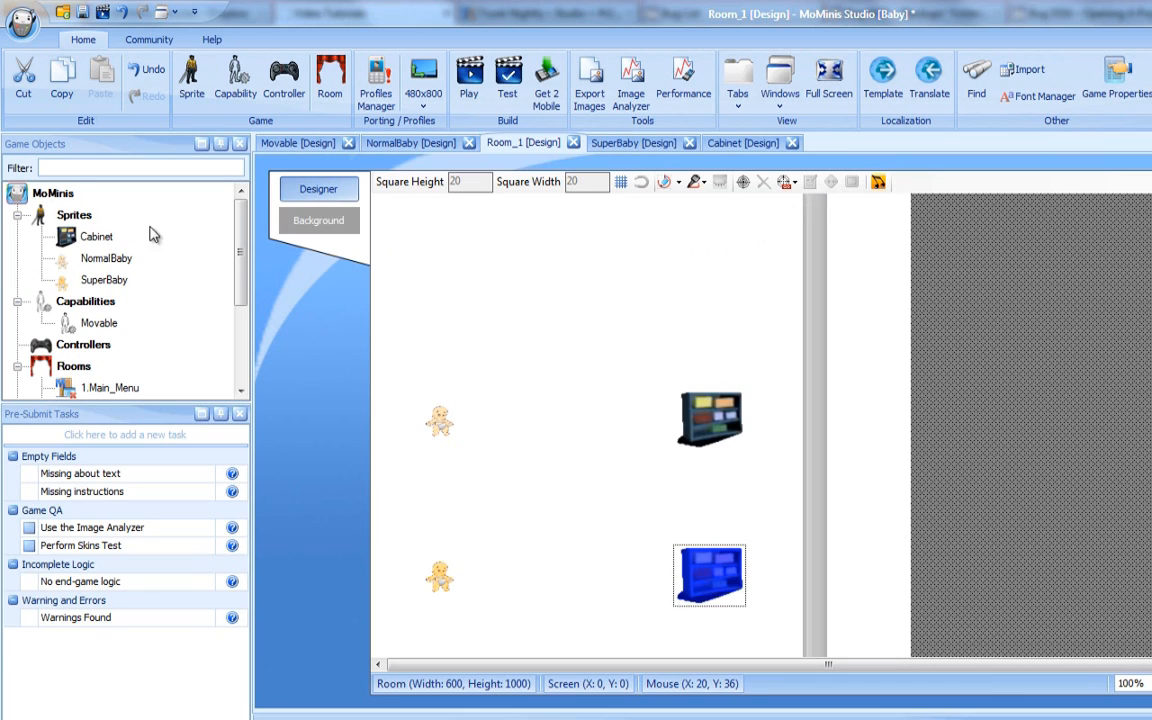
Add a Collision event to the SuperBaby sprite's logic for the Cabinet type, with Pixel Level precision and the Collision Started state
{"action": "double_click", "coordinate": [103, 280]}
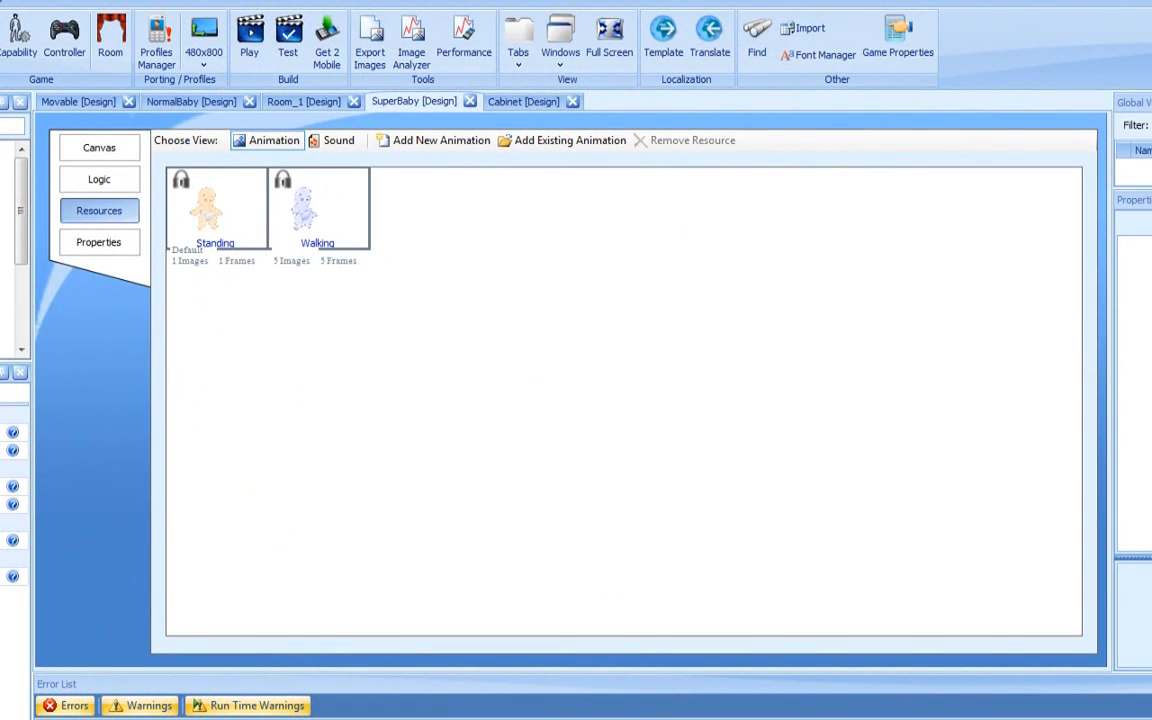
{"action": "left_click", "coordinate": [90, 182]}
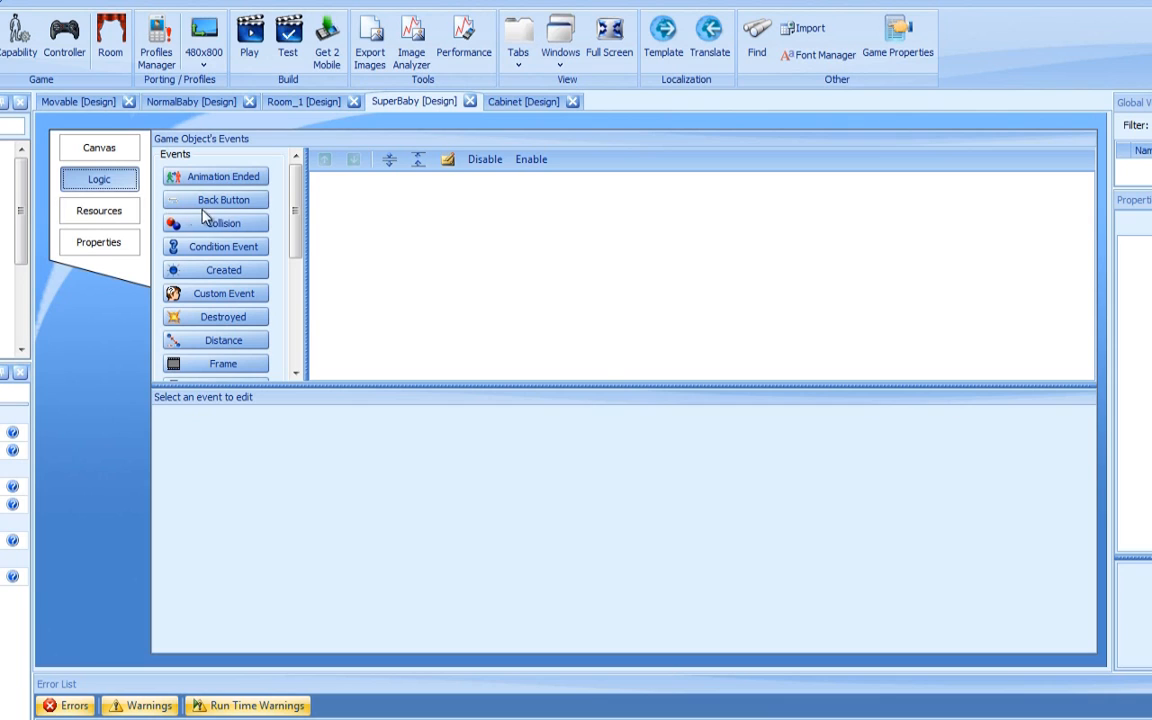
{"action": "left_click", "coordinate": [222, 226]}
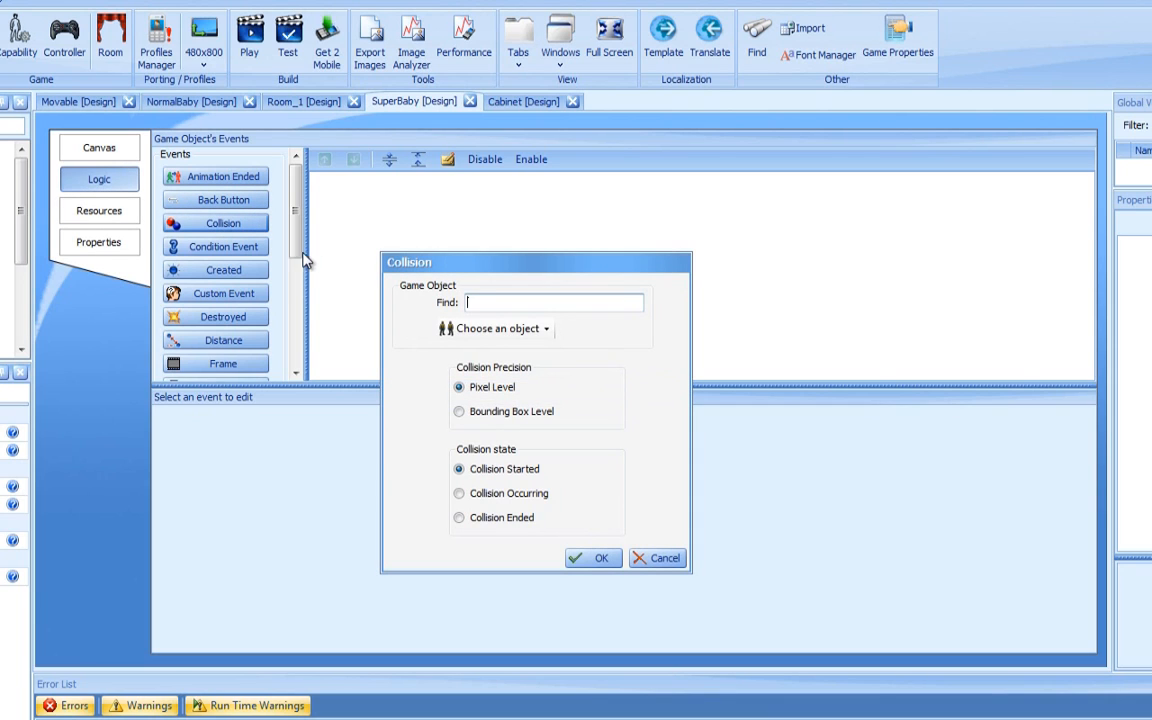
{"action": "left_click", "coordinate": [505, 328]}
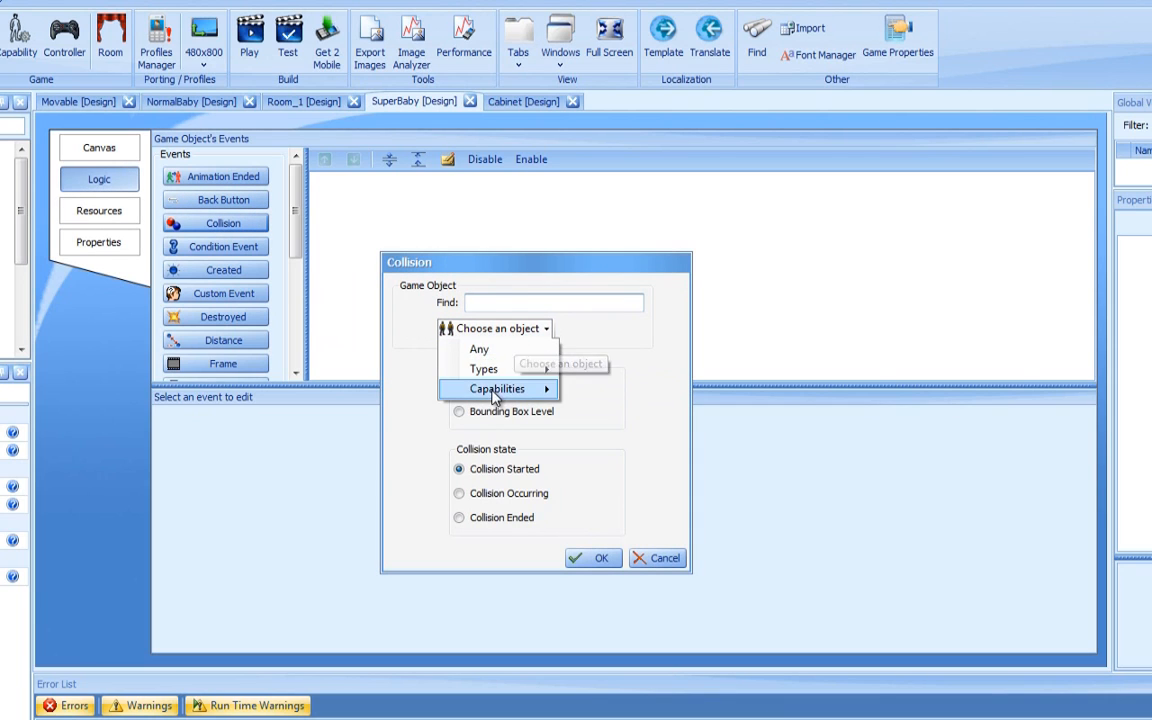
{"action": "mouse_move", "coordinate": [490, 369]}
{"action": "left_click", "coordinate": [605, 372]}
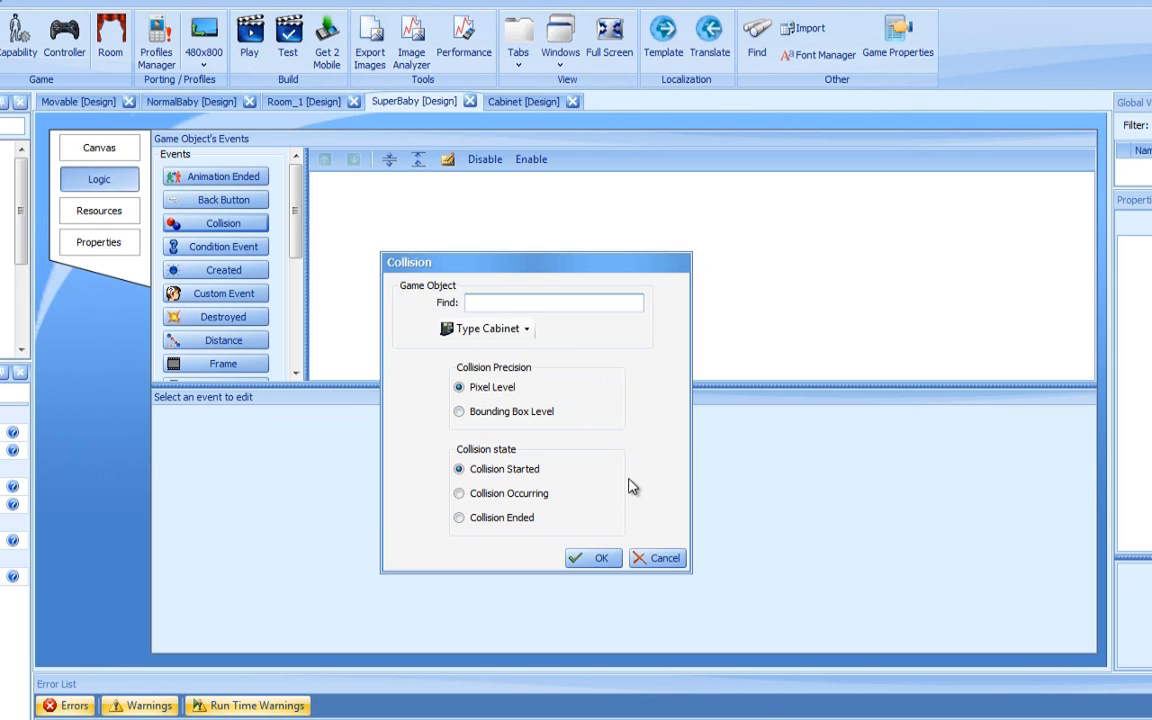
{"action": "left_click", "coordinate": [600, 558]}
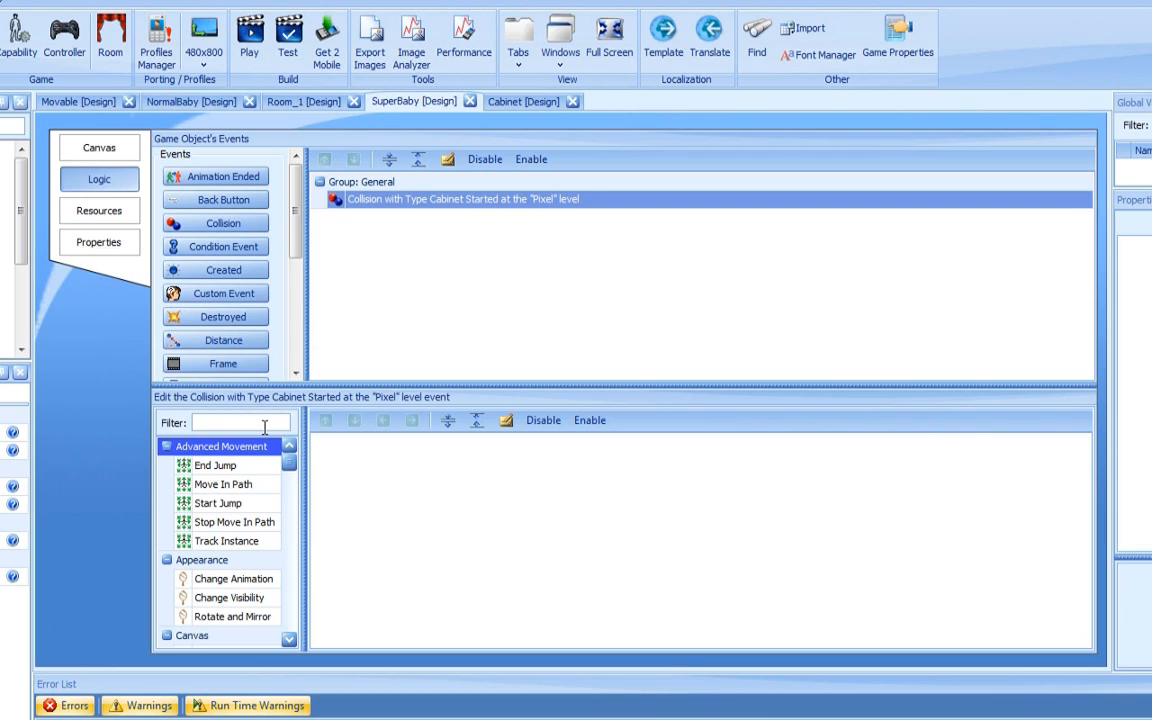
Add a Destroy action to SuperBaby's Cabinet collision event, with its reference set to other
{"action": "type", "text": "dest"}
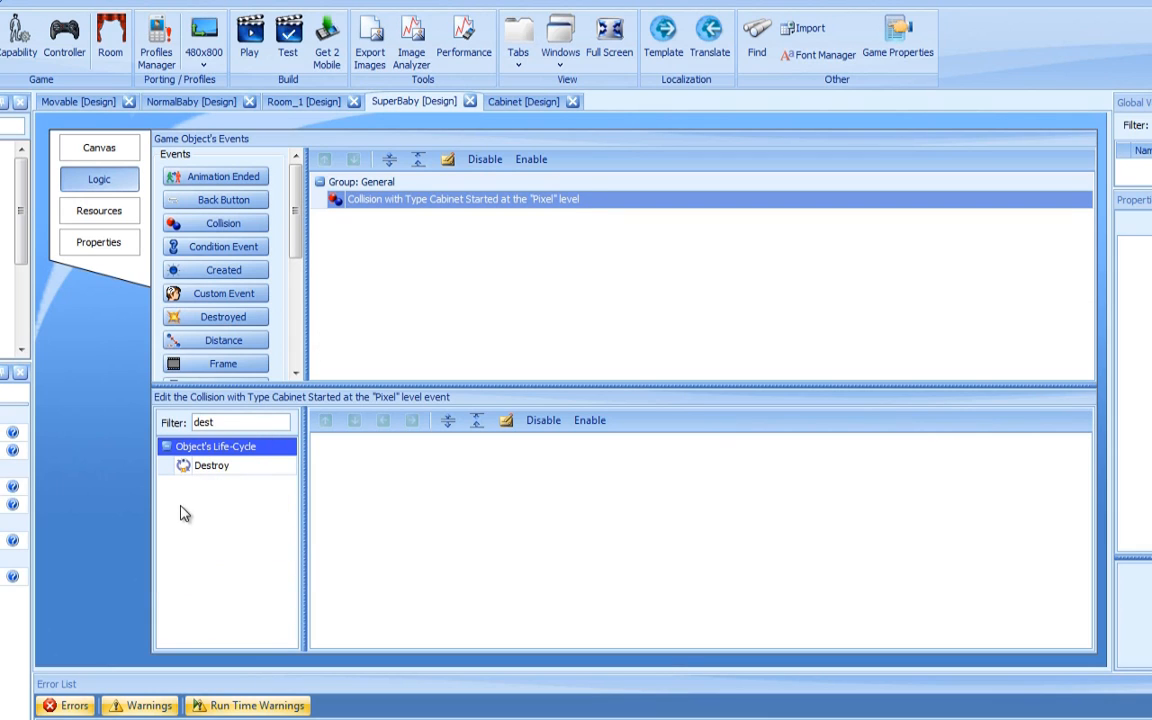
{"action": "double_click", "coordinate": [228, 468]}
{"action": "left_click", "coordinate": [522, 384]}
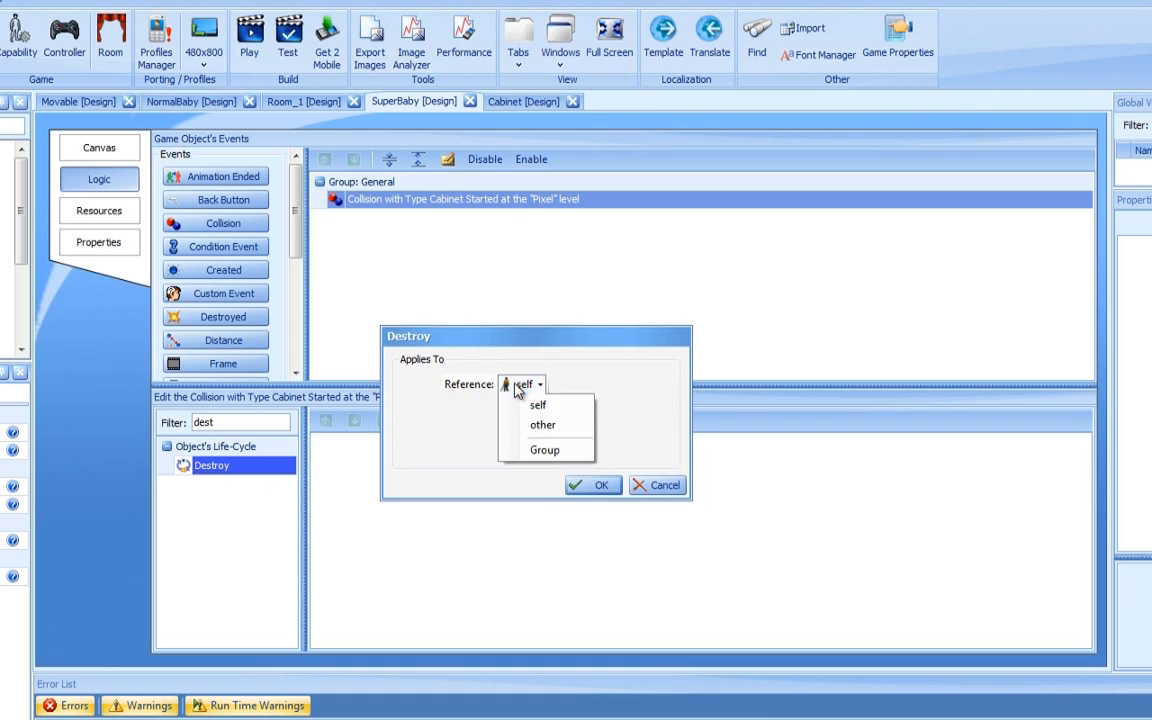
{"action": "left_click", "coordinate": [522, 430]}
{"action": "left_click", "coordinate": [533, 386]}
{"action": "left_click", "coordinate": [532, 448]}
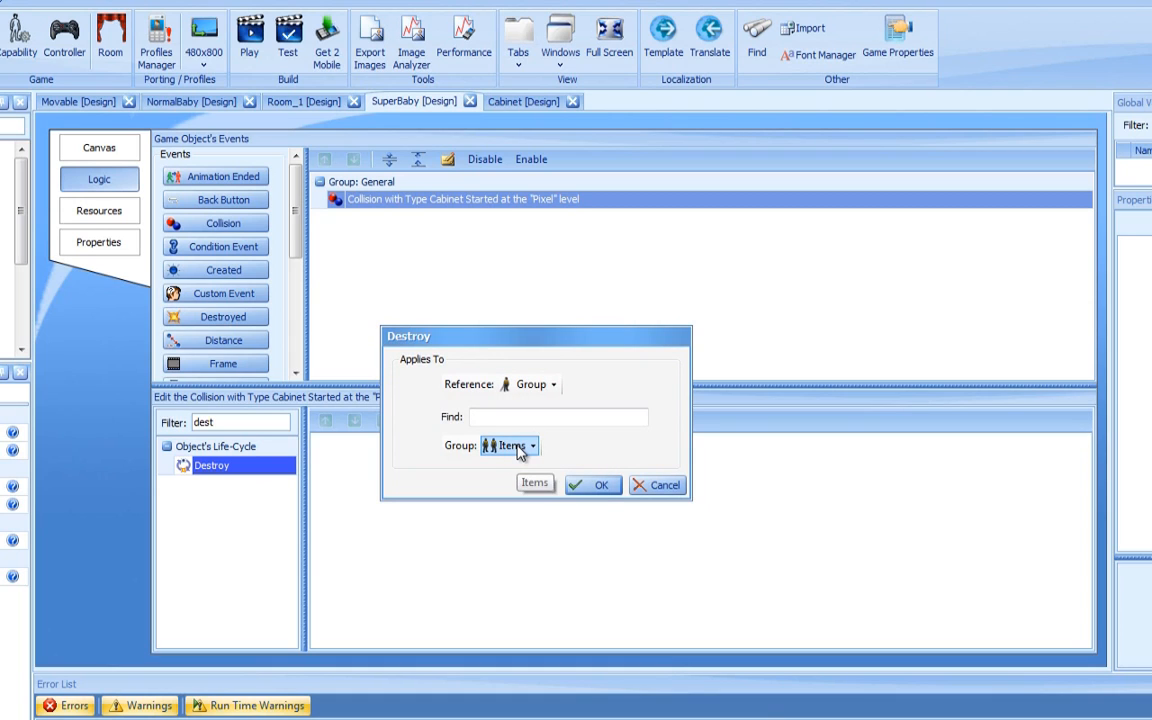
{"action": "left_click", "coordinate": [518, 446]}
{"action": "left_click", "coordinate": [532, 385]}
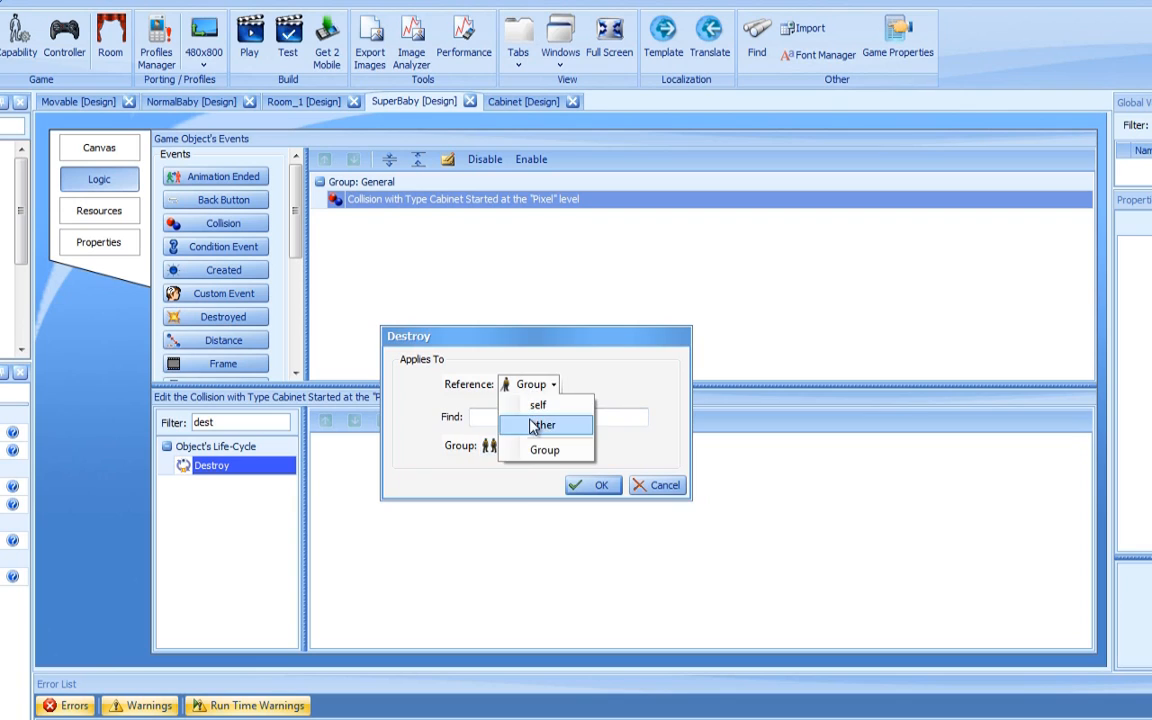
{"action": "left_click", "coordinate": [533, 425]}
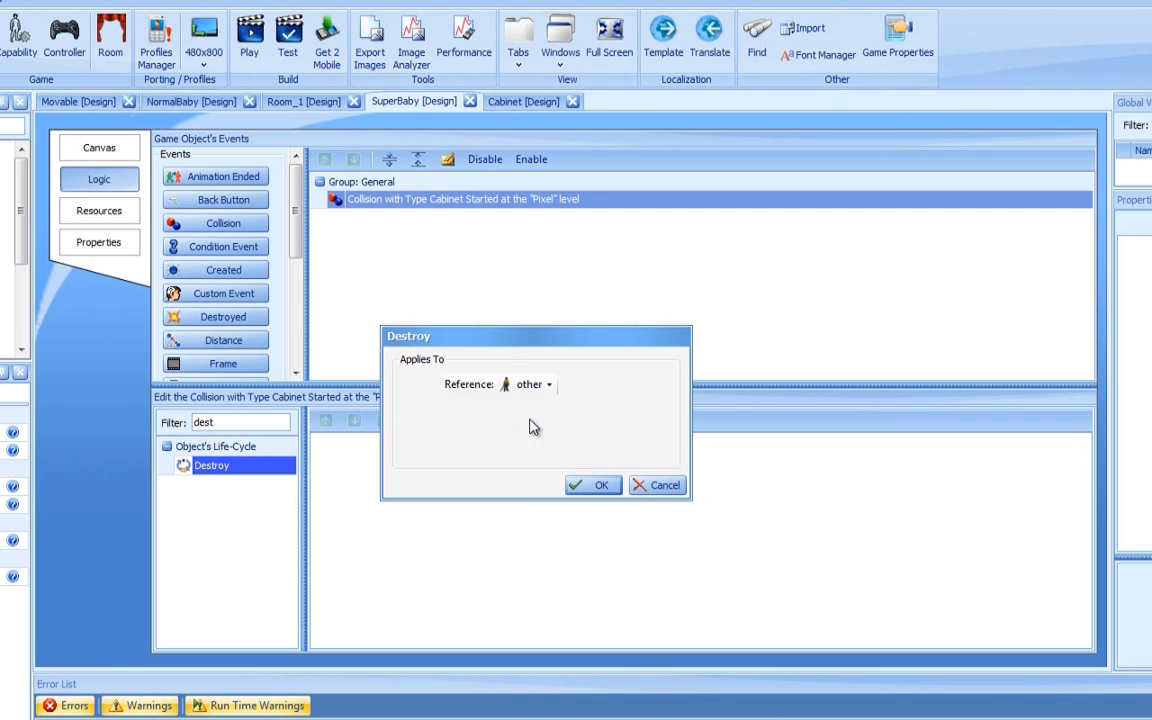
{"action": "left_click", "coordinate": [590, 486]}
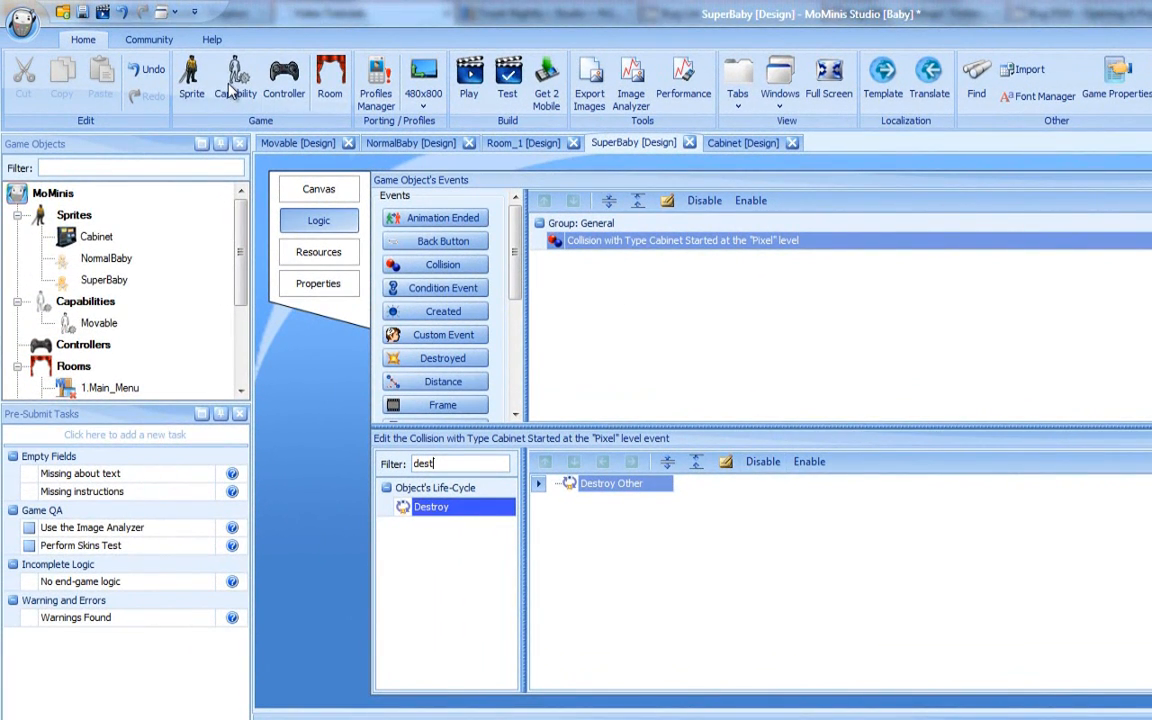
Create a new capability named Throwable and open it for editing
{"action": "left_click", "coordinate": [230, 90]}
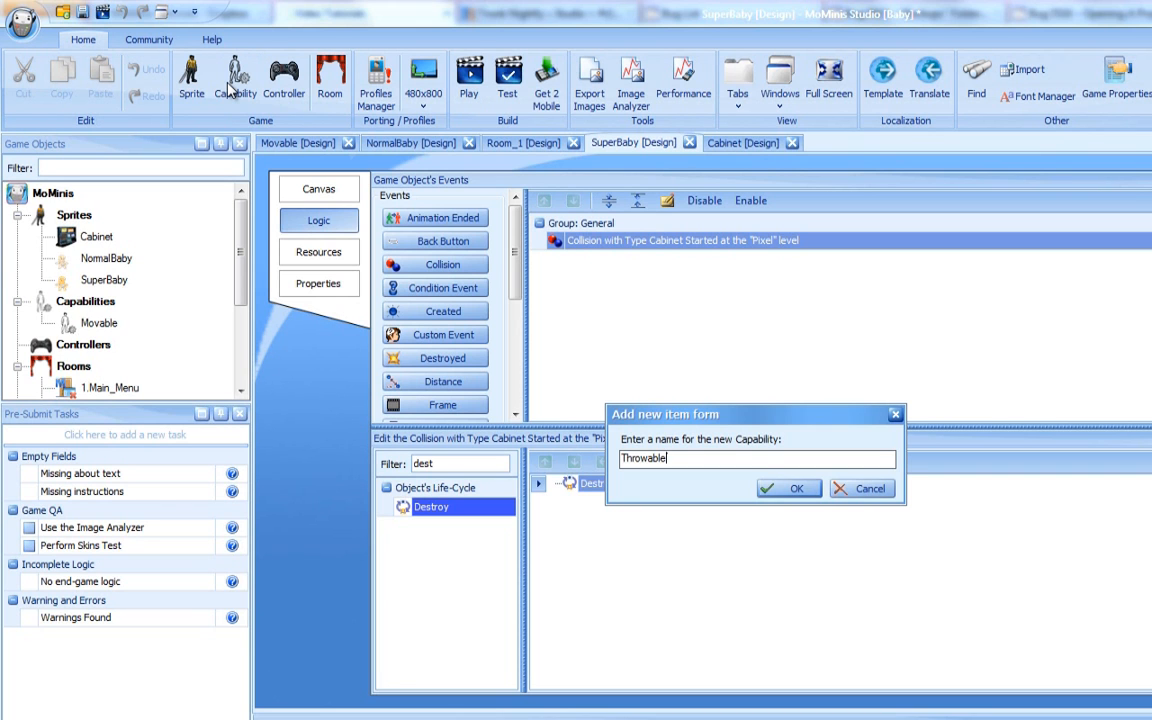
{"action": "key", "text": "Return"}
{"action": "left_click", "coordinate": [110, 348]}
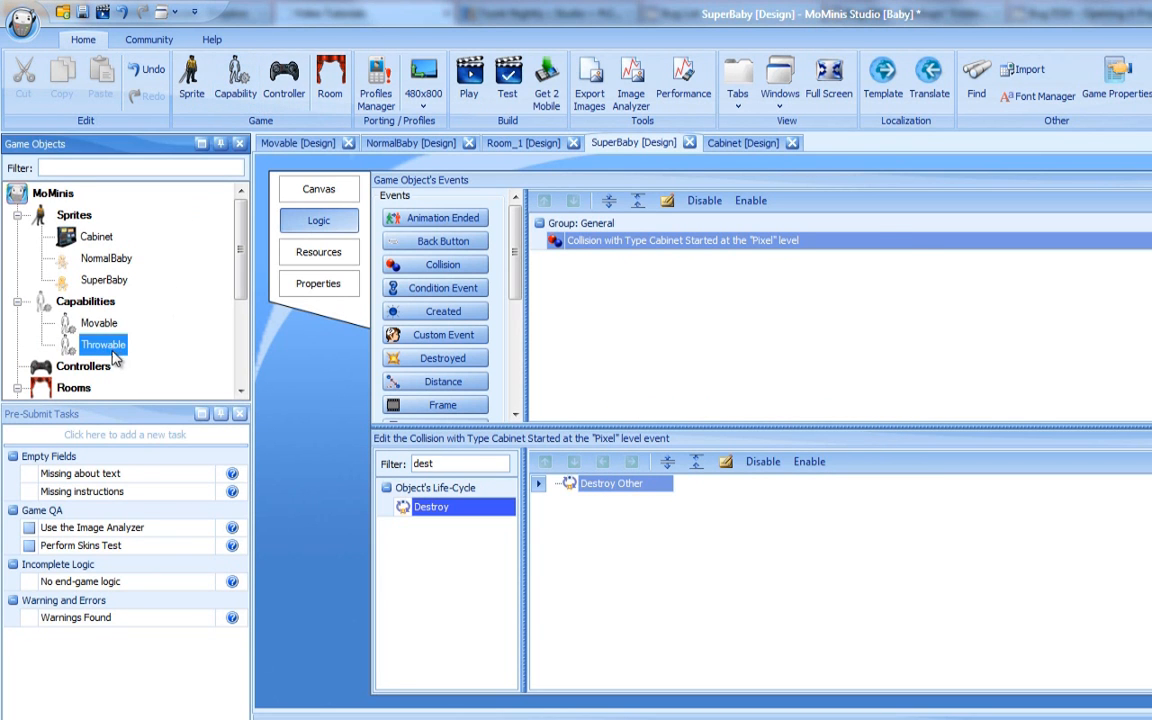
{"action": "double_click", "coordinate": [113, 354]}
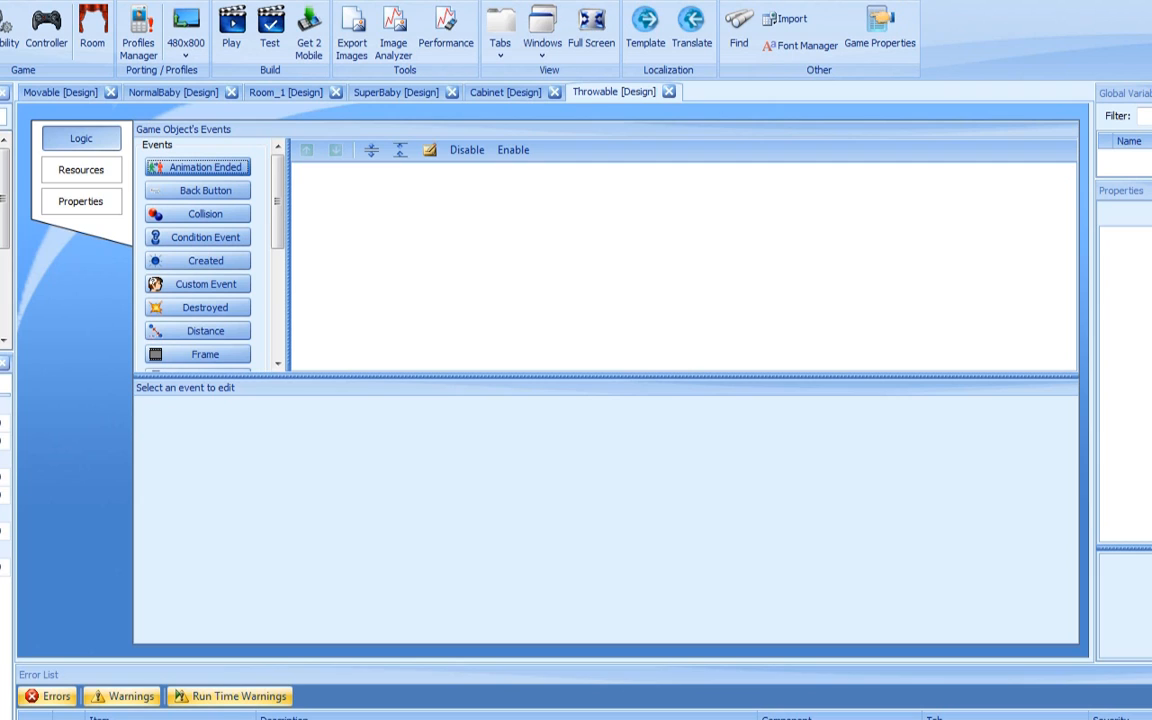
Add two new animations named Standing and Thrown to the Throwable capability's resources
{"action": "left_click", "coordinate": [82, 170]}
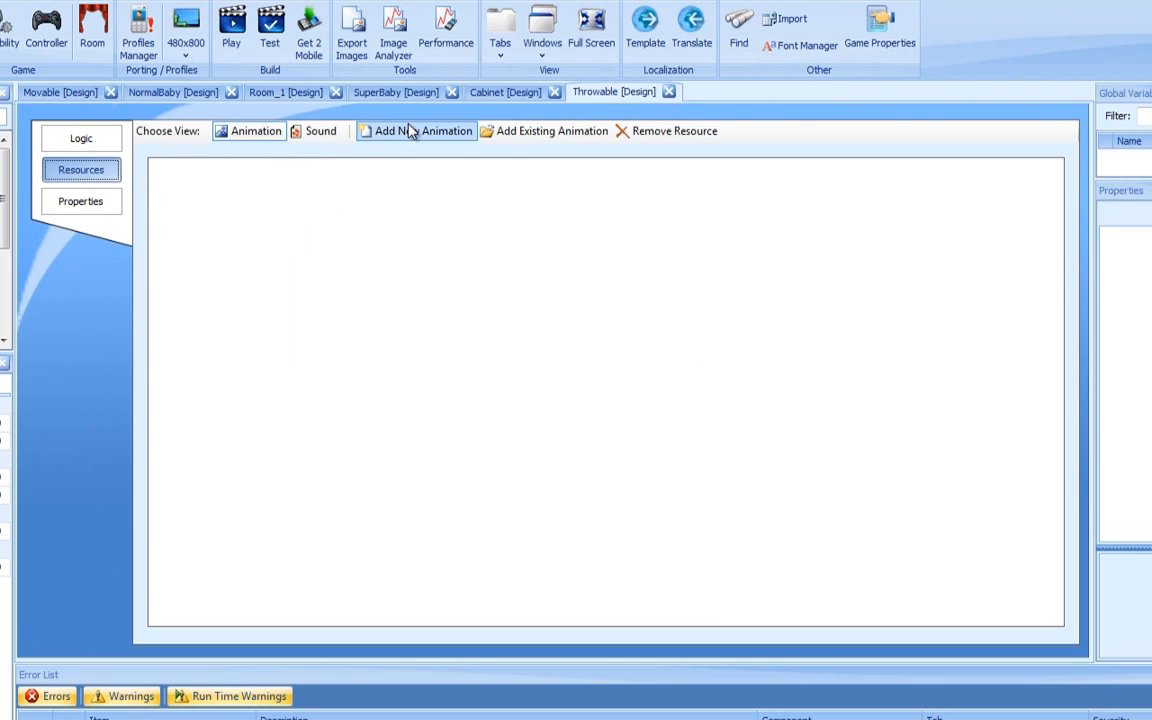
{"action": "left_click", "coordinate": [412, 131]}
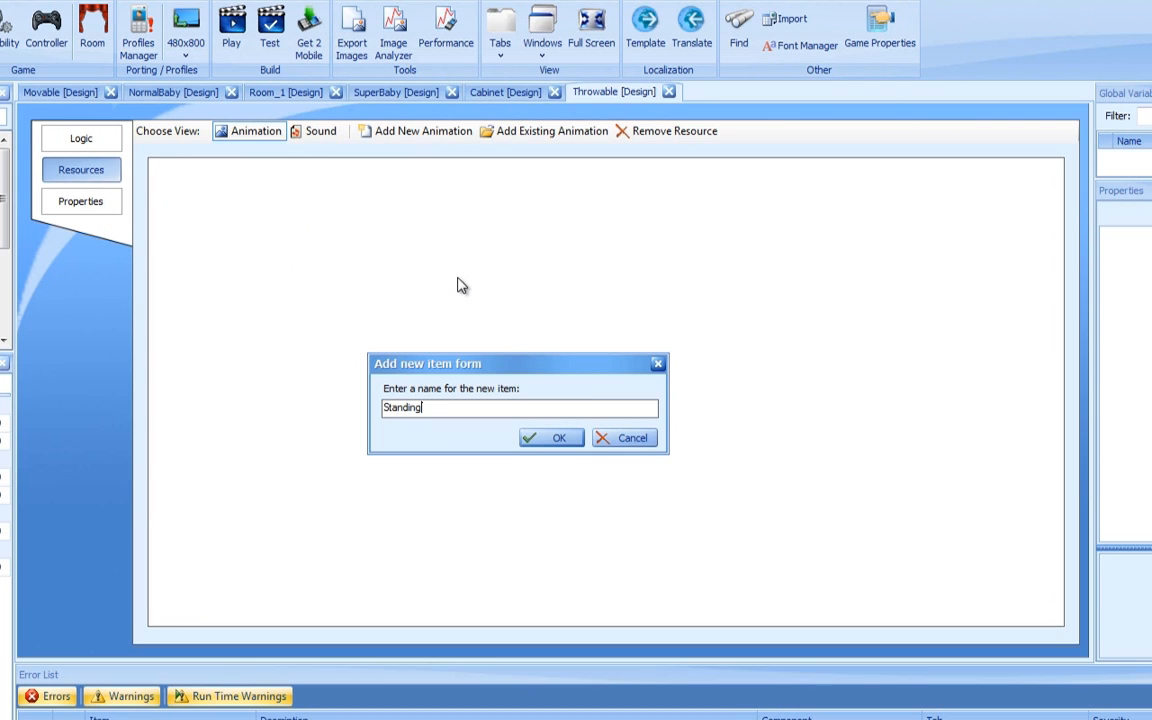
{"action": "key", "text": "Return"}
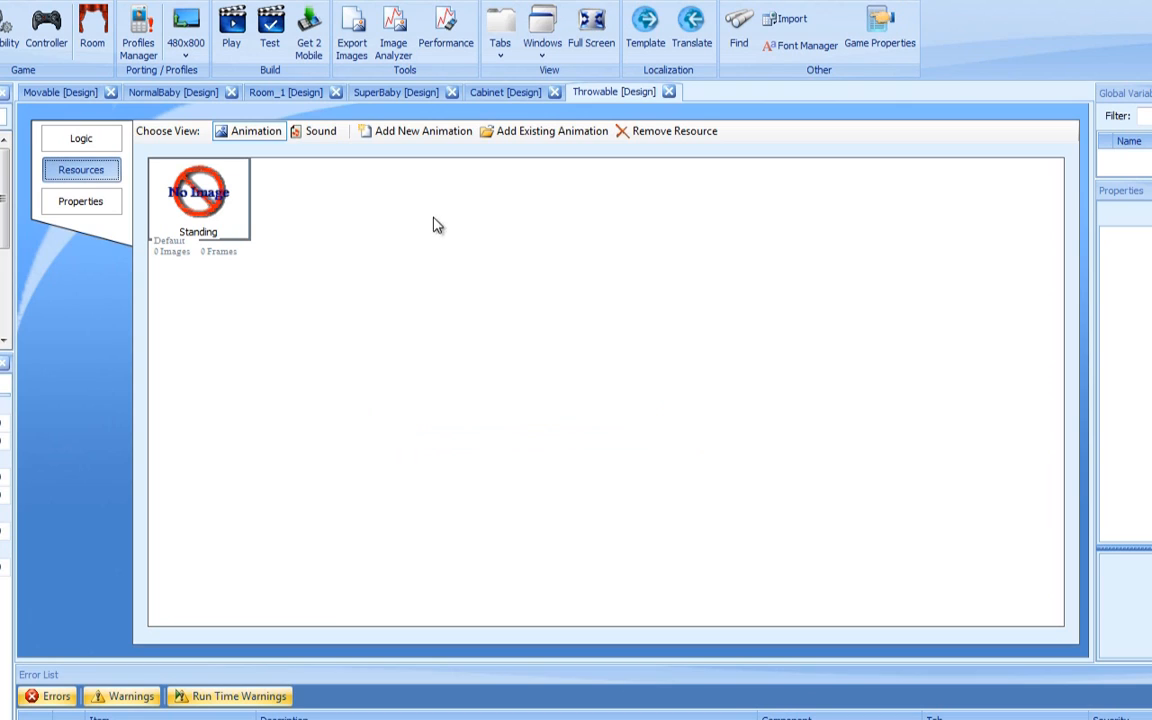
{"action": "left_click", "coordinate": [394, 137]}
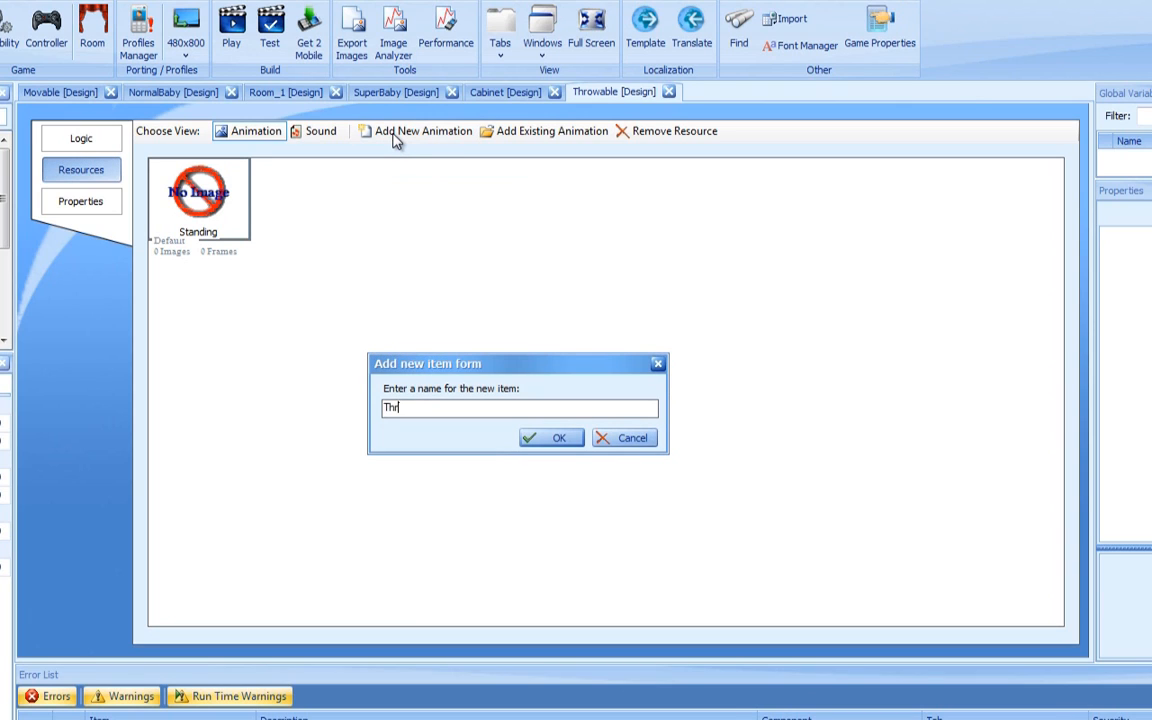
{"action": "key", "text": "Return"}
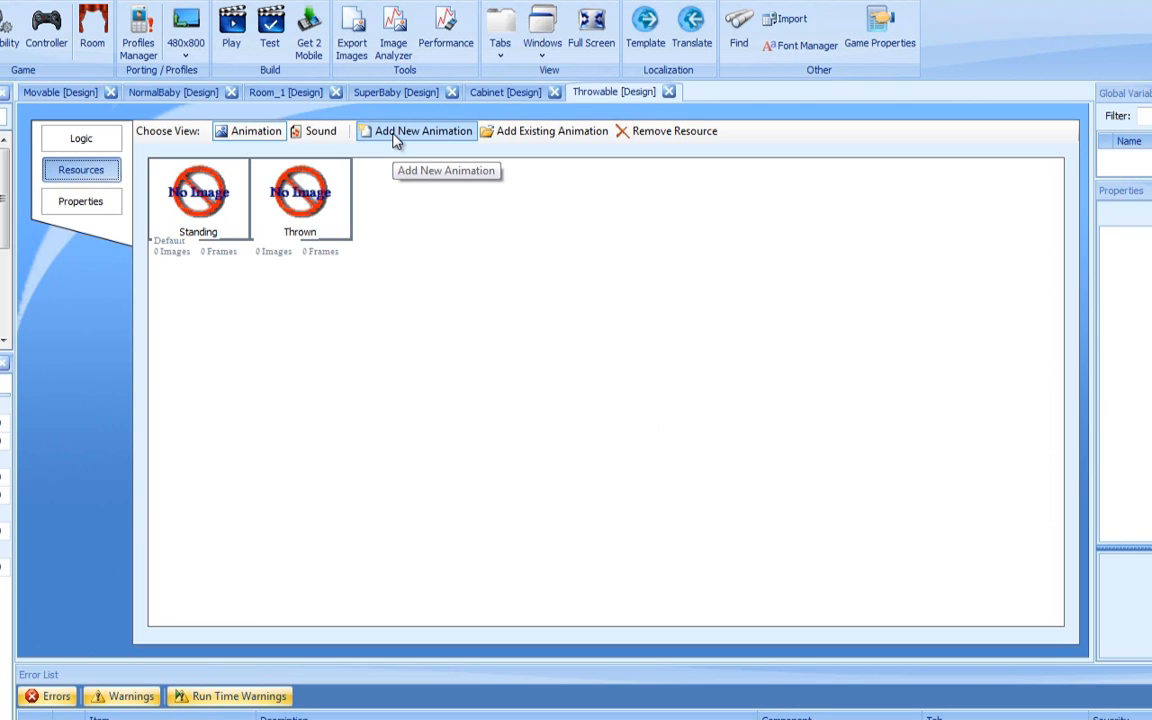
Add RegularBaby_Walking(0).png from the Babies folder to the Standing animation and use it as its single frame
{"action": "double_click", "coordinate": [228, 176]}
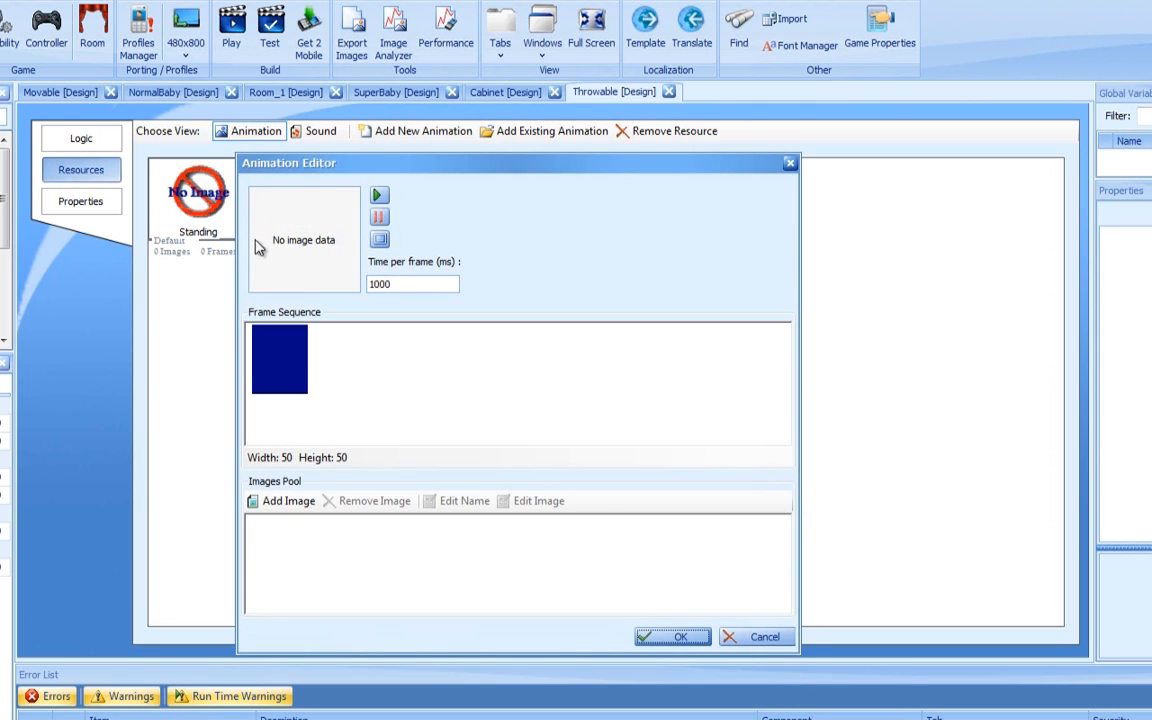
{"action": "left_click", "coordinate": [306, 507]}
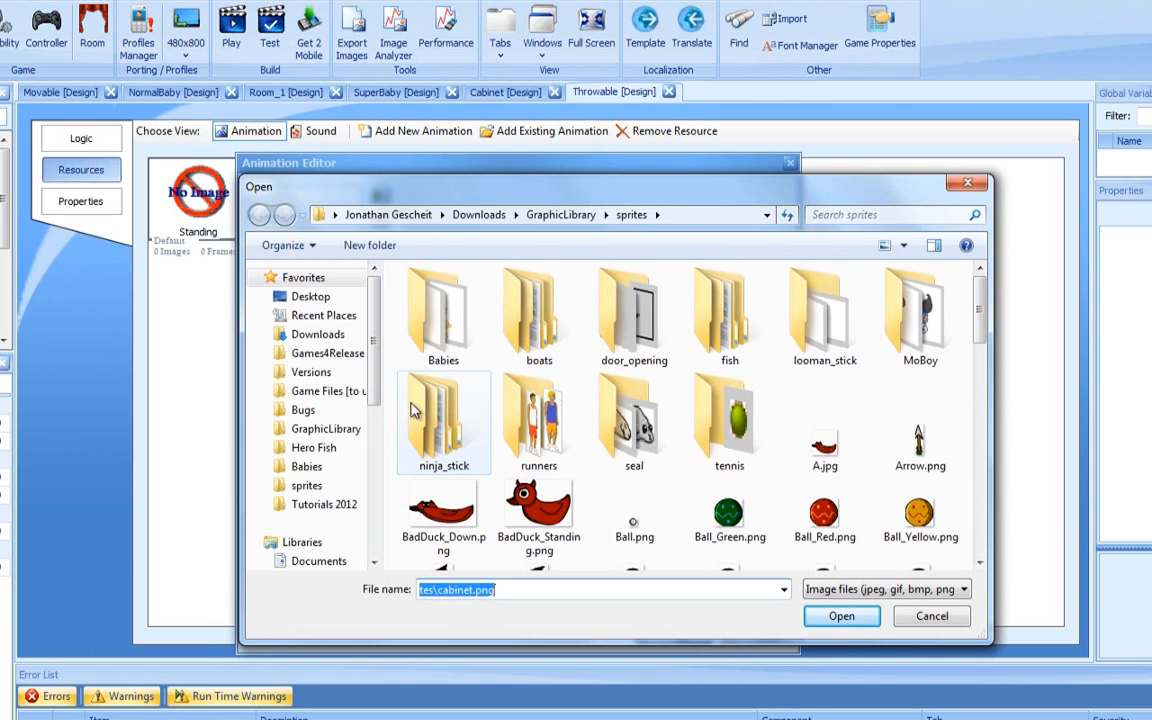
{"action": "left_click", "coordinate": [306, 466]}
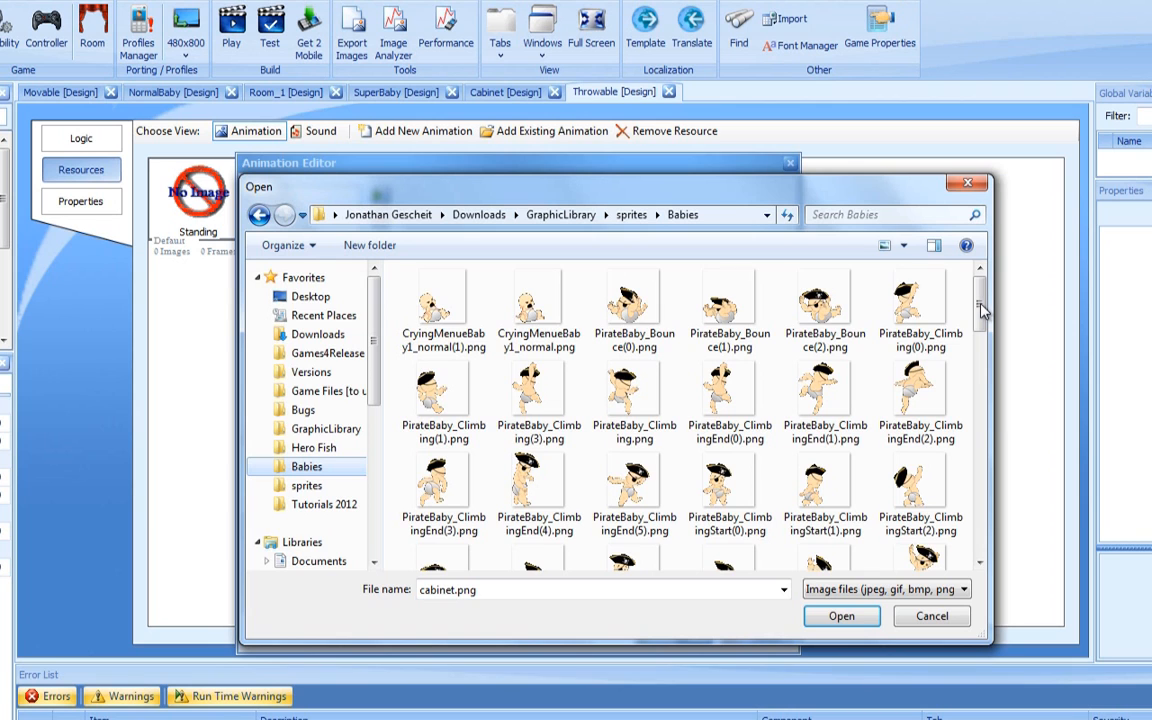
{"action": "left_click_drag", "start_coordinate": [981, 311], "coordinate": [976, 520]}
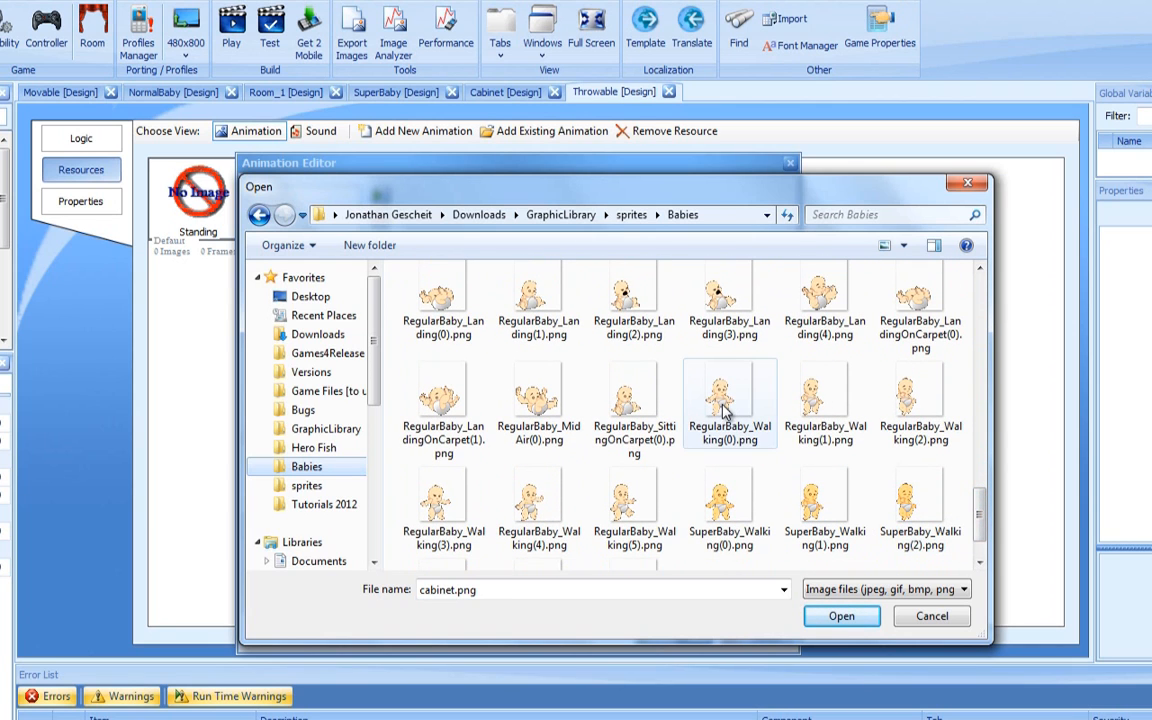
{"action": "double_click", "coordinate": [724, 405]}
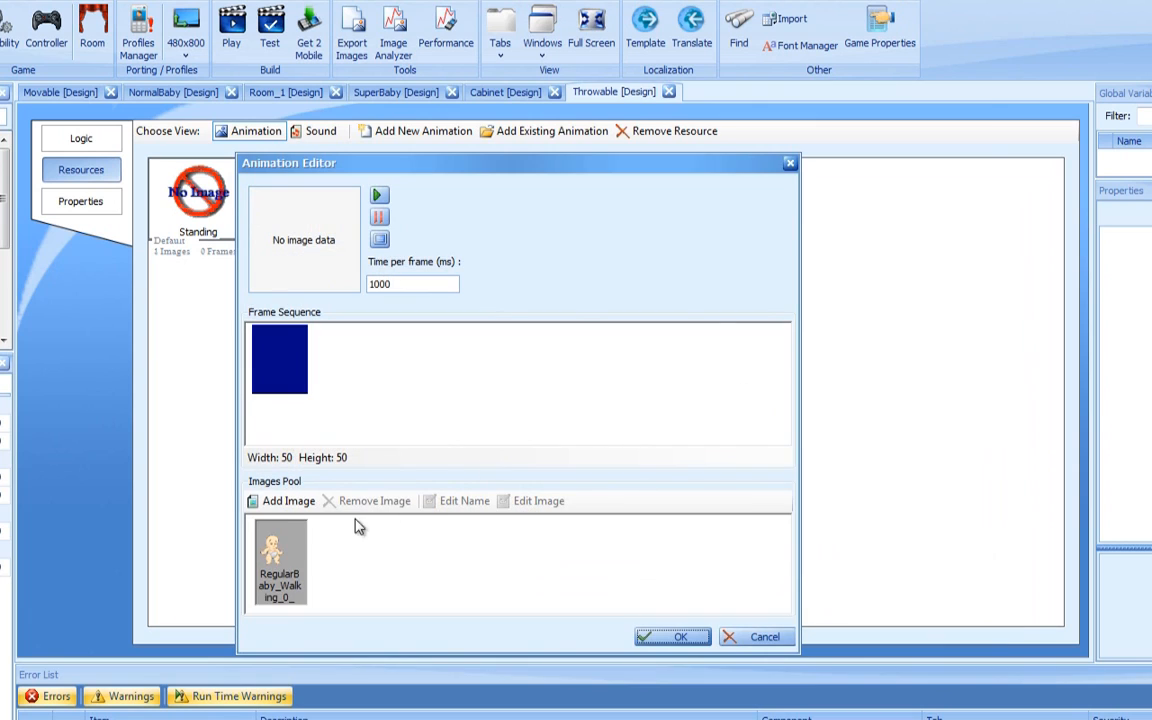
{"action": "left_click_drag", "start_coordinate": [275, 550], "coordinate": [258, 335]}
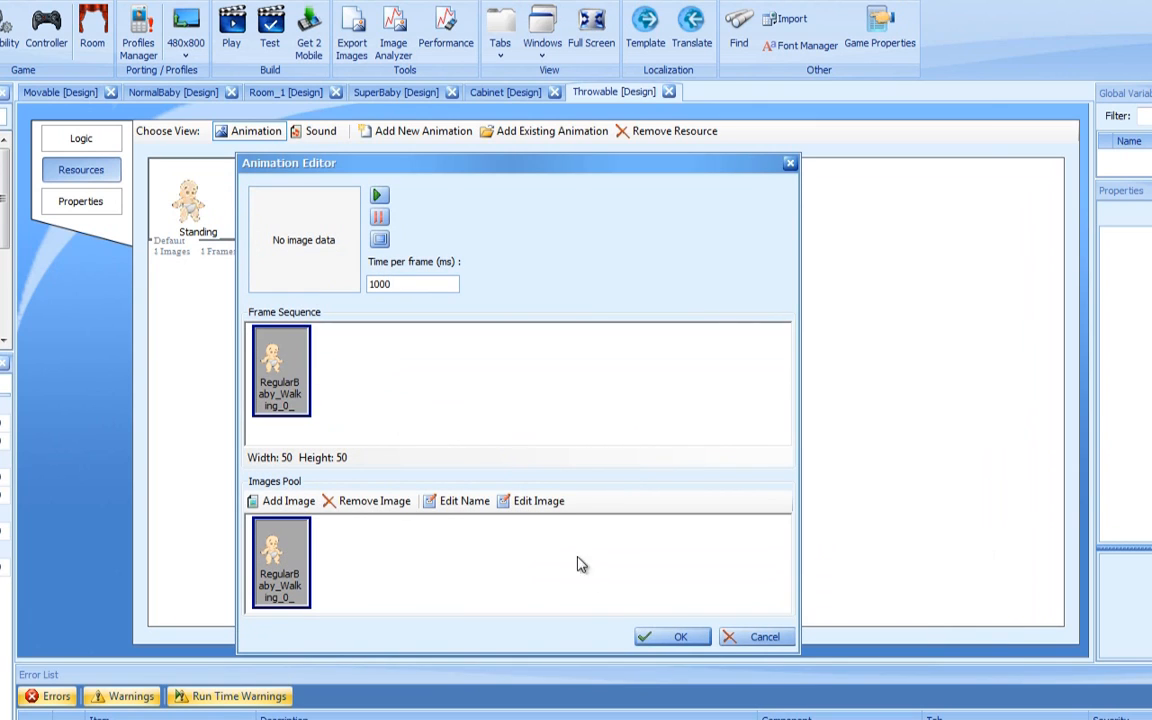
{"action": "left_click", "coordinate": [660, 637]}
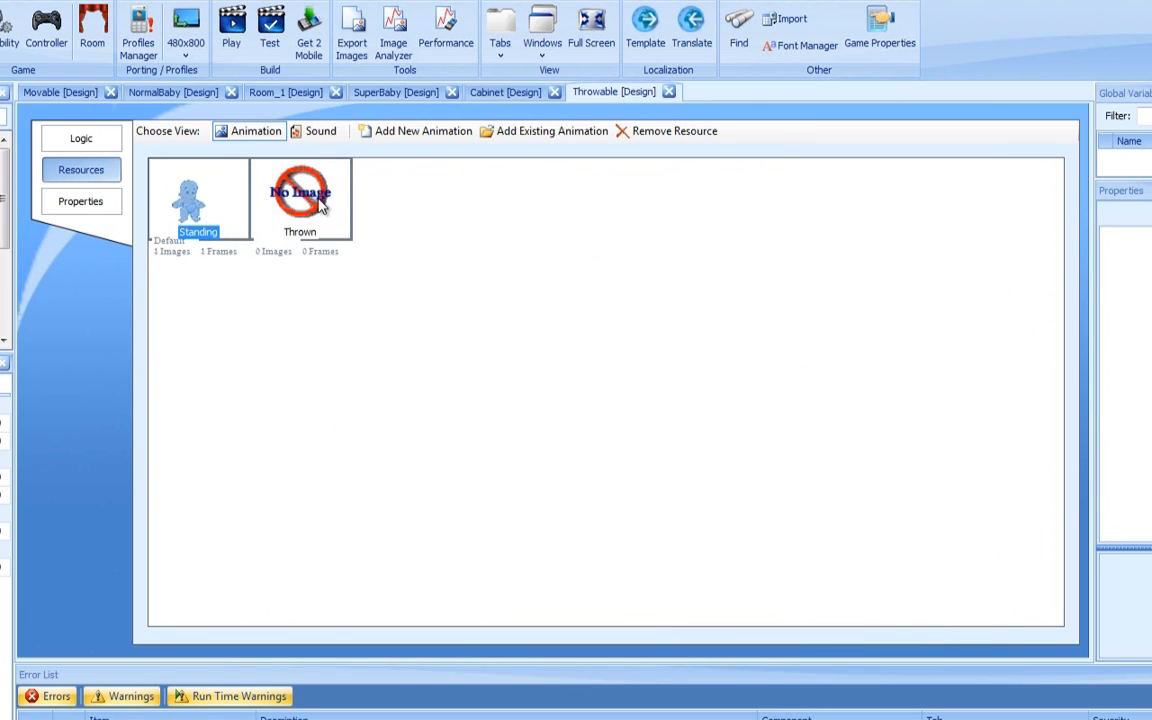
Add RegularBaby_MidAir(0).png from the Babies folder to the Thrown animation and use it as its single frame
{"action": "double_click", "coordinate": [320, 203]}
{"action": "left_click", "coordinate": [290, 501]}
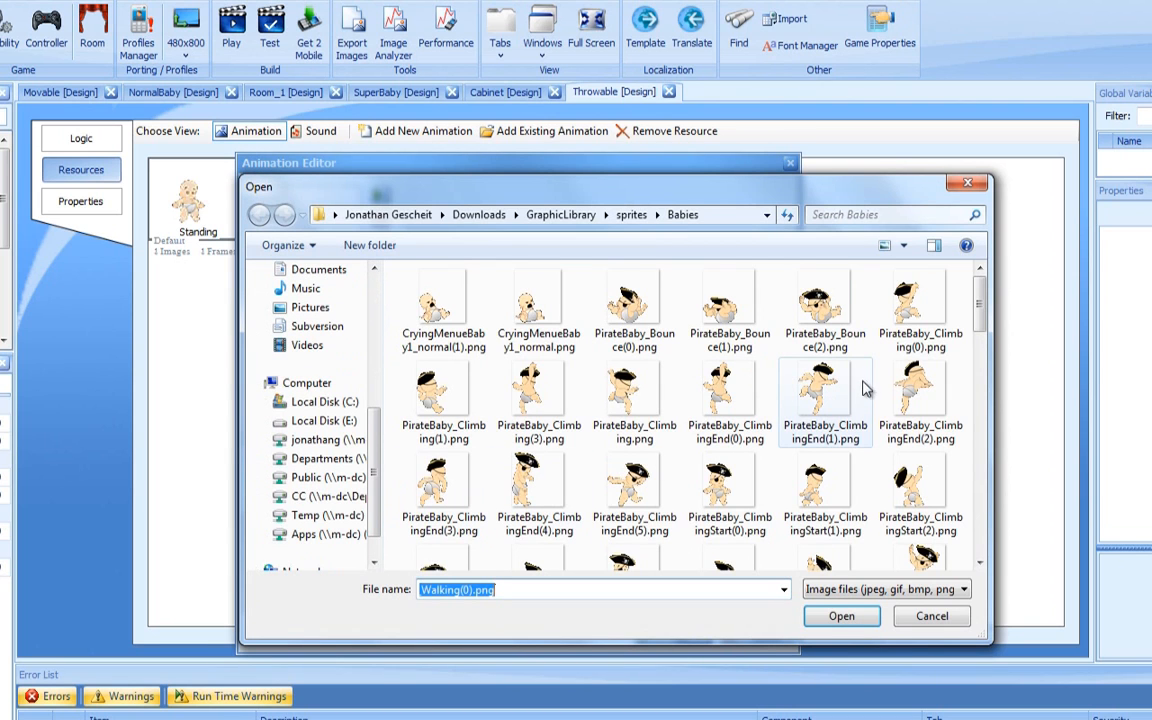
{"action": "left_click_drag", "start_coordinate": [979, 305], "coordinate": [963, 523]}
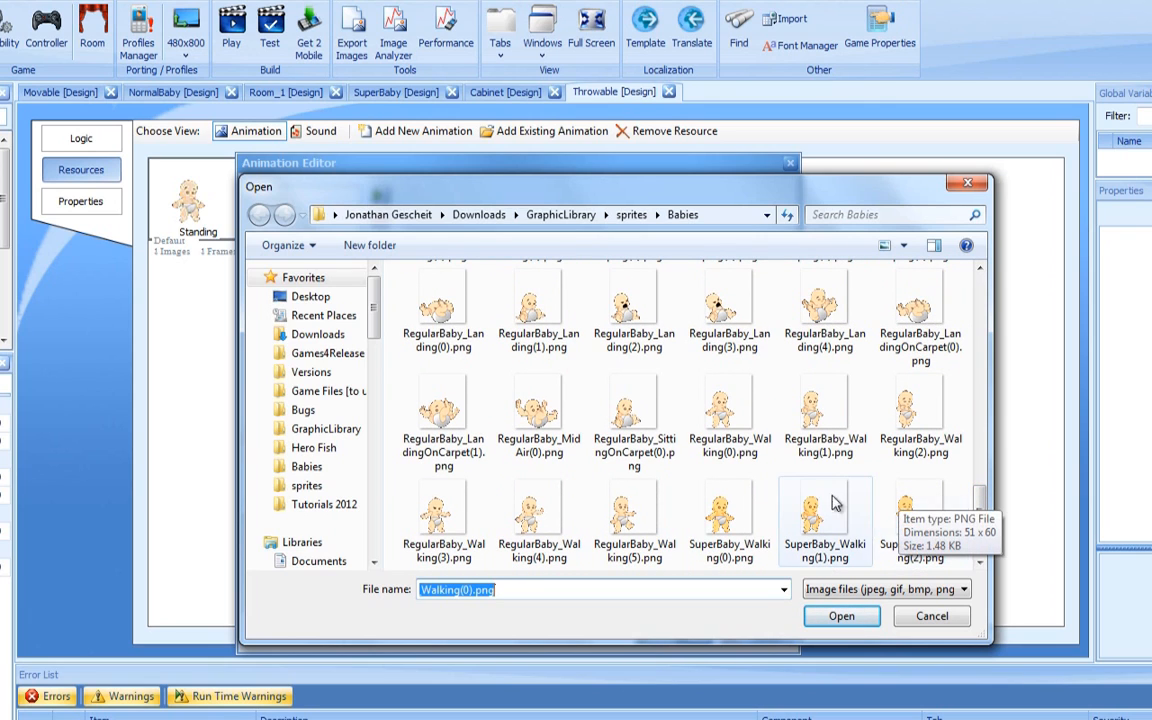
{"action": "double_click", "coordinate": [512, 418]}
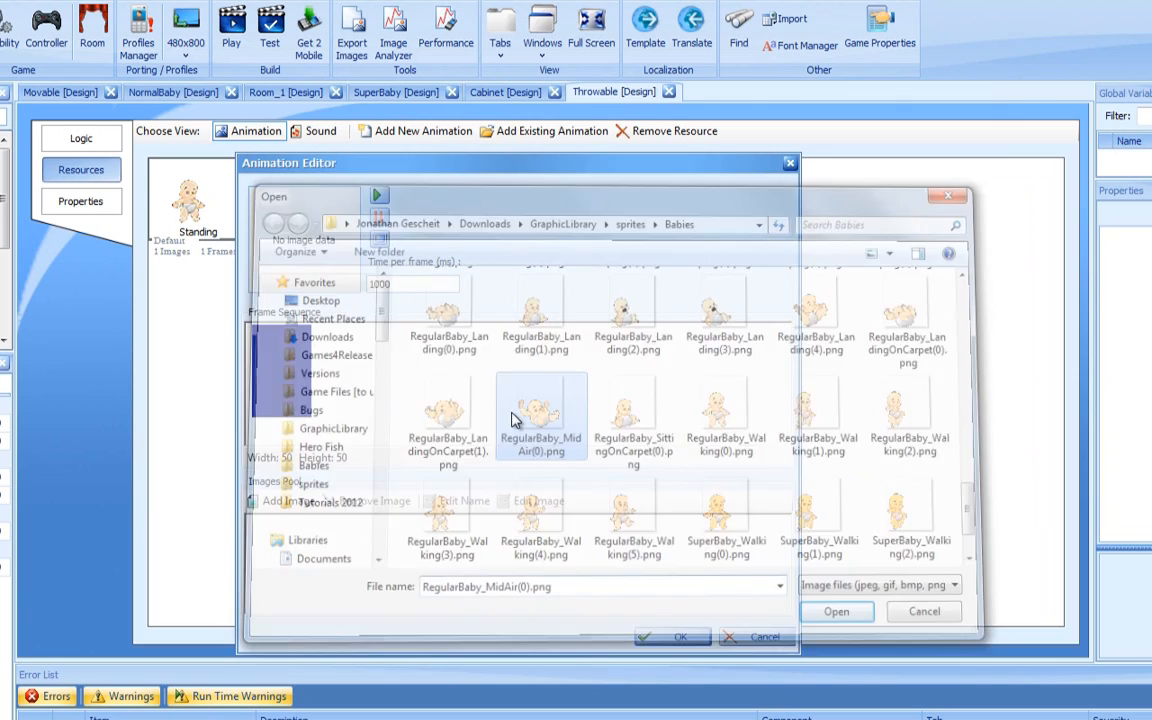
{"action": "left_click_drag", "start_coordinate": [281, 560], "coordinate": [307, 390]}
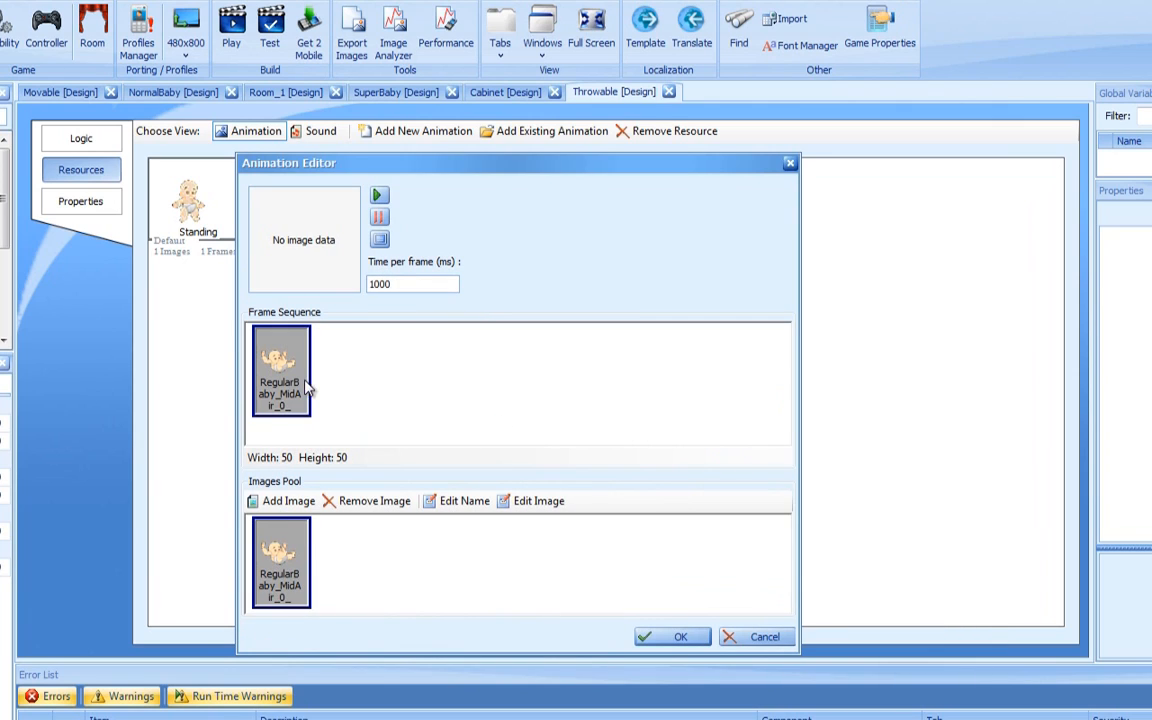
{"action": "left_click", "coordinate": [663, 637]}
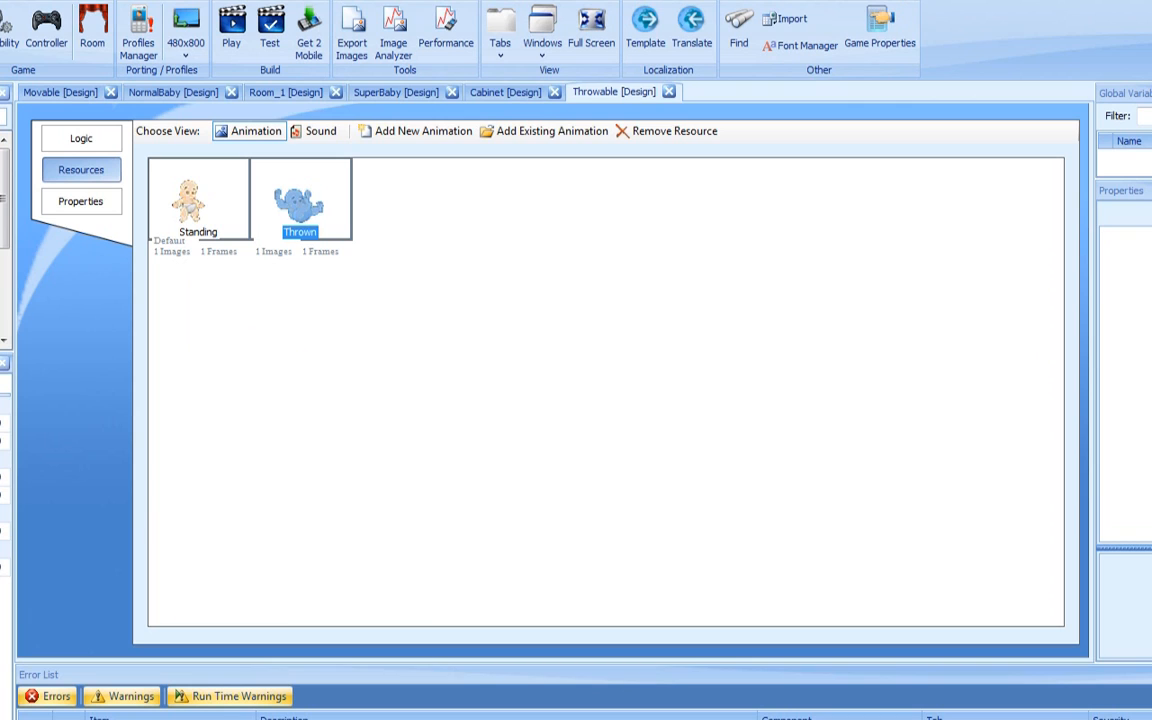
Add a Collision event to the Throwable capability's logic for Type Cabinet, at Pixel Level precision with Collision Started
{"action": "left_click", "coordinate": [70, 134]}
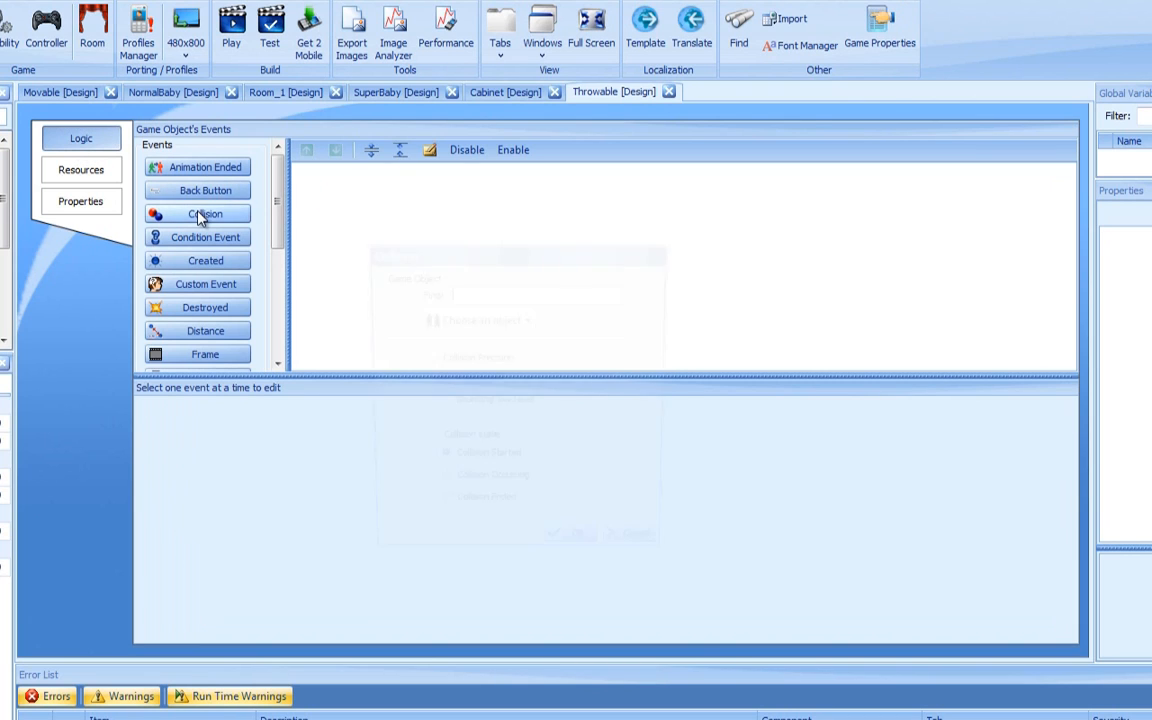
{"action": "left_click", "coordinate": [200, 216]}
{"action": "left_click", "coordinate": [466, 320]}
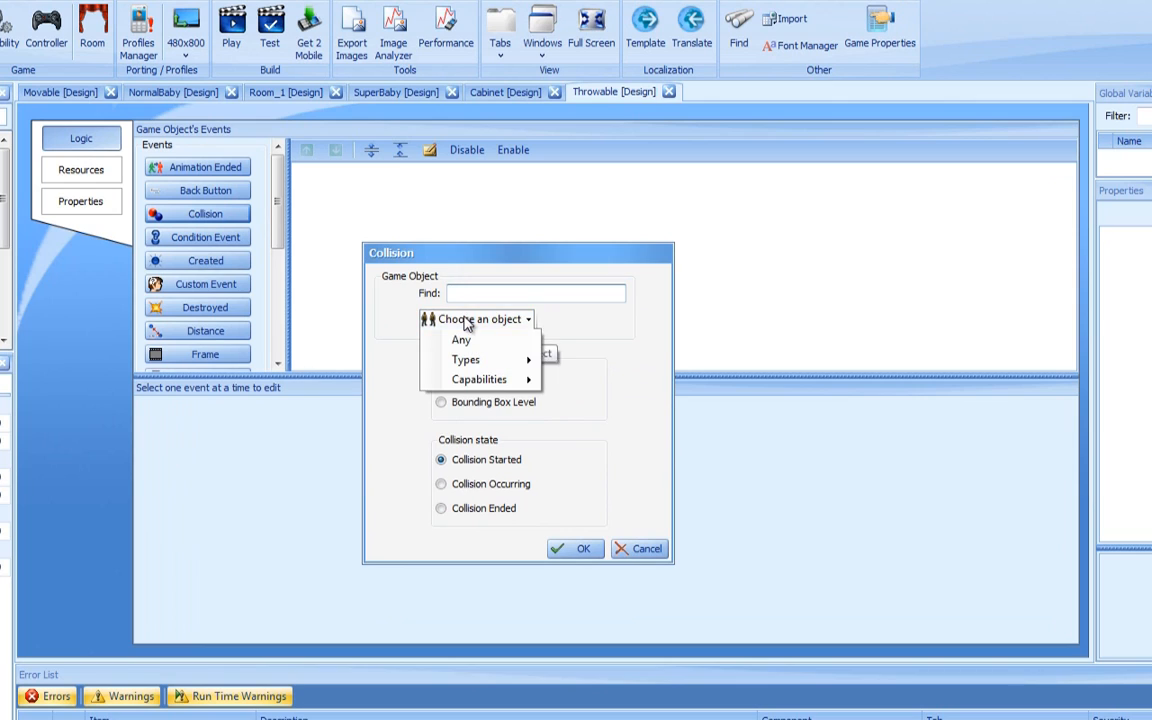
{"action": "mouse_move", "coordinate": [476, 361]}
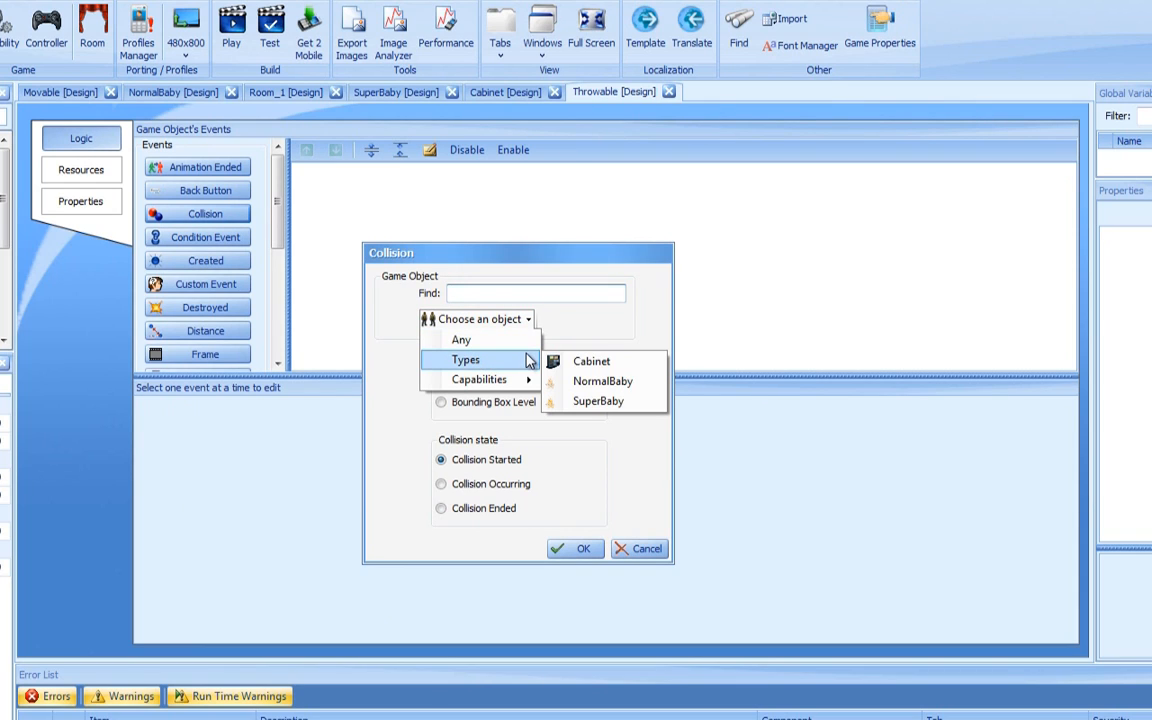
{"action": "left_click", "coordinate": [571, 362]}
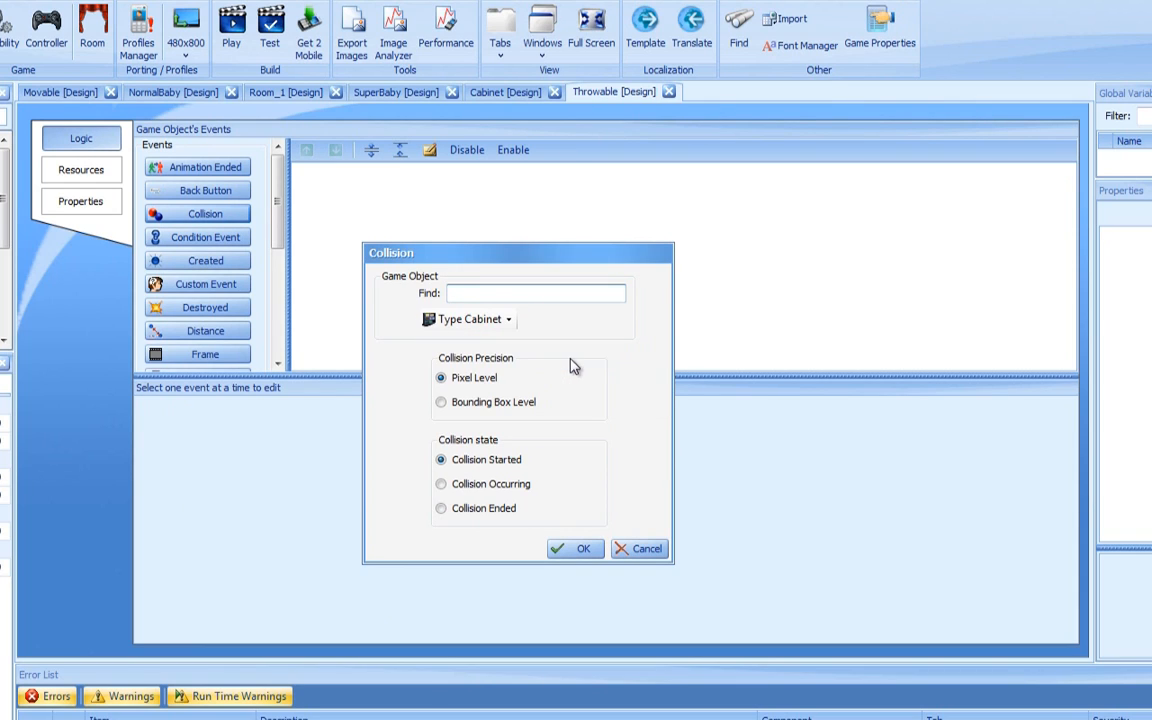
{"action": "left_click", "coordinate": [580, 556]}
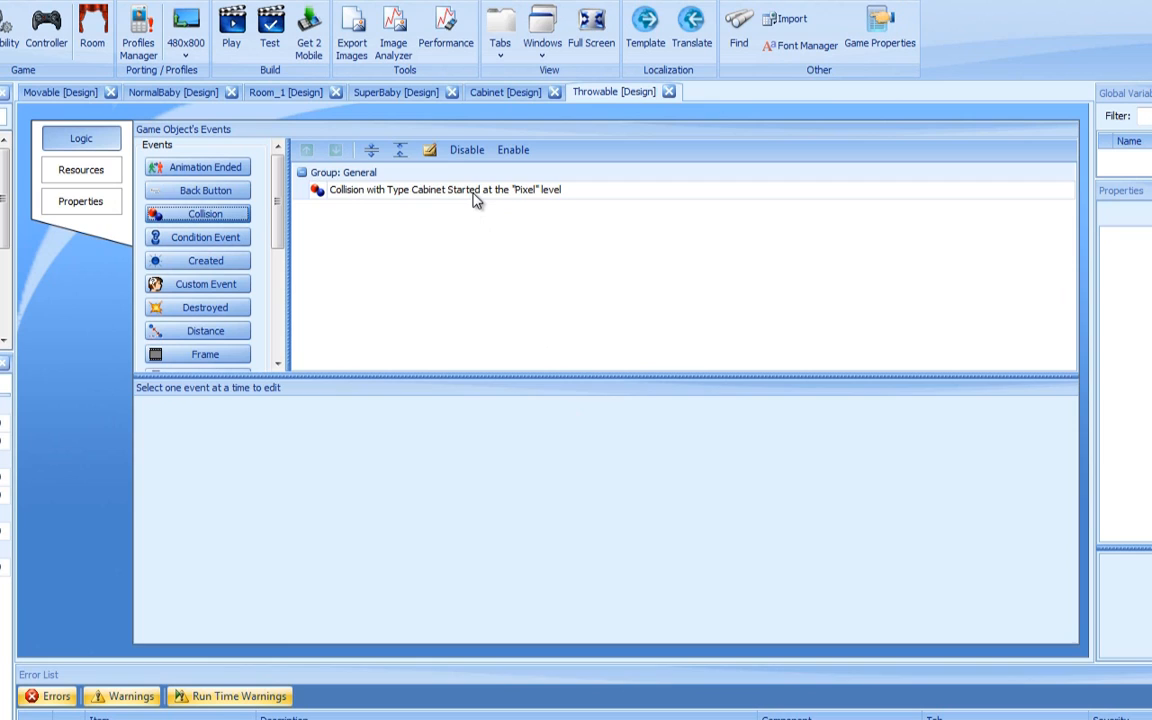
Add a Change Animation action to the Cabinet collision event that switches self to the Thrown animation
{"action": "left_click", "coordinate": [428, 189]}
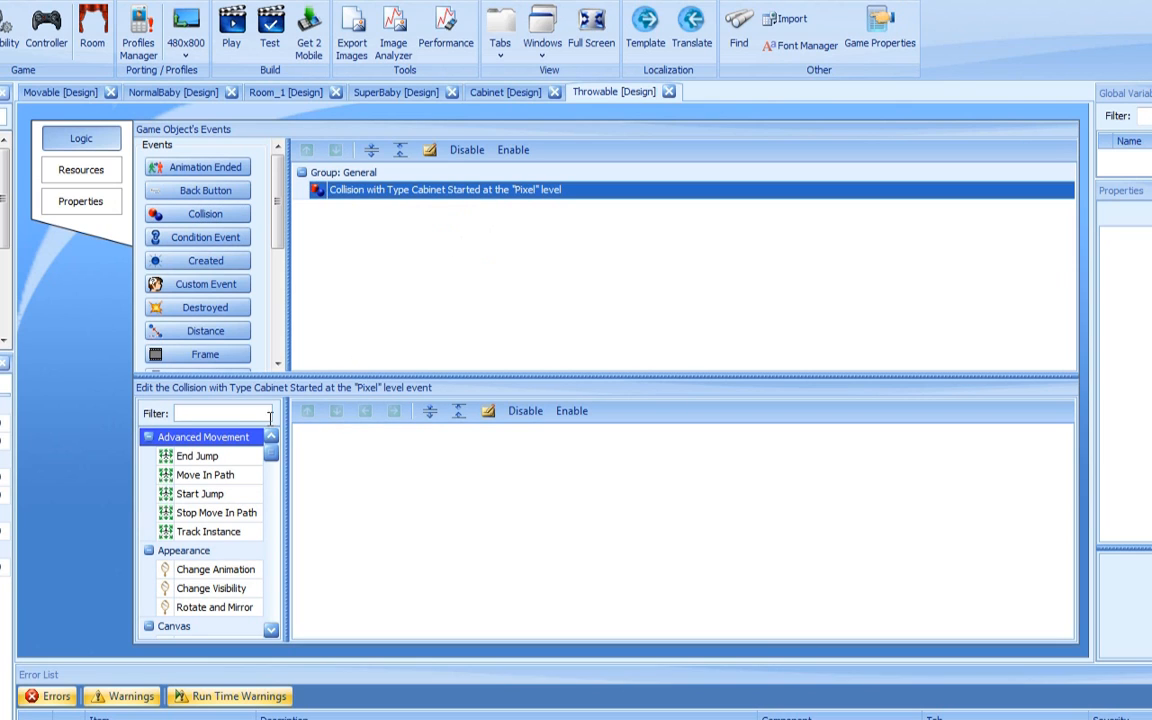
{"action": "left_click", "coordinate": [260, 415]}
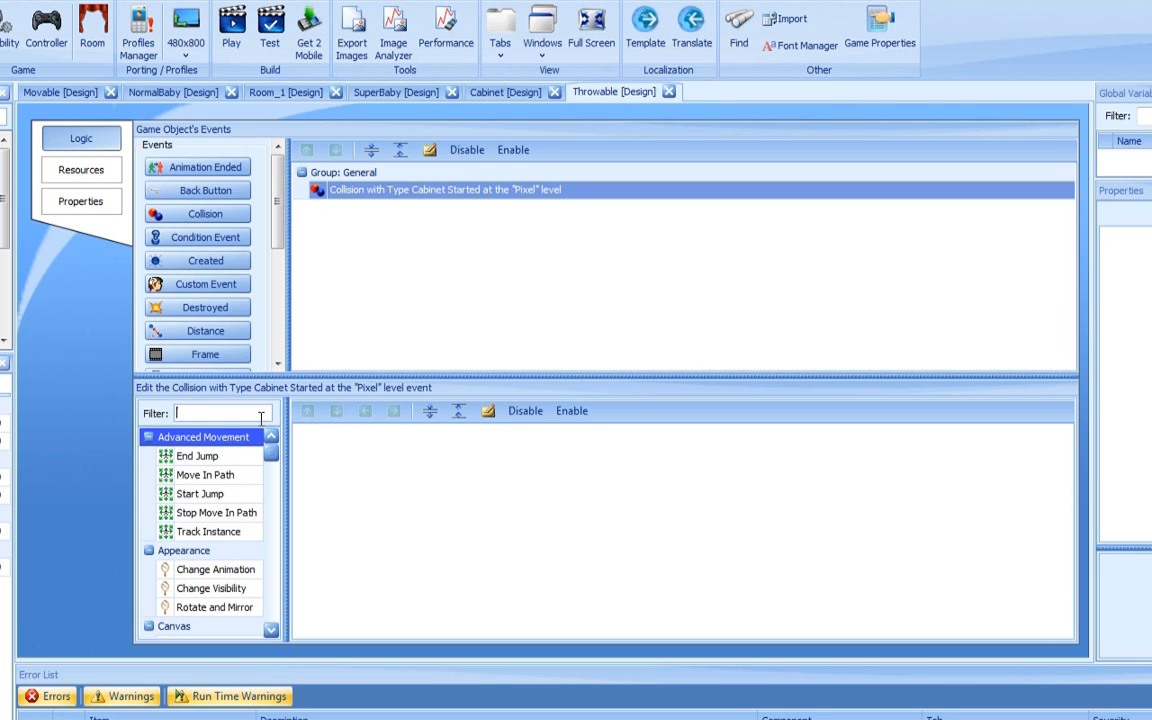
{"action": "type", "text": "anim"}
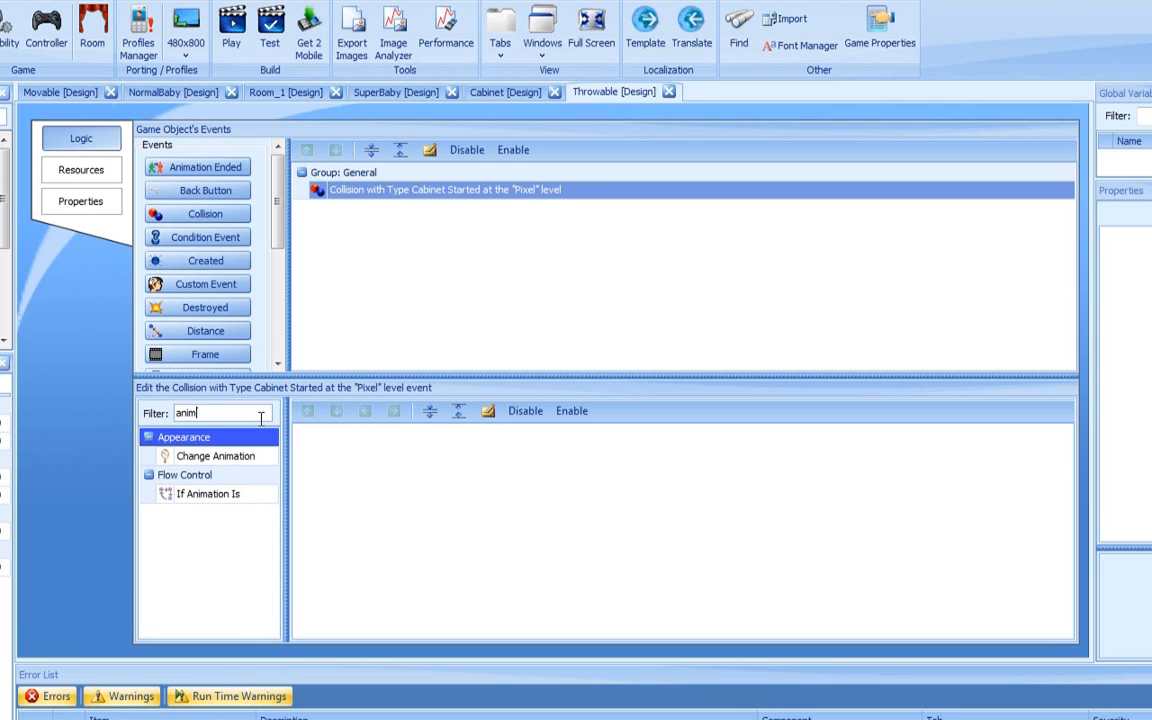
{"action": "double_click", "coordinate": [224, 457]}
{"action": "left_click", "coordinate": [480, 438]}
{"action": "left_click", "coordinate": [492, 479]}
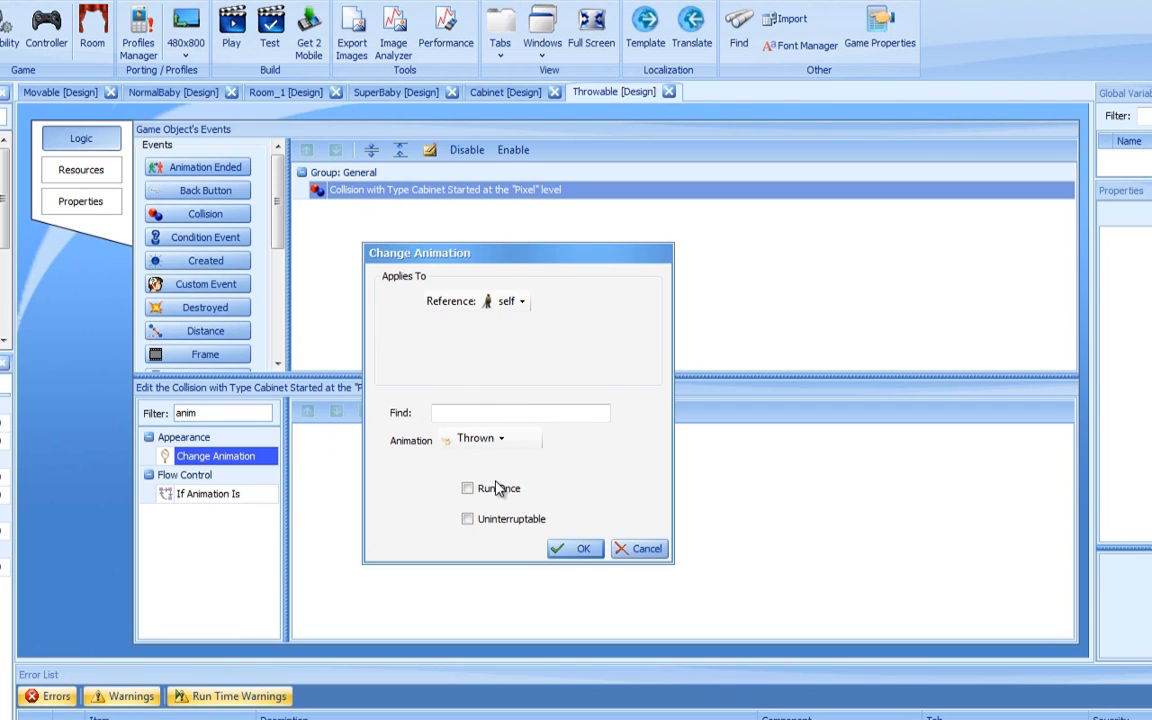
{"action": "left_click", "coordinate": [583, 549]}
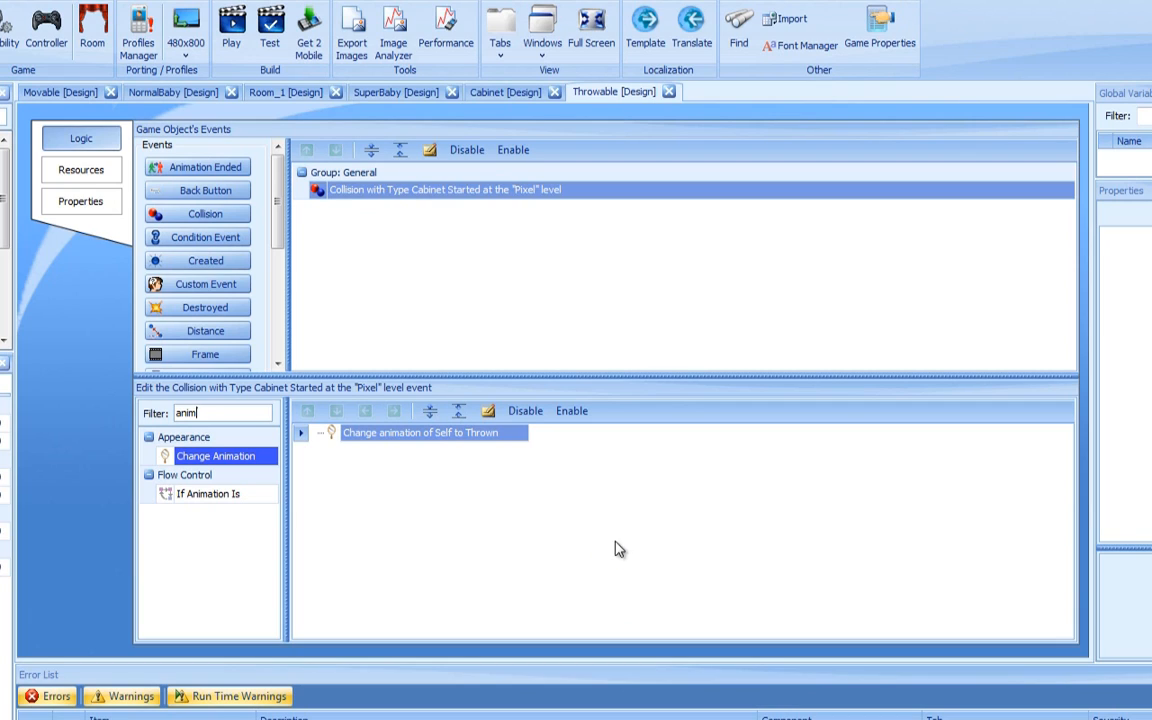
Add a Set Speed XY action to the Cabinet collision event with only X Speed enabled and set to -30
{"action": "left_click_drag", "start_coordinate": [191, 412], "coordinate": [147, 415]}
{"action": "type", "text": "set s"}
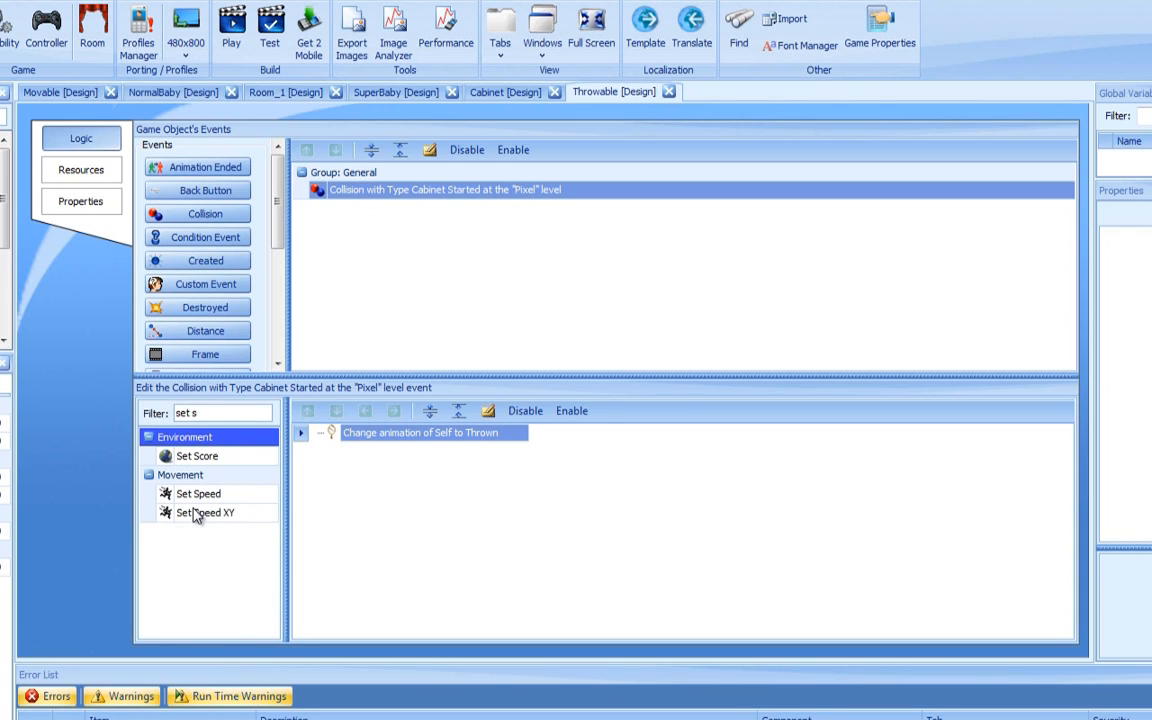
{"action": "double_click", "coordinate": [197, 513]}
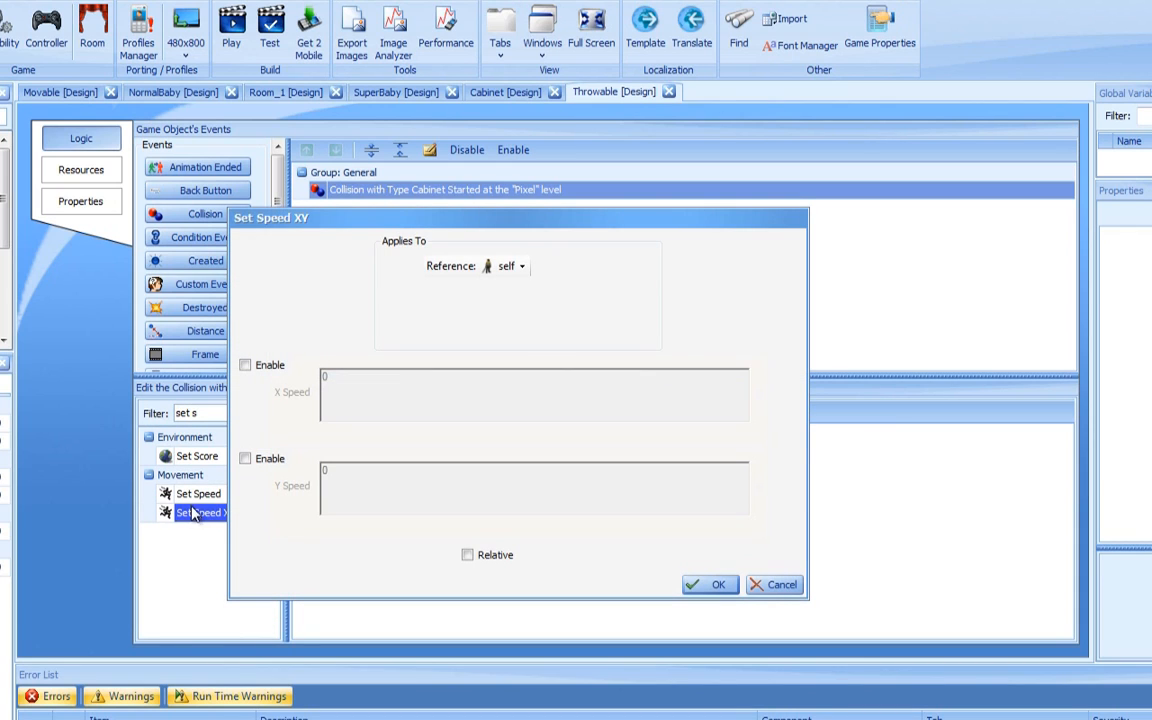
{"action": "left_click", "coordinate": [245, 366]}
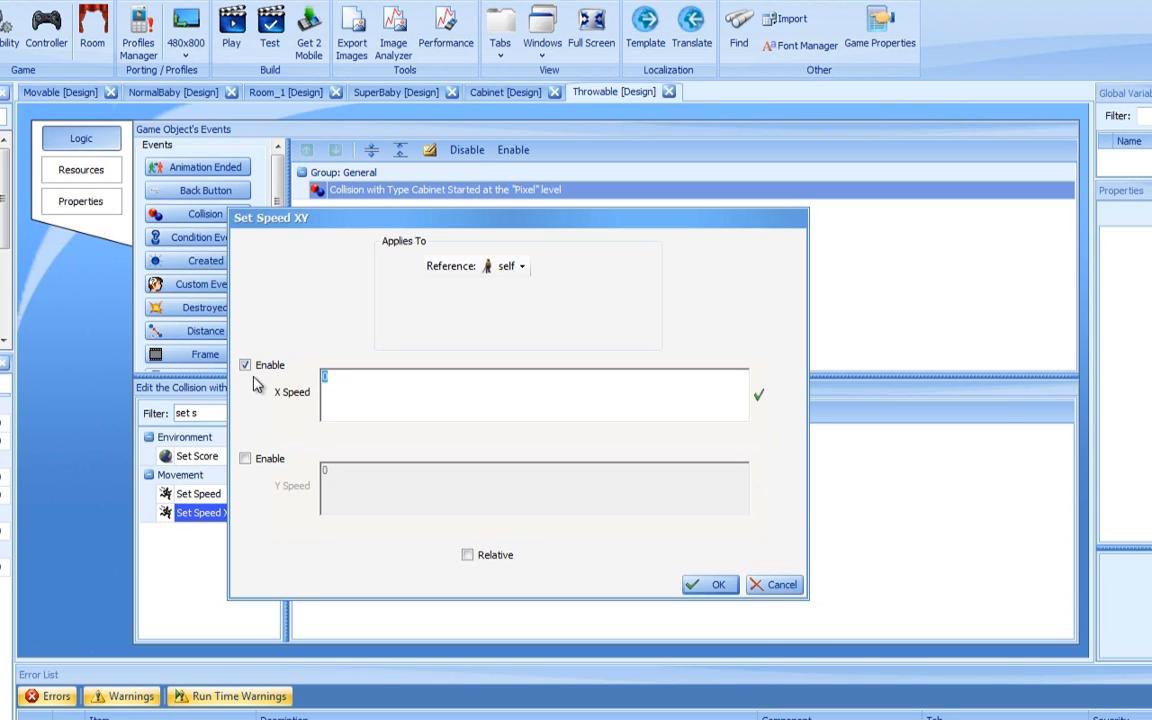
{"action": "type", "text": "-30"}
{"action": "left_click", "coordinate": [706, 584]}
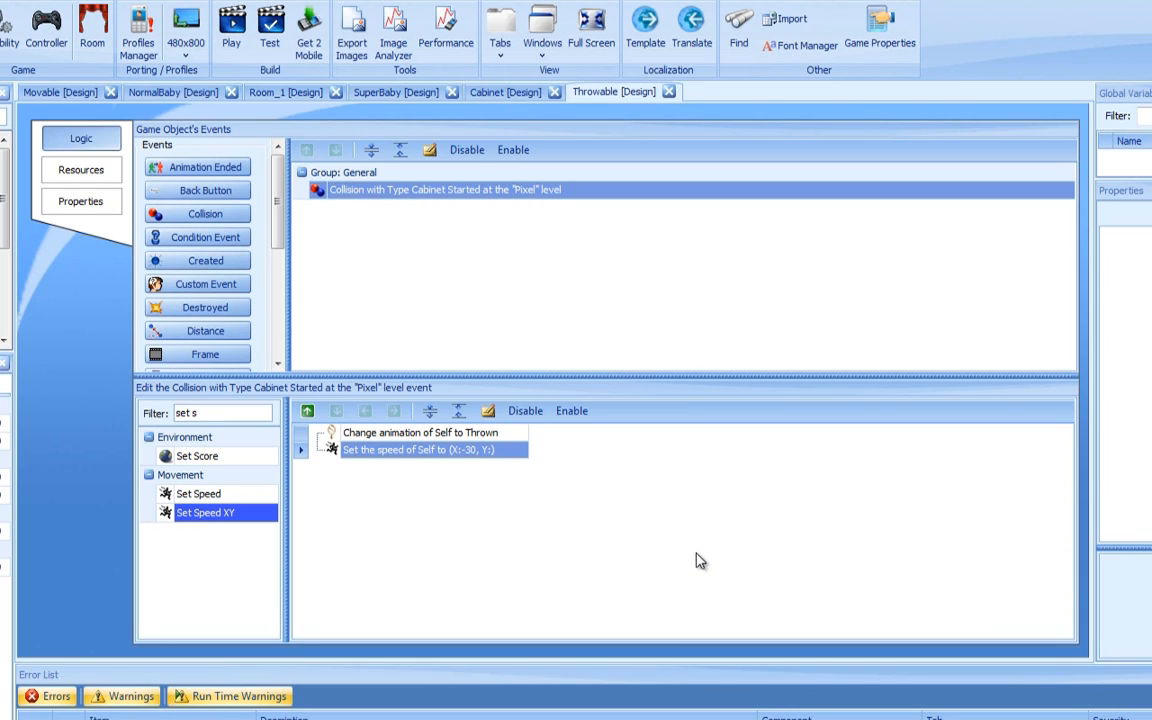
Add a Timer event for Timer 1 to the Throwable capability
{"action": "scroll", "coordinate": [270, 270], "scroll_direction": "down", "scroll_amount": 3}
{"action": "scroll", "coordinate": [268, 264], "scroll_direction": "down", "scroll_amount": 7}
{"action": "left_click", "coordinate": [226, 333]}
{"action": "left_click", "coordinate": [533, 553]}
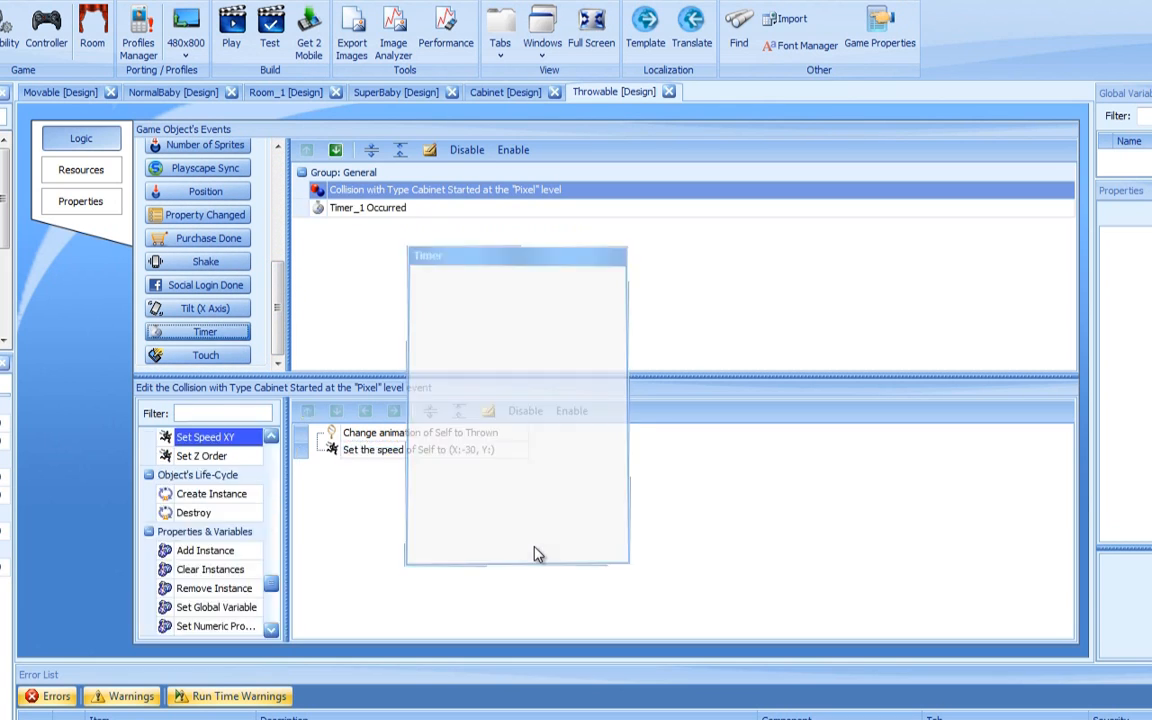
Add a Start Timer action to the Cabinet collision event that starts Timer 1 on self with a time of 300
{"action": "left_click", "coordinate": [254, 411]}
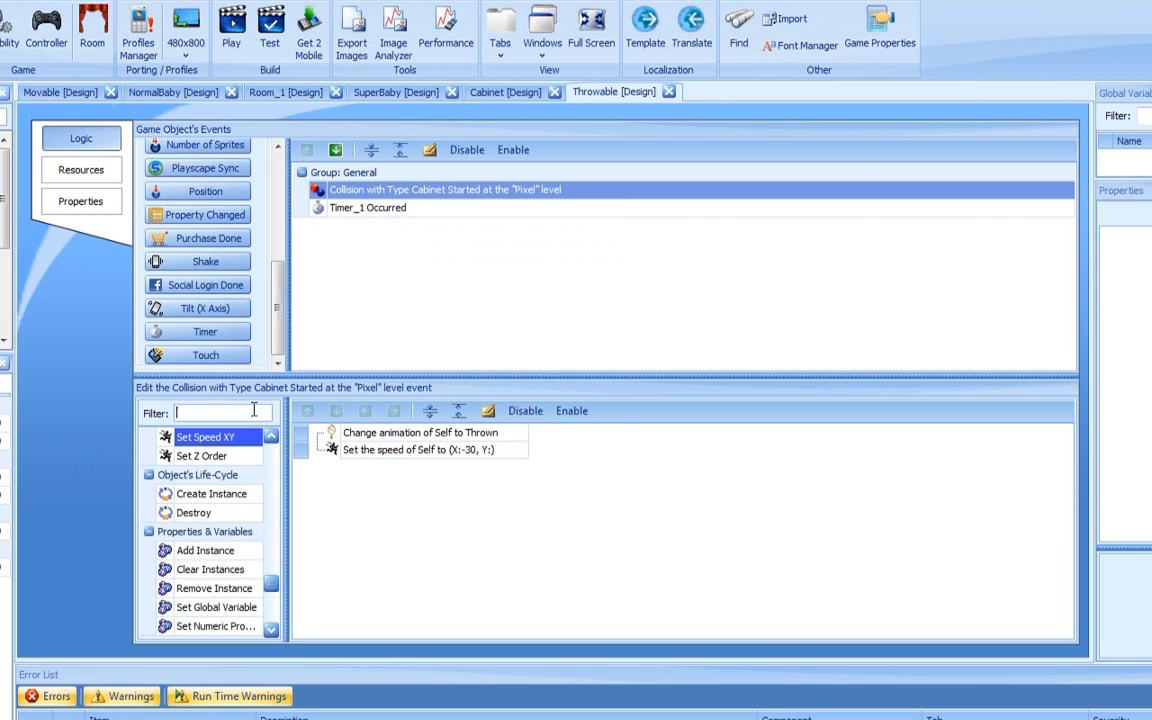
{"action": "type", "text": "start"}
{"action": "left_click_drag", "start_coordinate": [216, 532], "coordinate": [386, 532]}
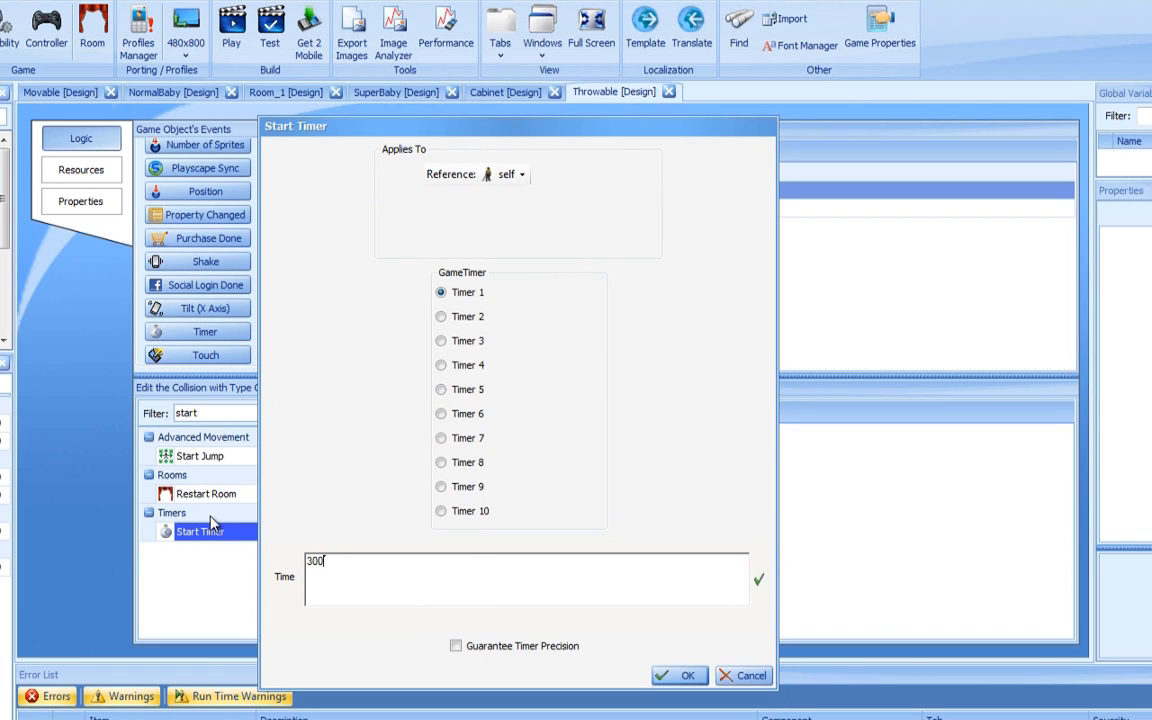
{"action": "key", "text": "Return"}
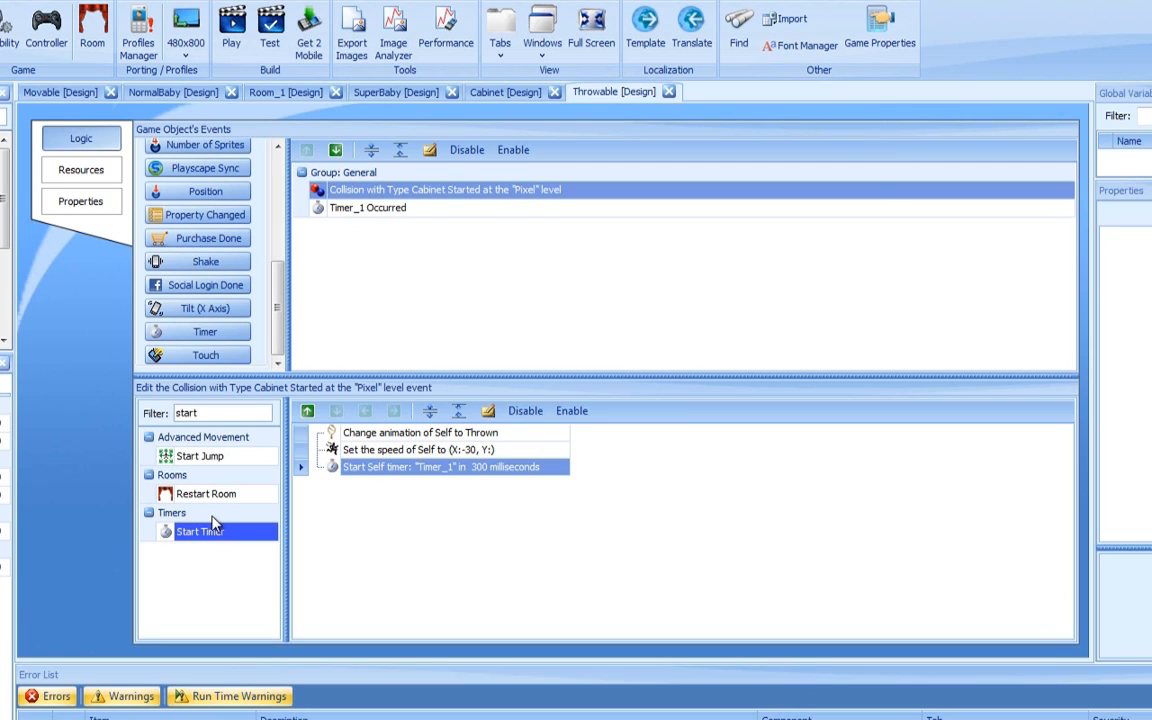
Add a Change Animation action to the Timer_1 Occurred event that switches self to the Standing animation
{"action": "left_click", "coordinate": [312, 207]}
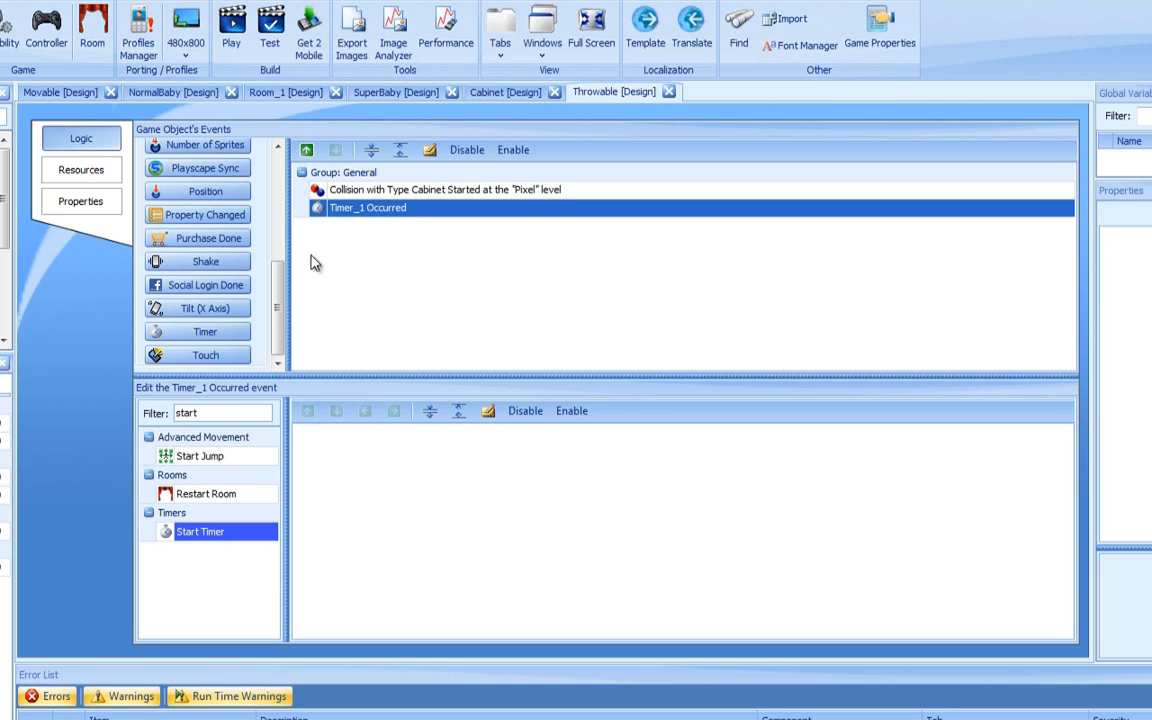
{"action": "left_click", "coordinate": [219, 413]}
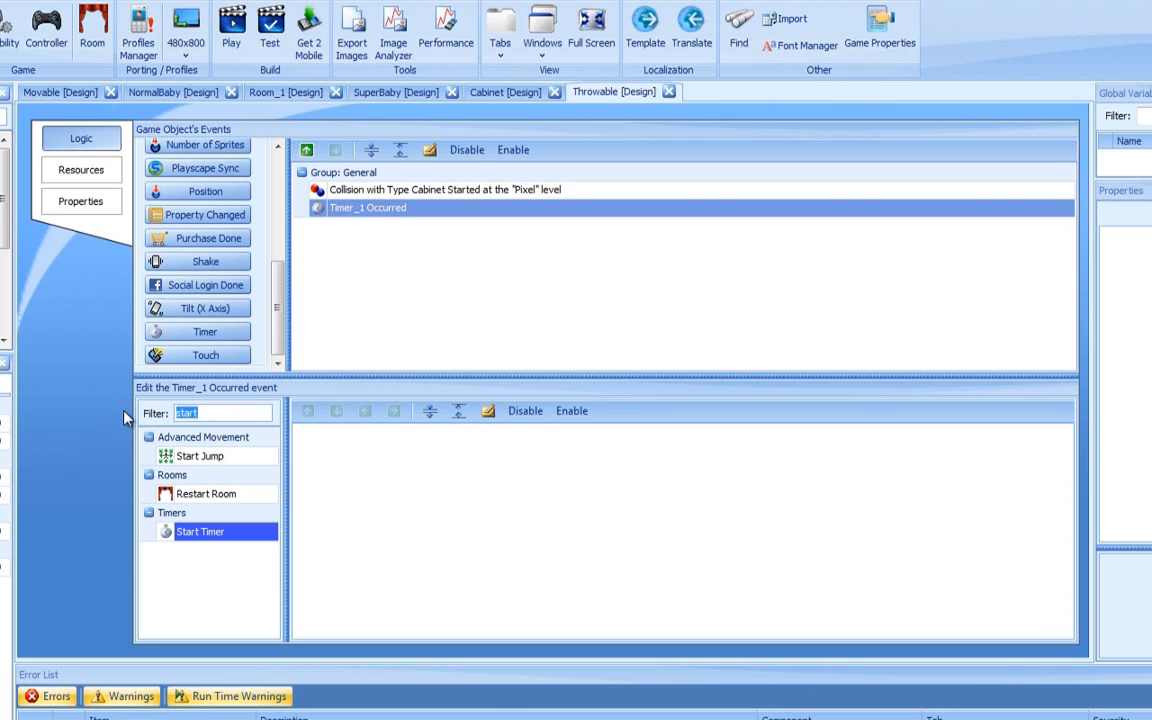
{"action": "type", "text": "chang"}
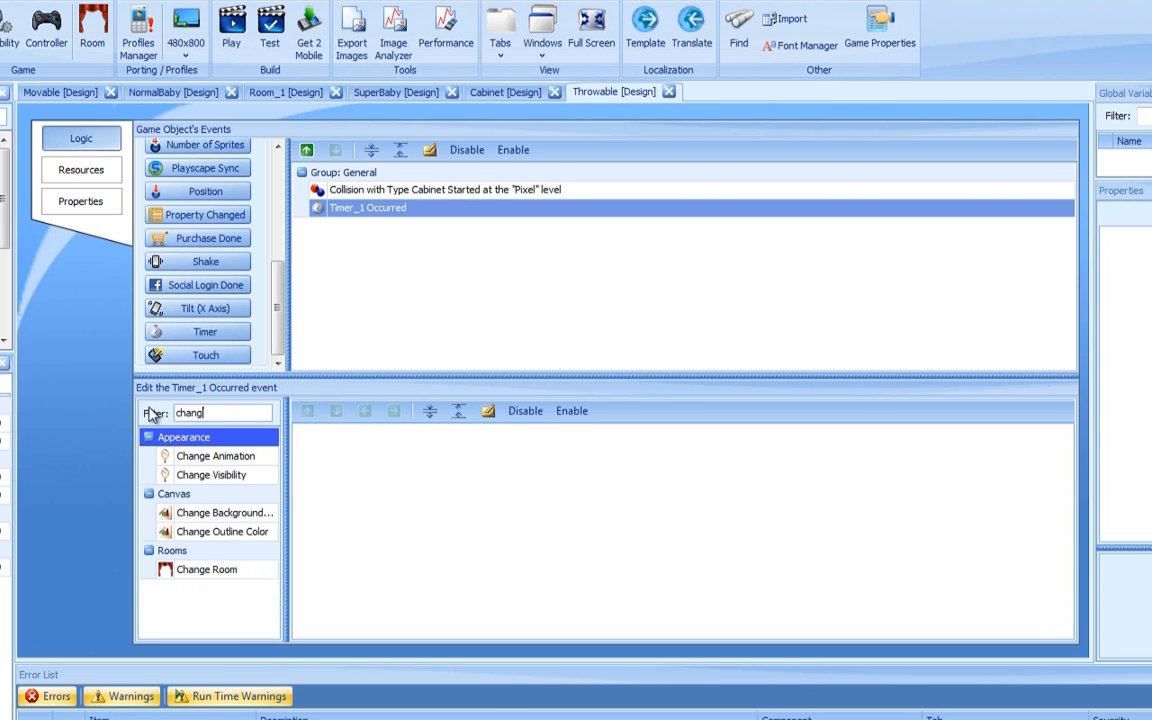
{"action": "double_click", "coordinate": [186, 457]}
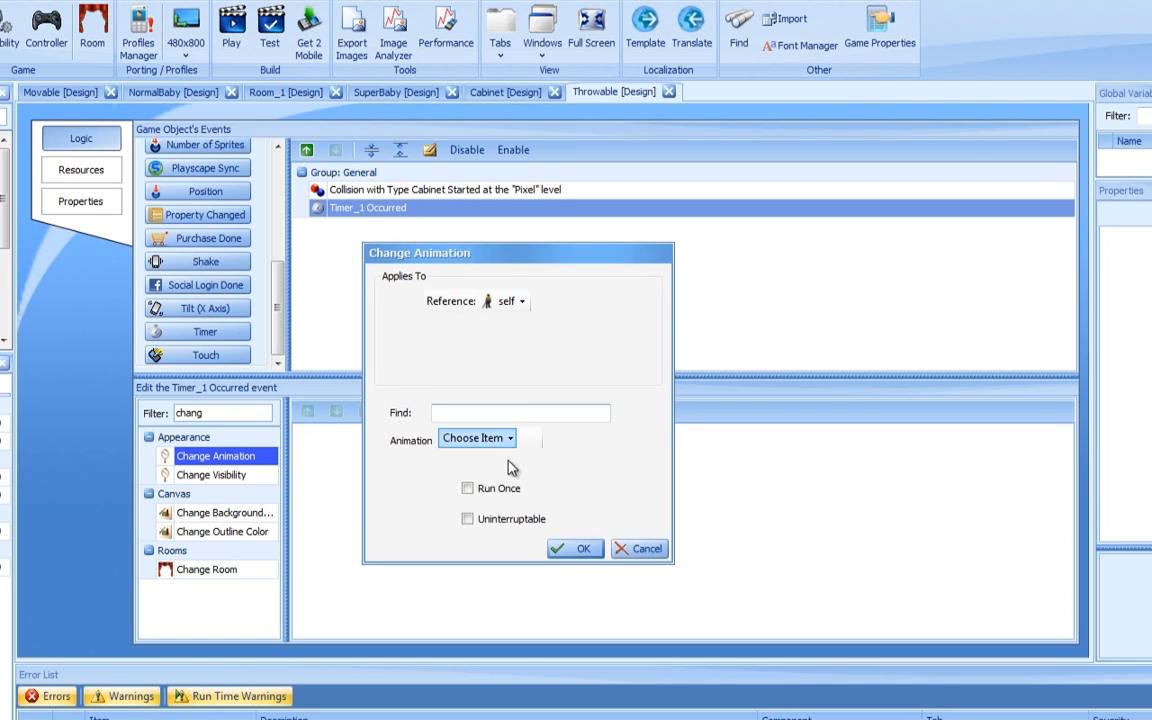
{"action": "left_click", "coordinate": [503, 440]}
{"action": "left_click", "coordinate": [495, 463]}
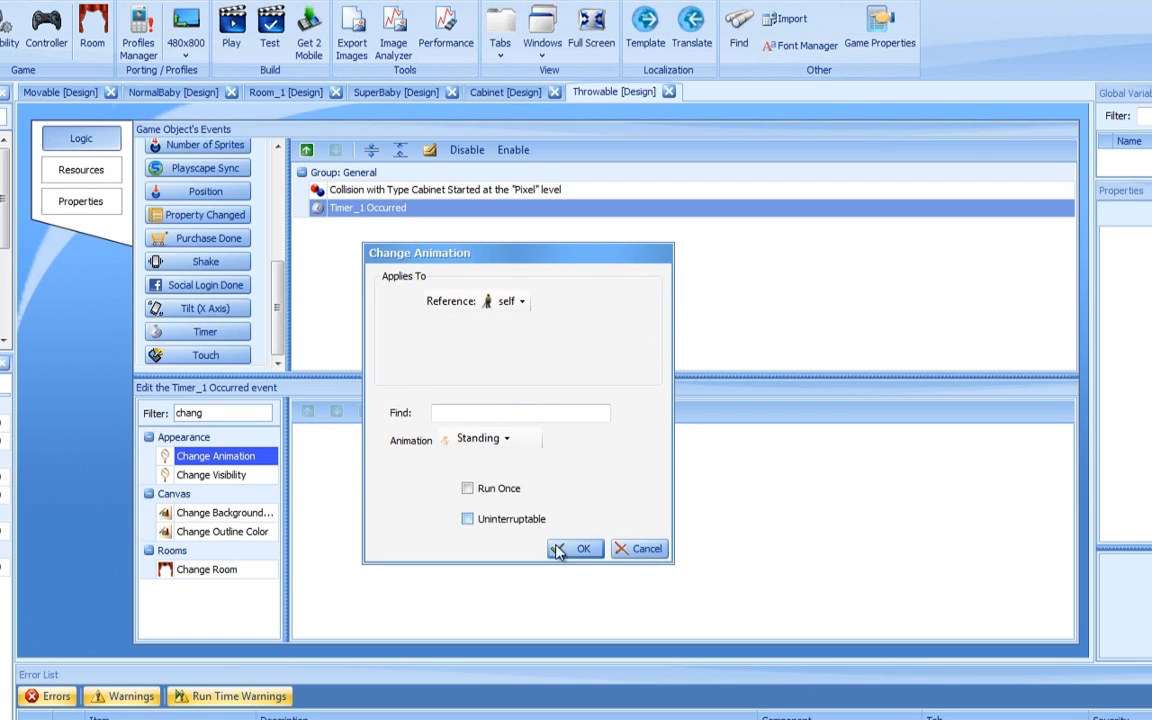
{"action": "left_click", "coordinate": [557, 549]}
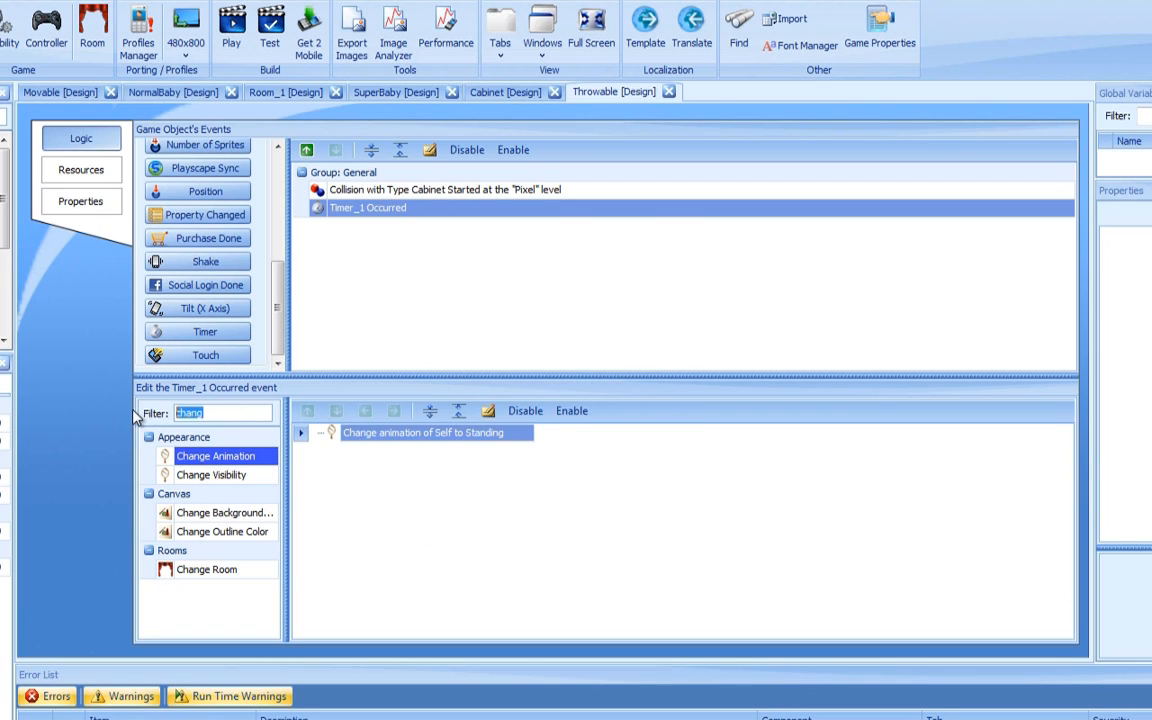
Add a Set Speed XY action to the Timer_1 Occurred event with only X Speed enabled at 0
{"action": "type", "text": "set s"}
{"action": "left_click", "coordinate": [229, 514]}
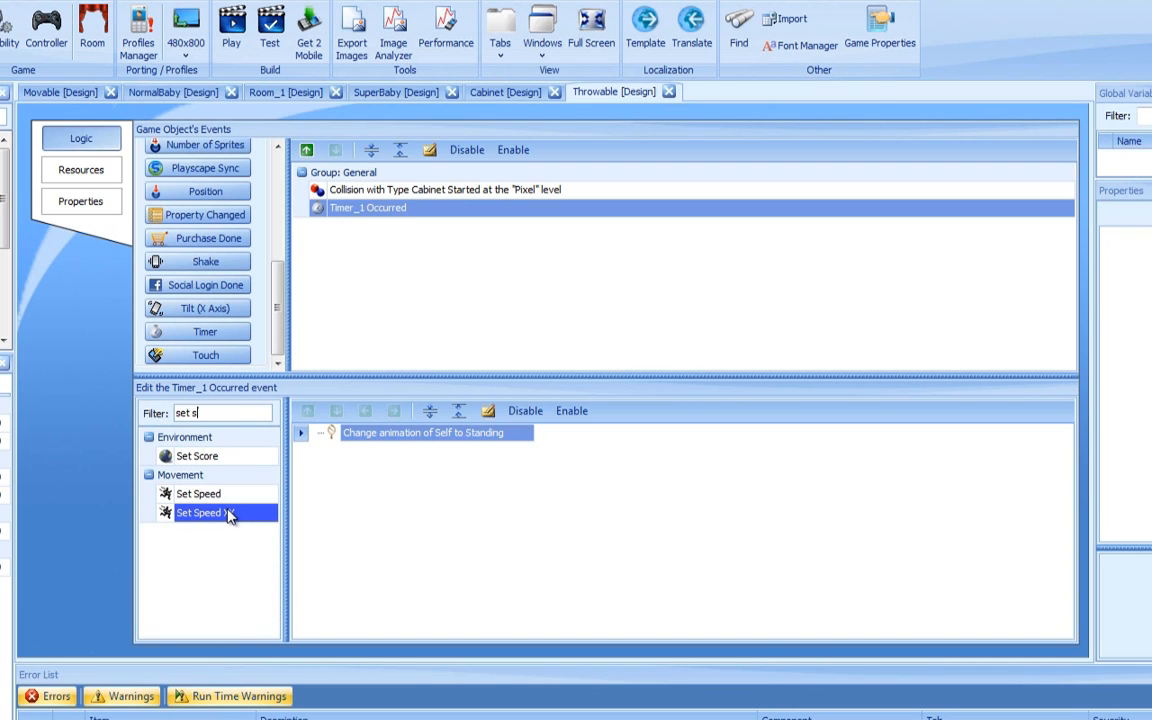
{"action": "double_click", "coordinate": [229, 514]}
{"action": "left_click", "coordinate": [246, 365]}
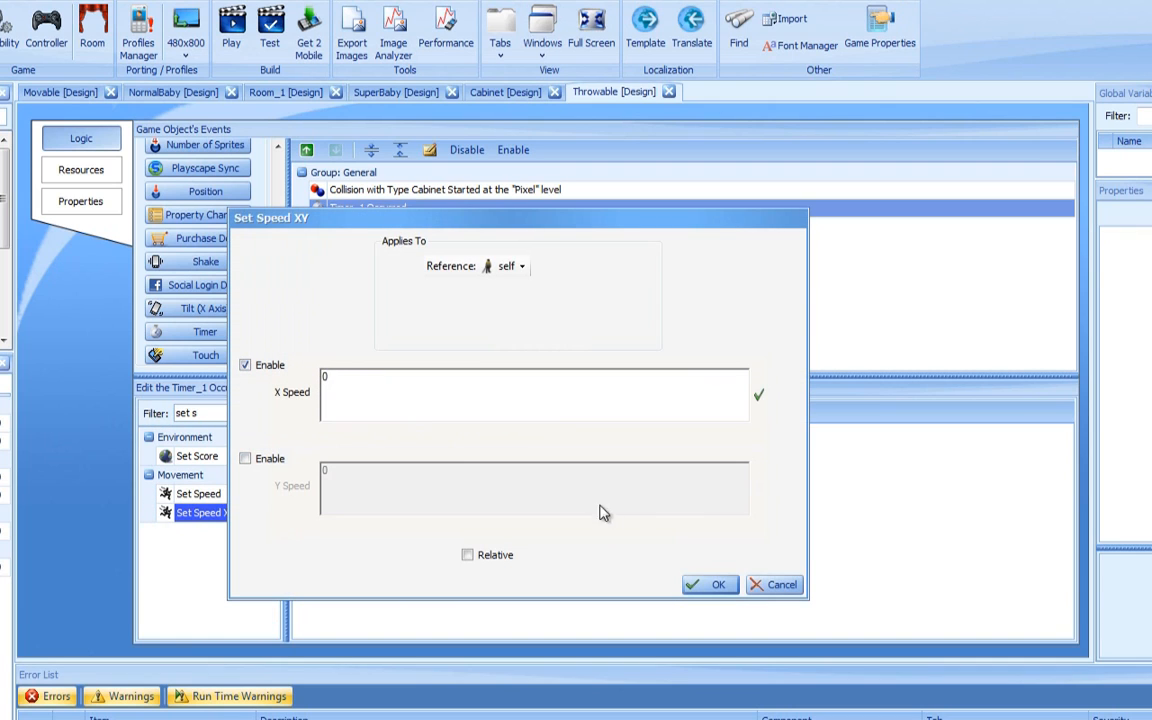
{"action": "left_click", "coordinate": [712, 585]}
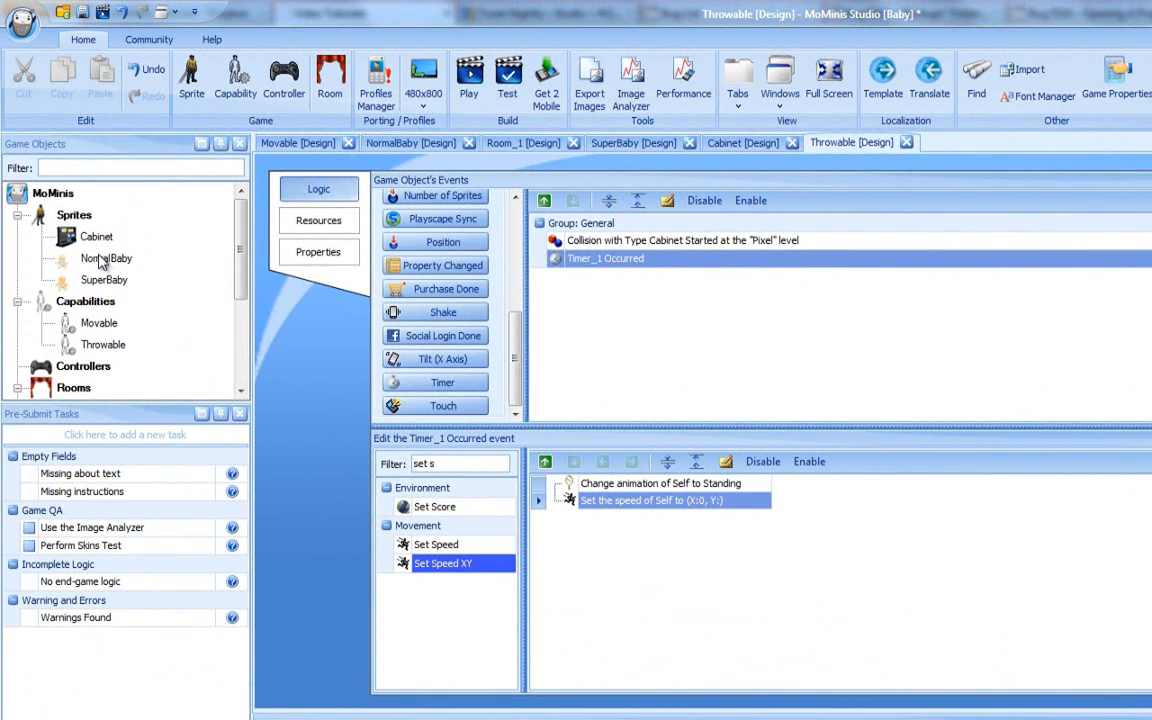
Add the Throwable capability to the NormalBaby sprite, keeping its current Standing animation, and show the sprite's animation resources
{"action": "double_click", "coordinate": [101, 259]}
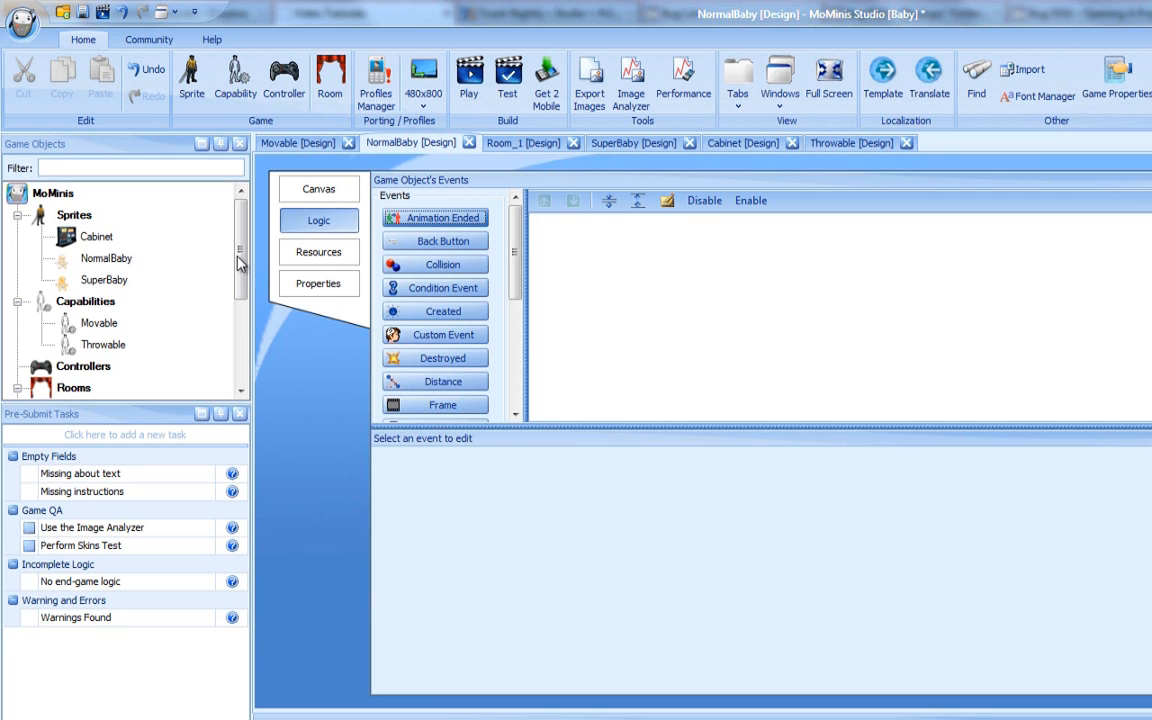
{"action": "left_click", "coordinate": [330, 262]}
{"action": "left_click", "coordinate": [318, 284]}
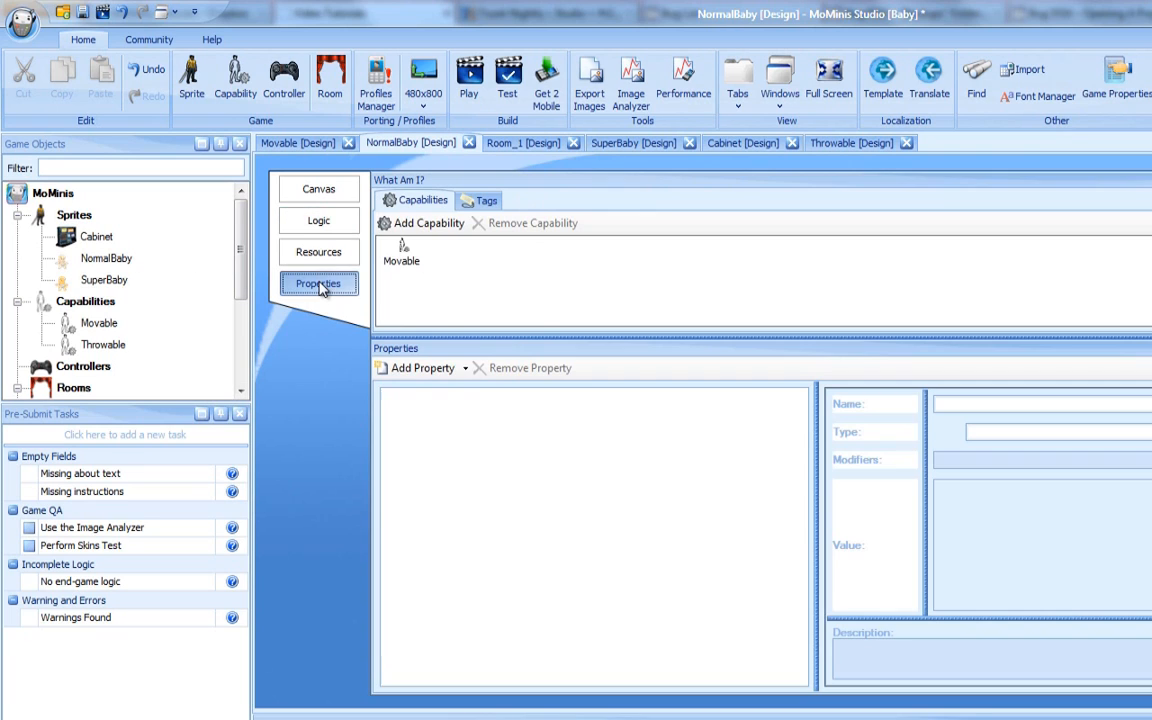
{"action": "left_click", "coordinate": [420, 225]}
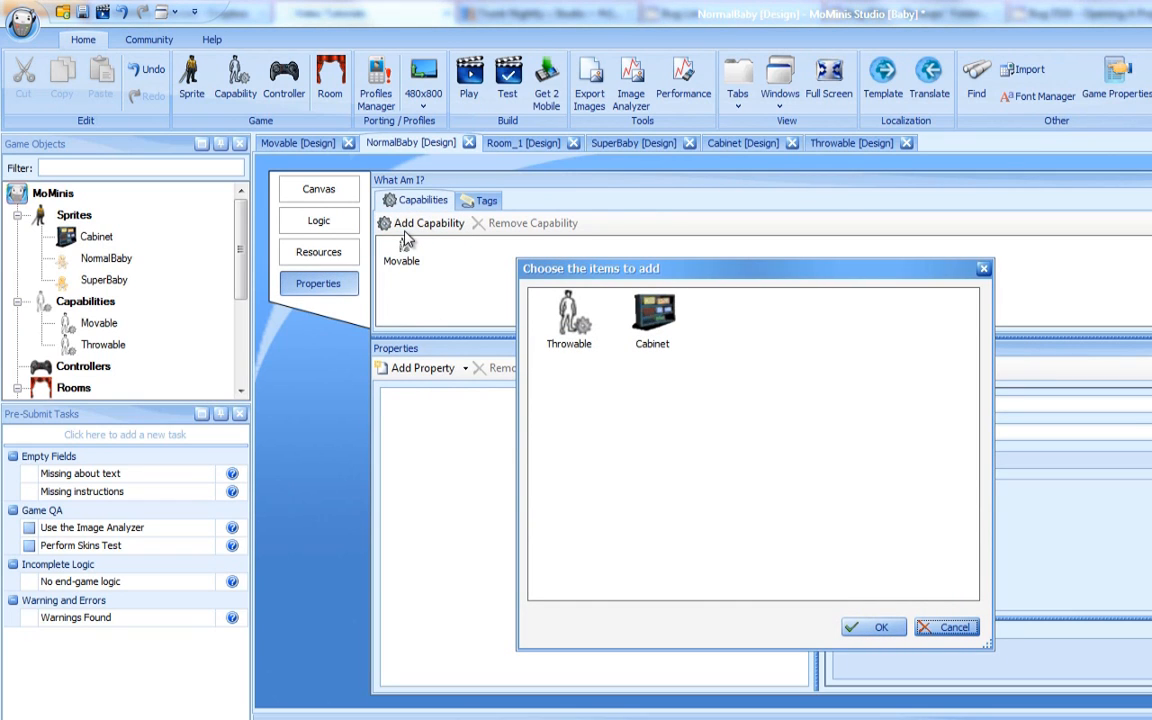
{"action": "double_click", "coordinate": [567, 316]}
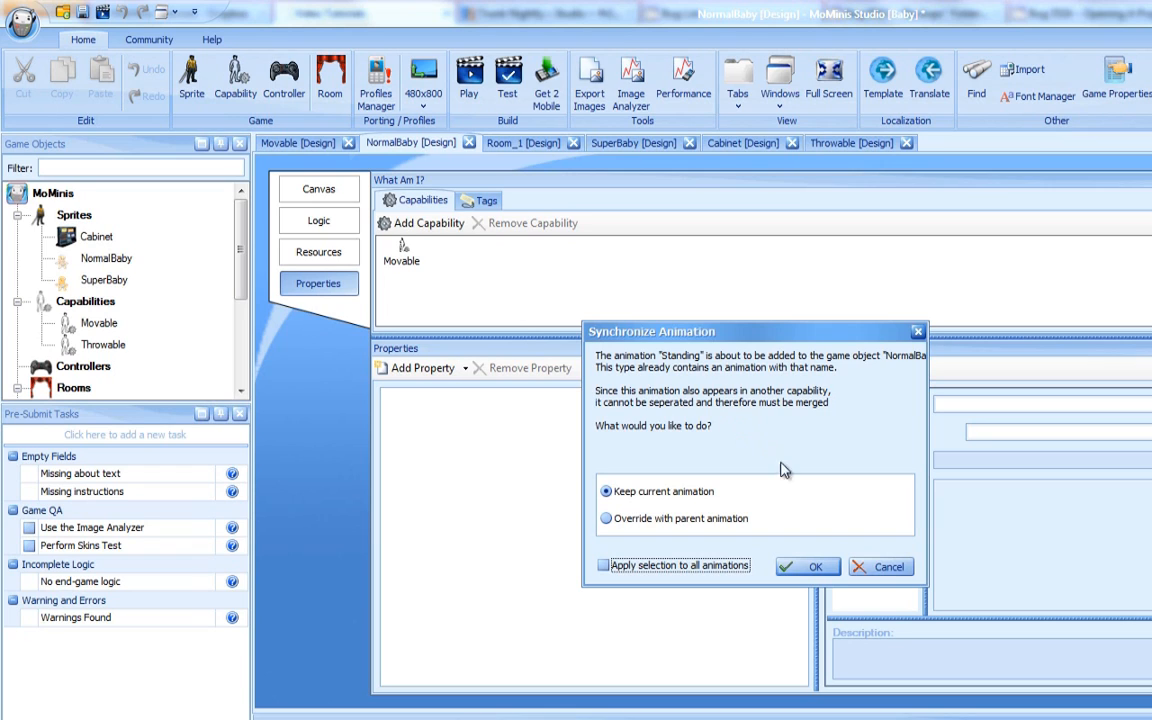
{"action": "left_click", "coordinate": [815, 567]}
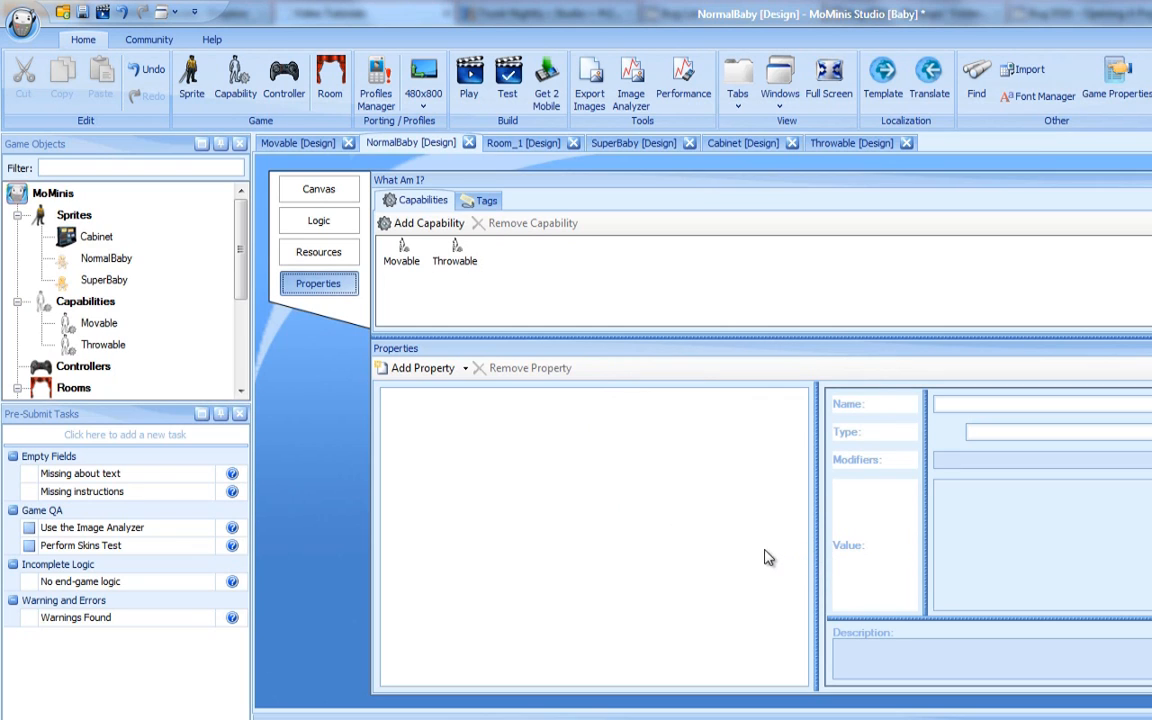
{"action": "left_click", "coordinate": [333, 254]}
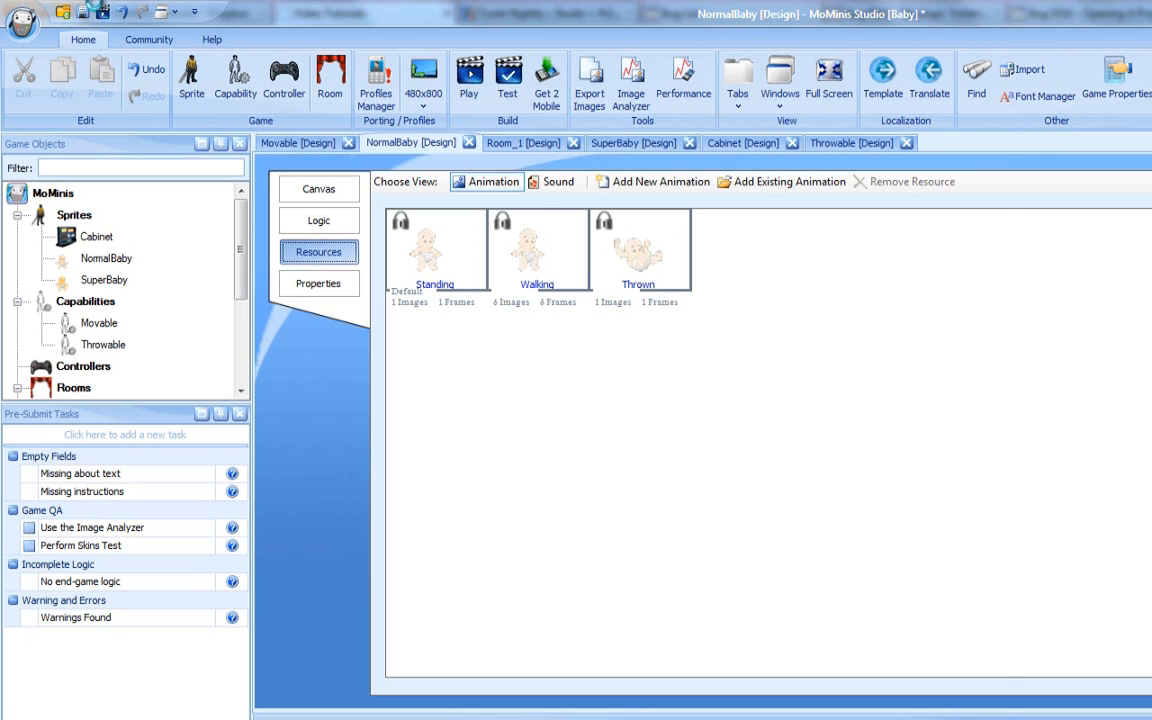
Run the game in the simulator to test the baby's collision with the Cabinet, close it, and save the project
{"action": "left_click", "coordinate": [102, 12]}
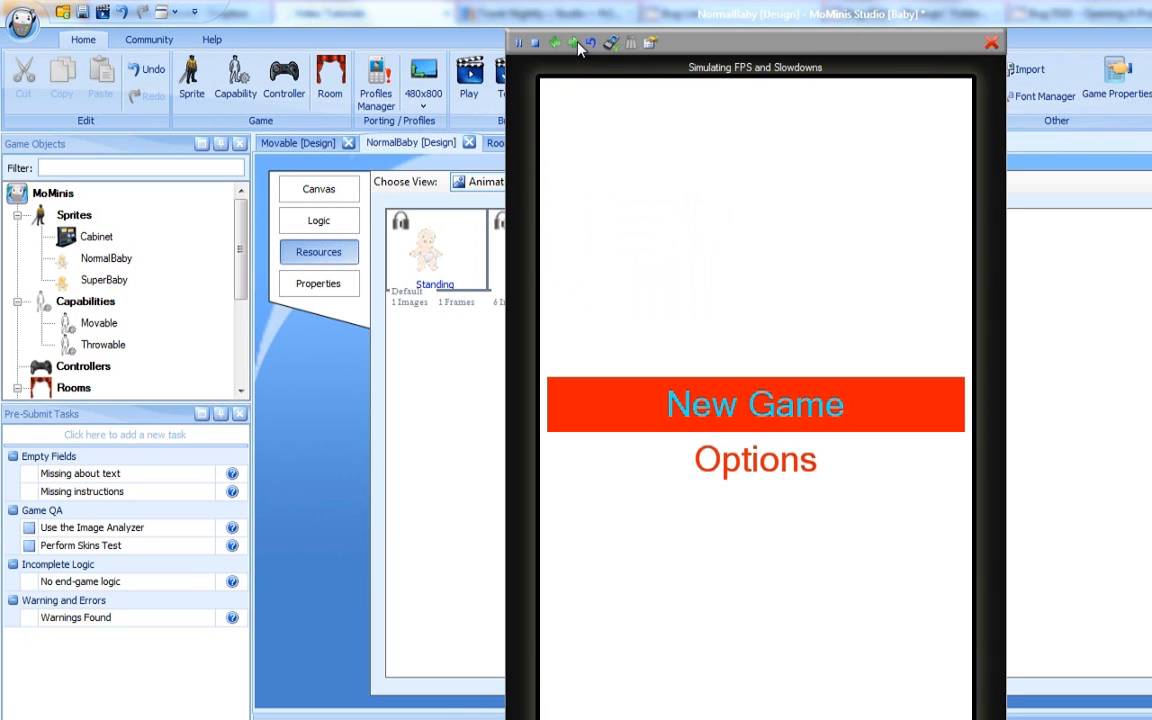
{"action": "left_click", "coordinate": [576, 46]}
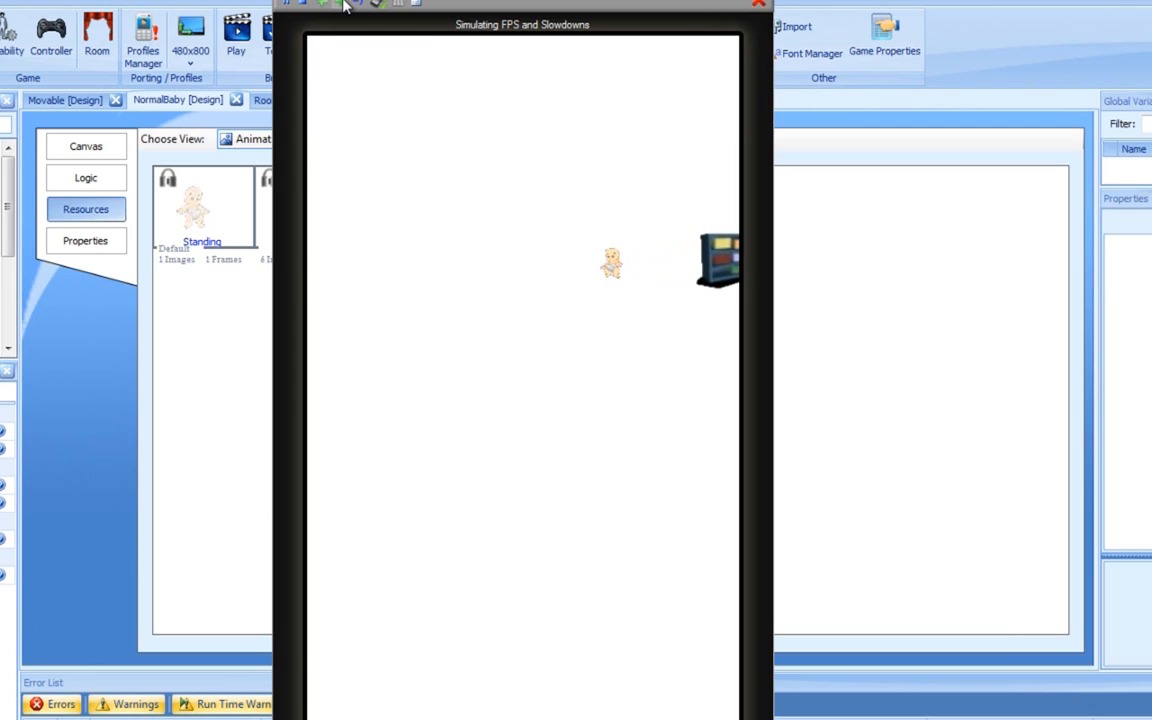
{"action": "left_click", "coordinate": [758, 4]}
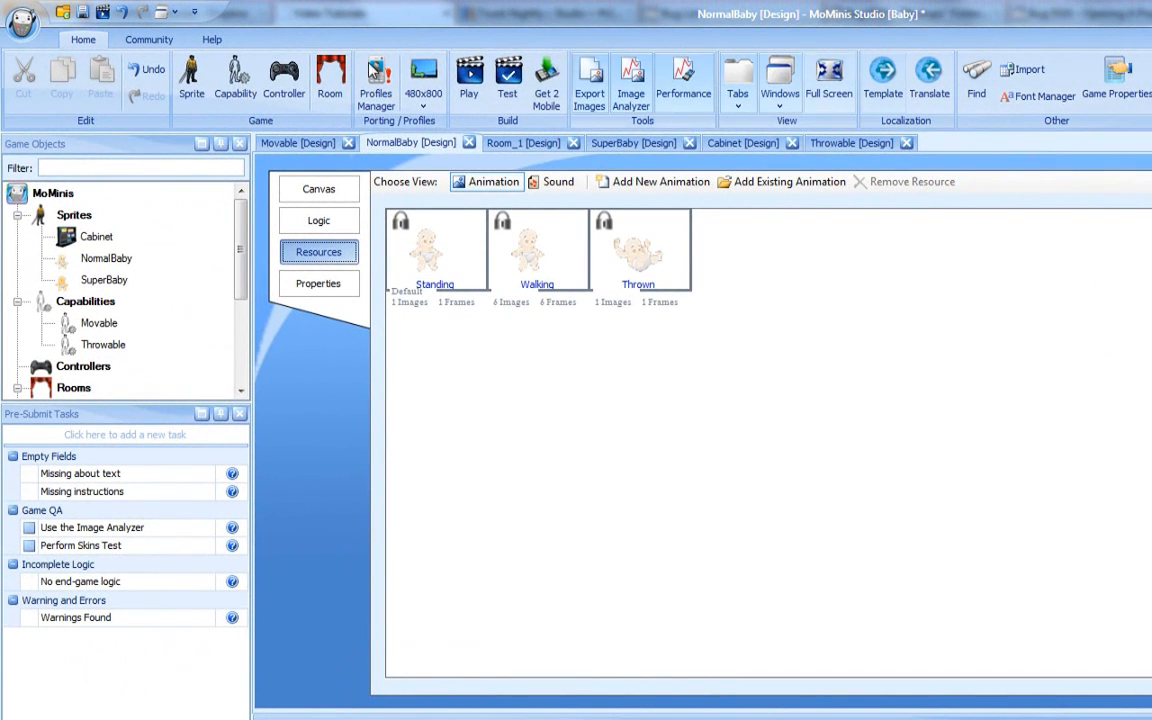
{"action": "left_click", "coordinate": [22, 20]}
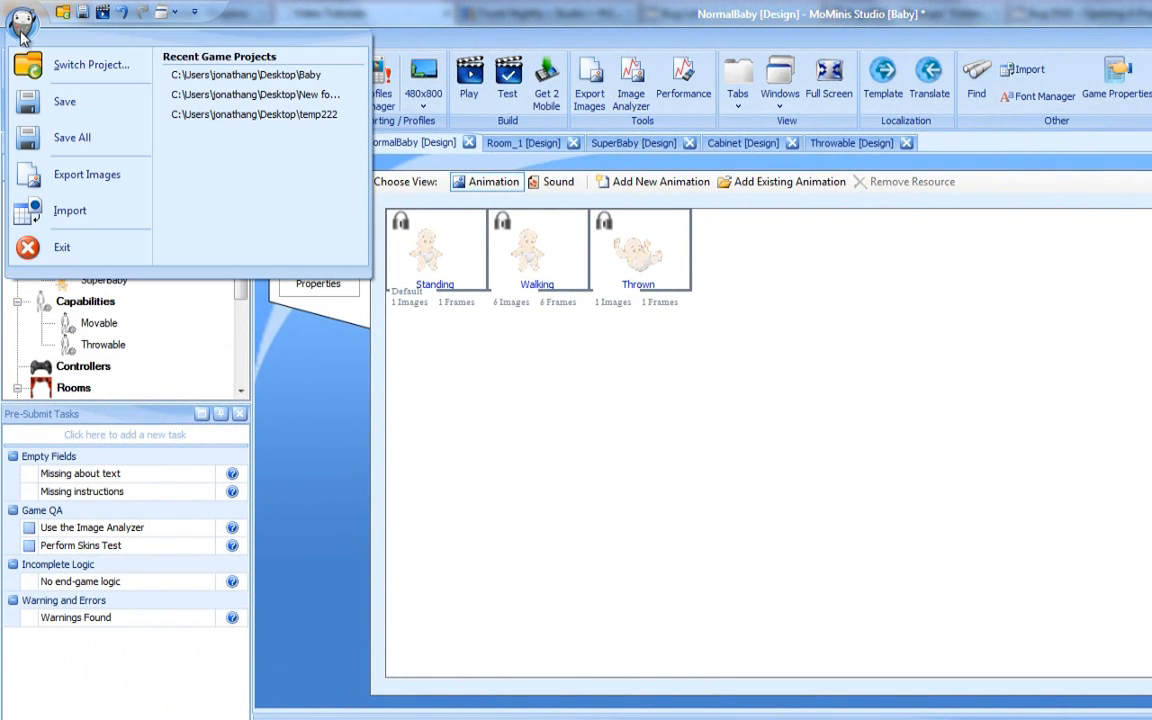
{"action": "left_click", "coordinate": [44, 104]}
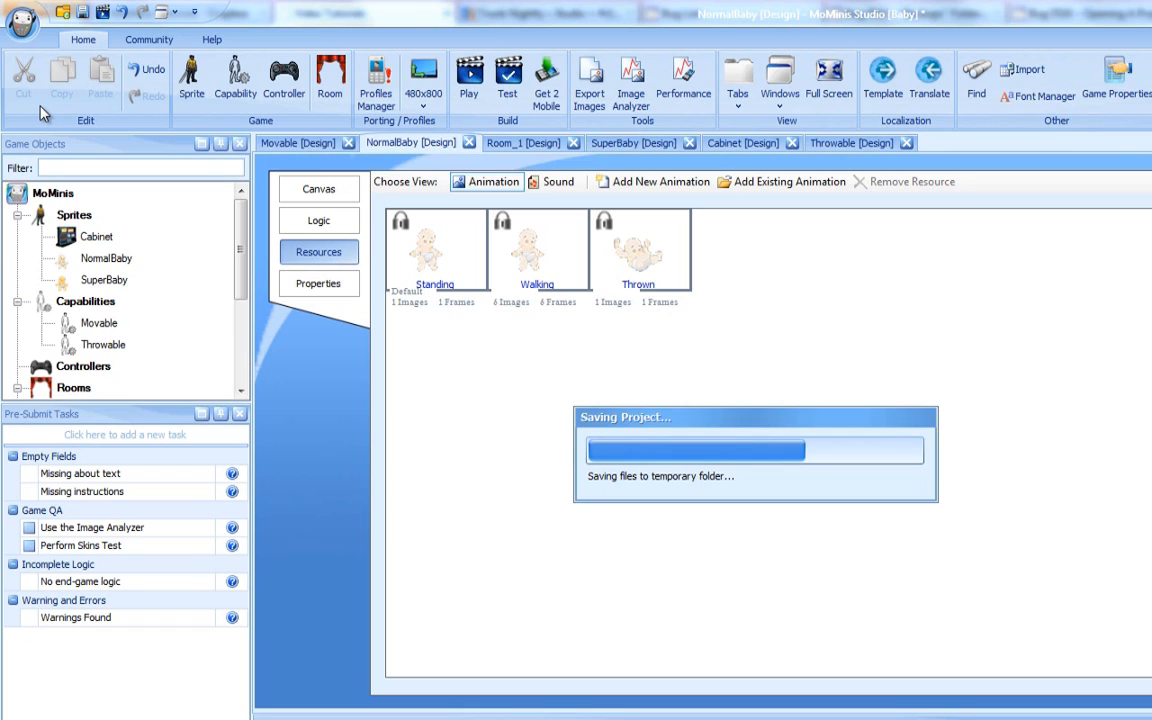